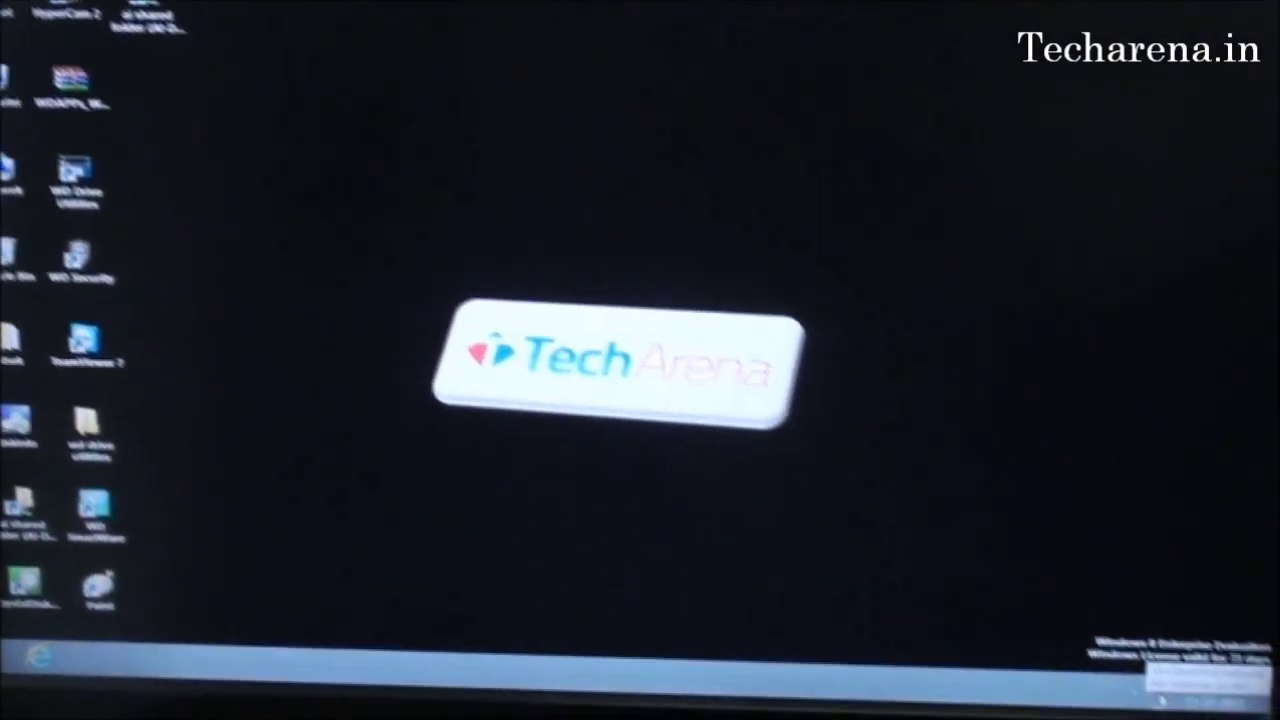
- Check the network and hidden tray icons, then open the DVD RW Drive (F:) My Net notification
click(1121, 657)
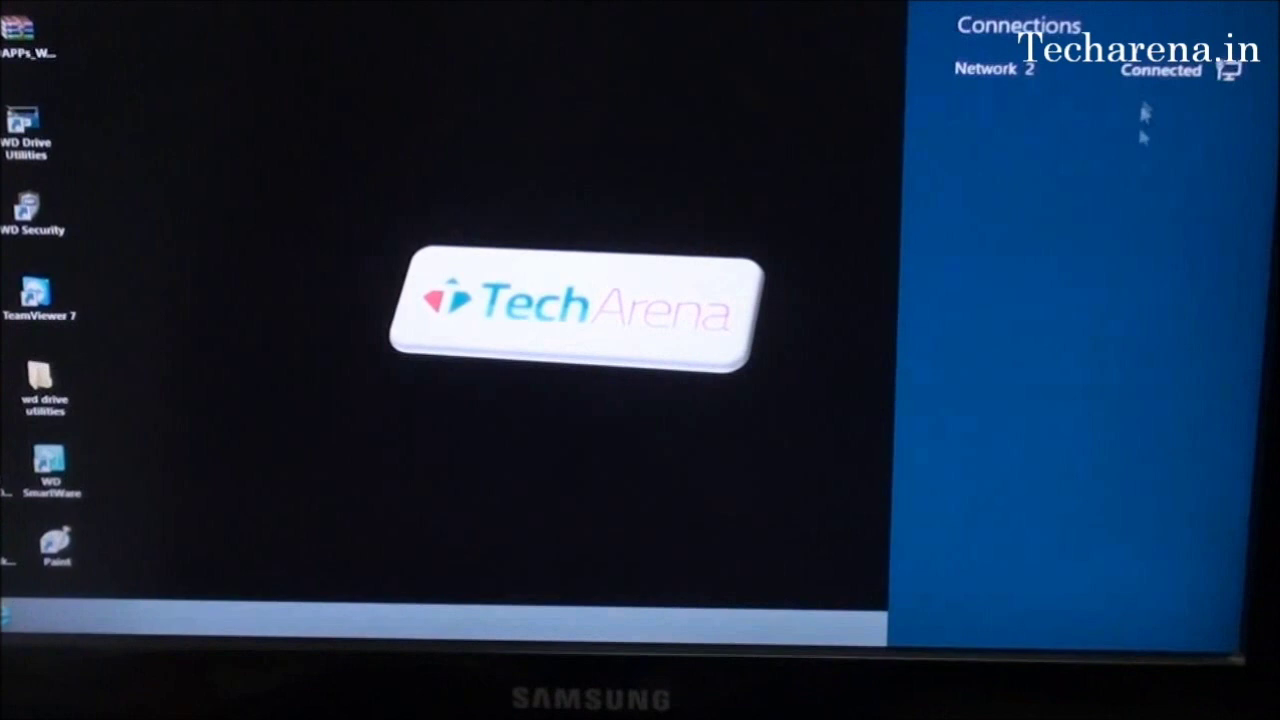
click(580, 86)
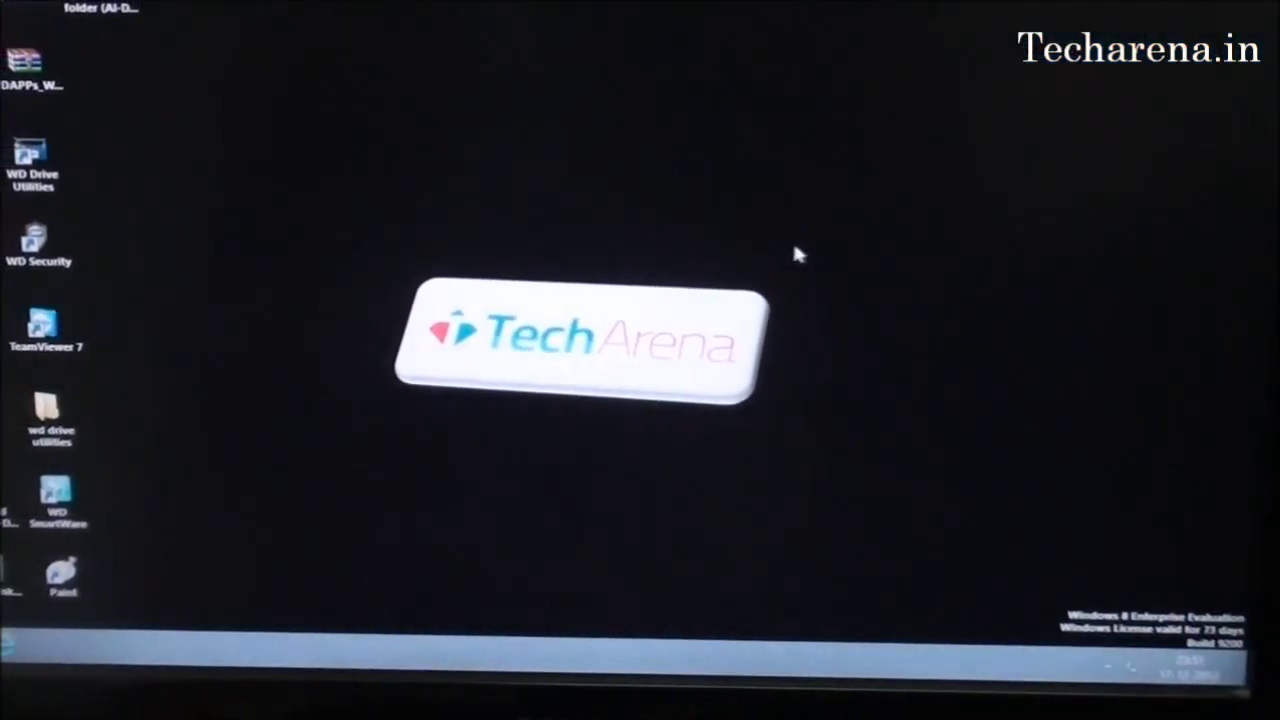
click(1110, 660)
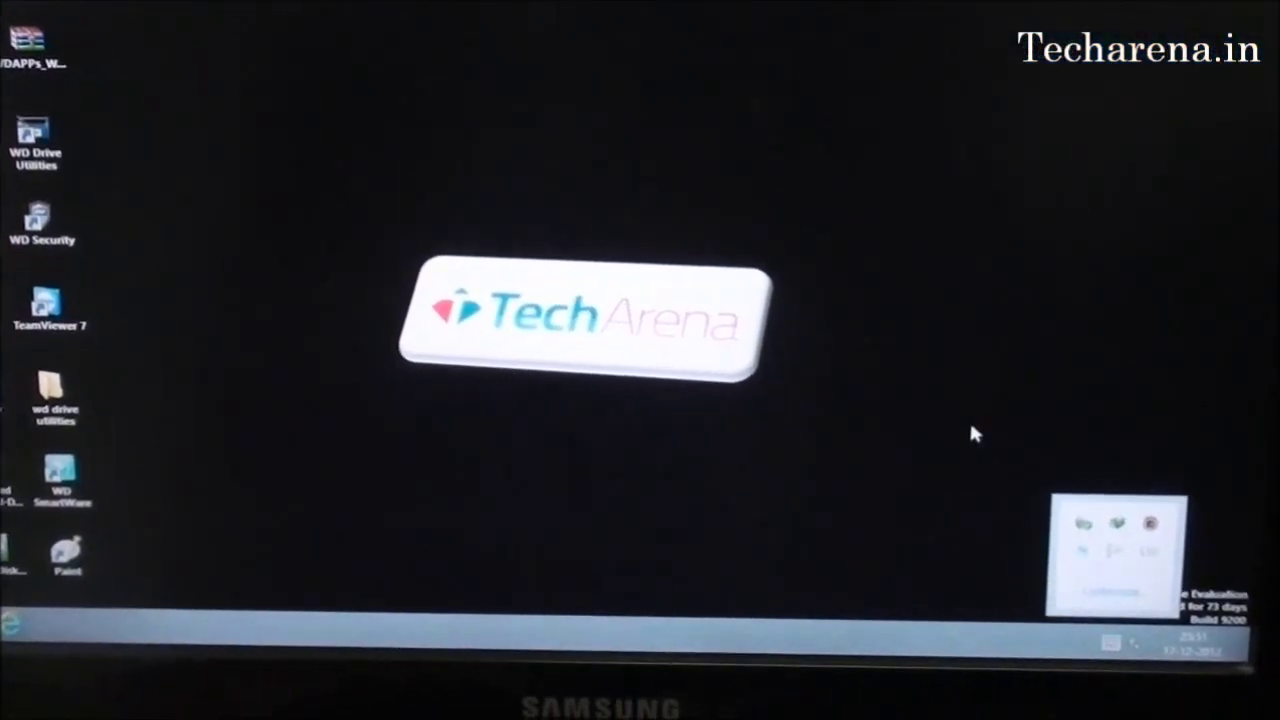
click(979, 450)
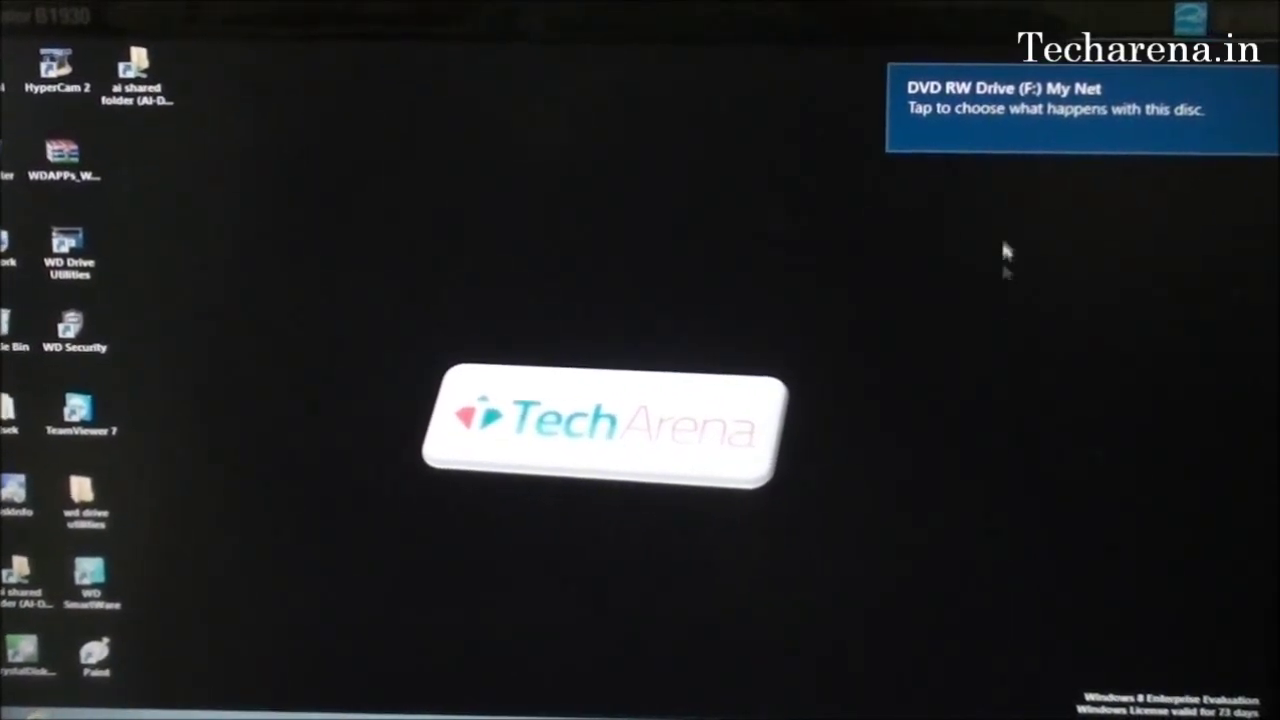
click(1033, 96)
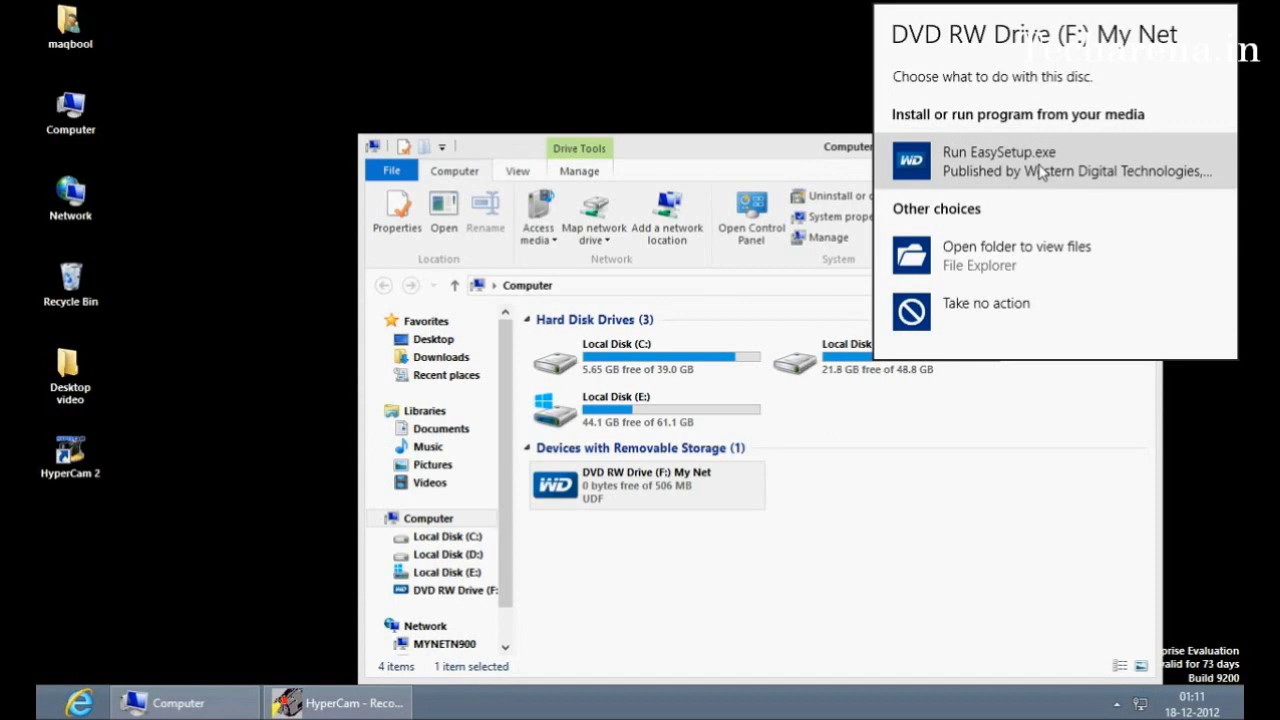
- Run EasySetup.exe from the My Net disc and minimise the Computer window
click(966, 171)
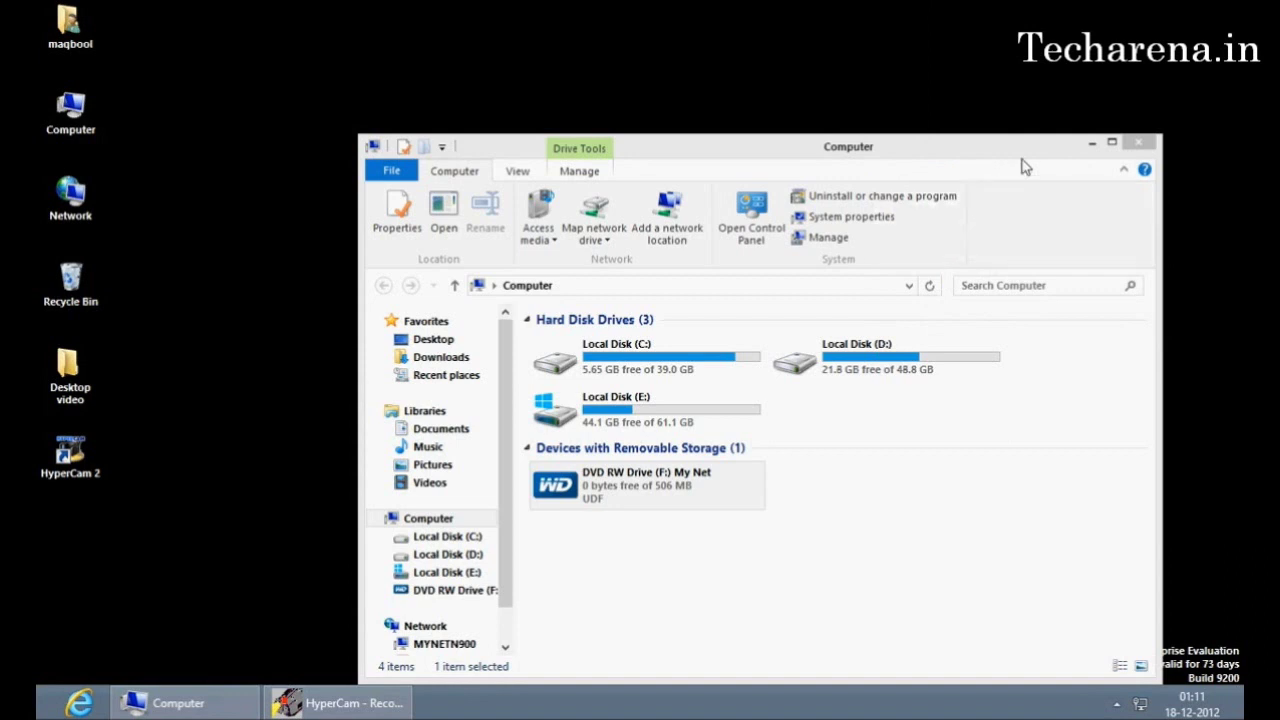
click(1091, 144)
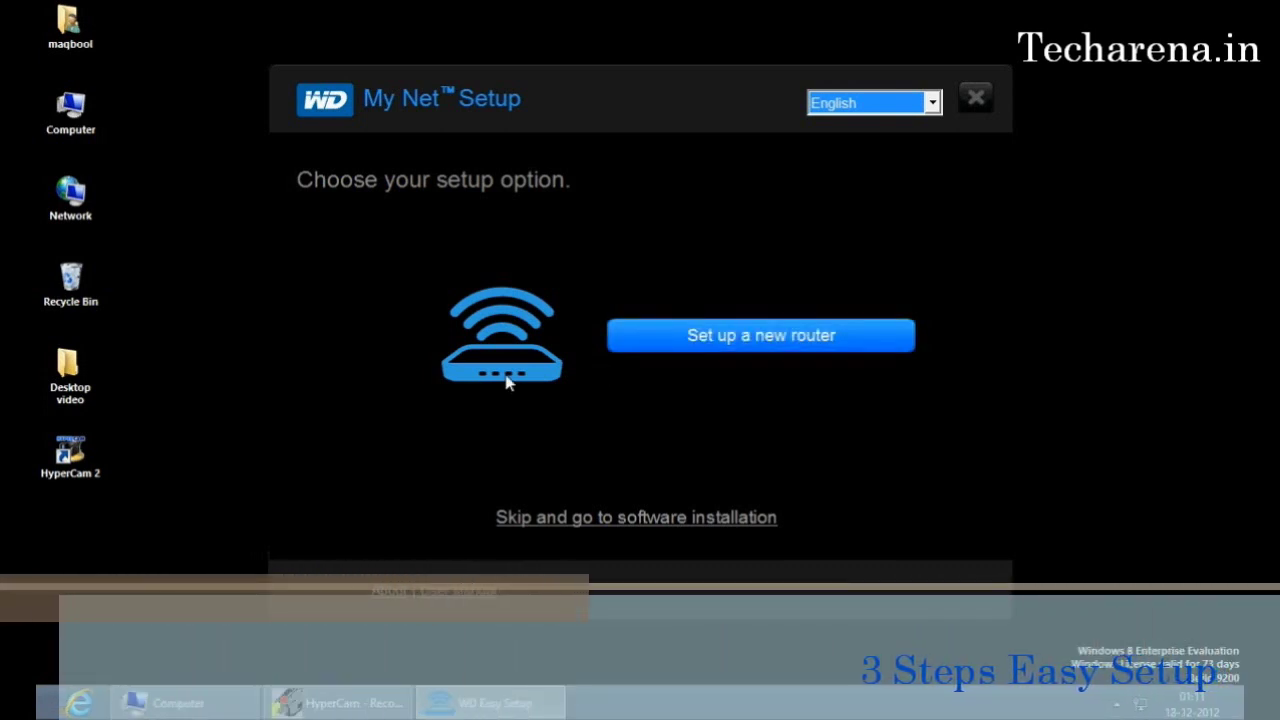
click(726, 349)
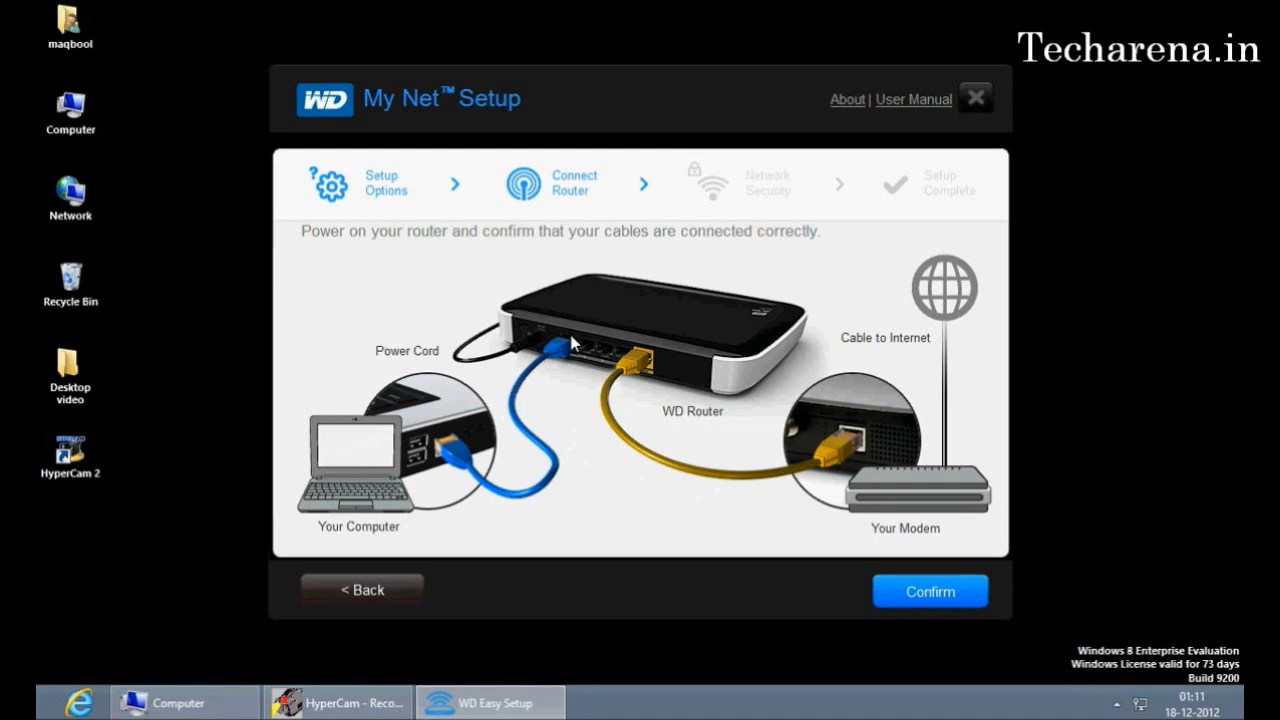
click(369, 591)
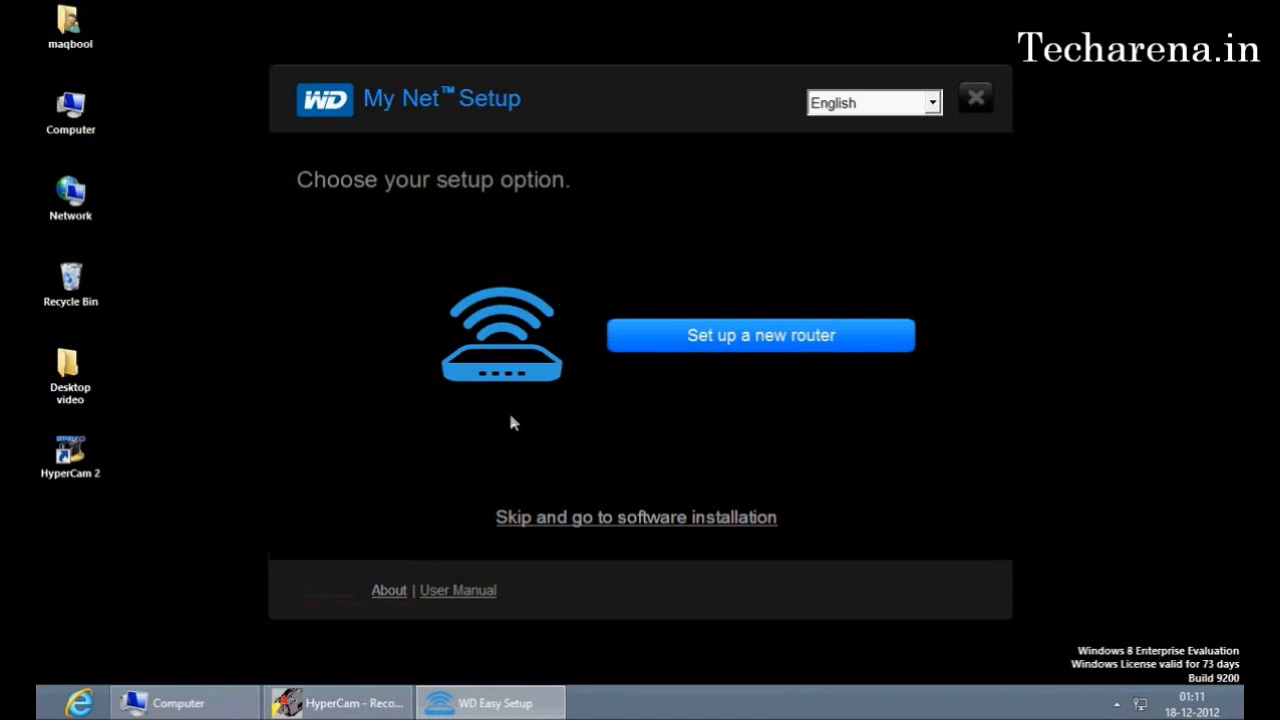
- Choose Skip and go to software installation, installing WD Print Share and WD Quick View
click(719, 521)
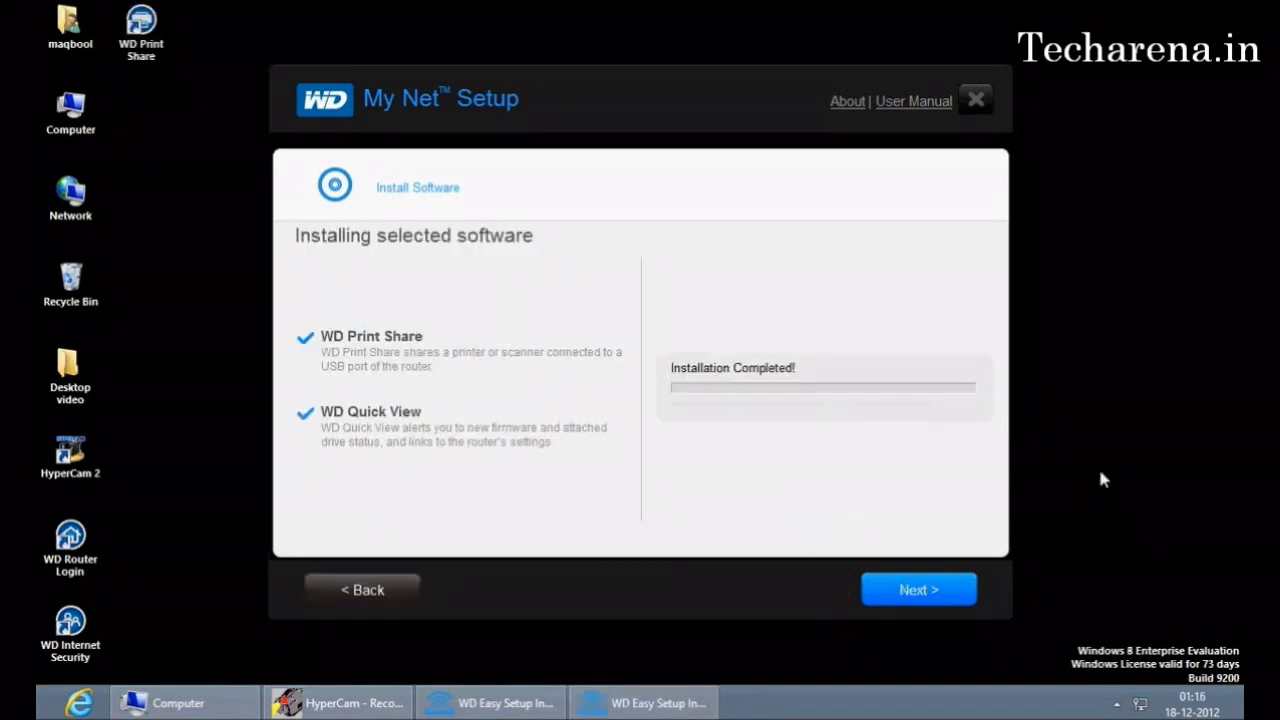
- Finish the wizard with product news e-mails off and explore router settings on, declining to register
click(926, 590)
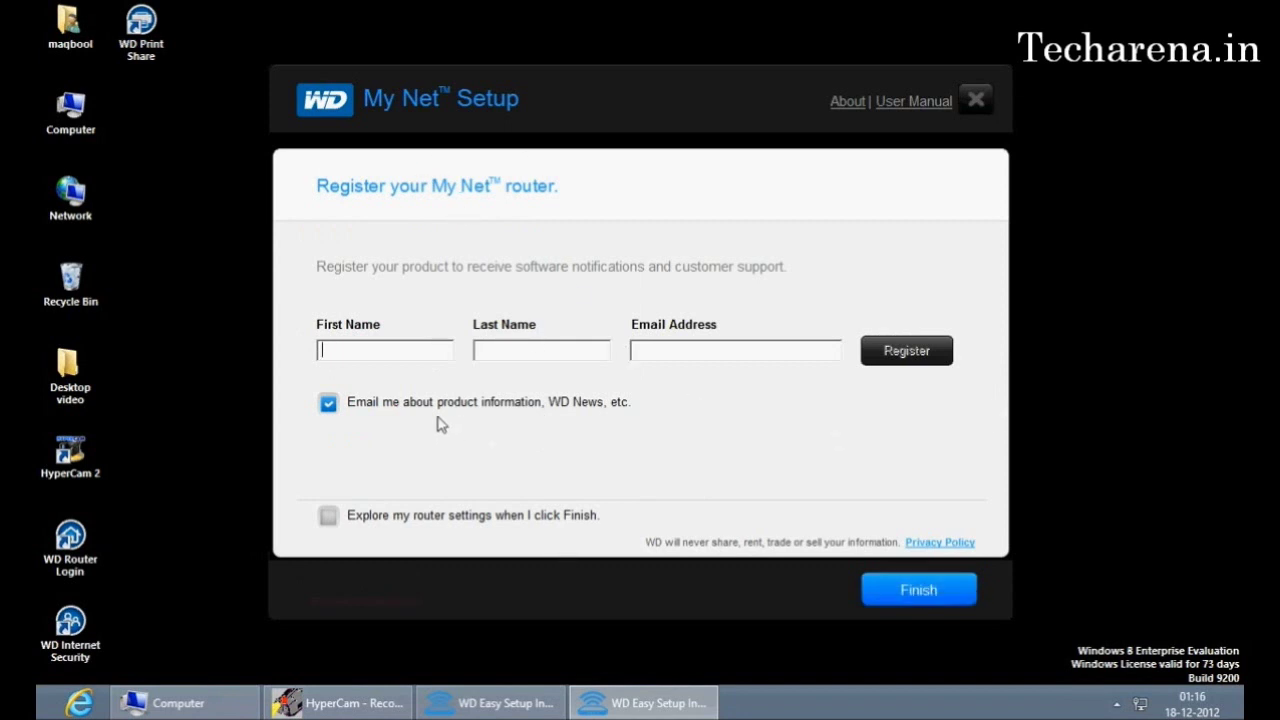
click(328, 404)
click(328, 516)
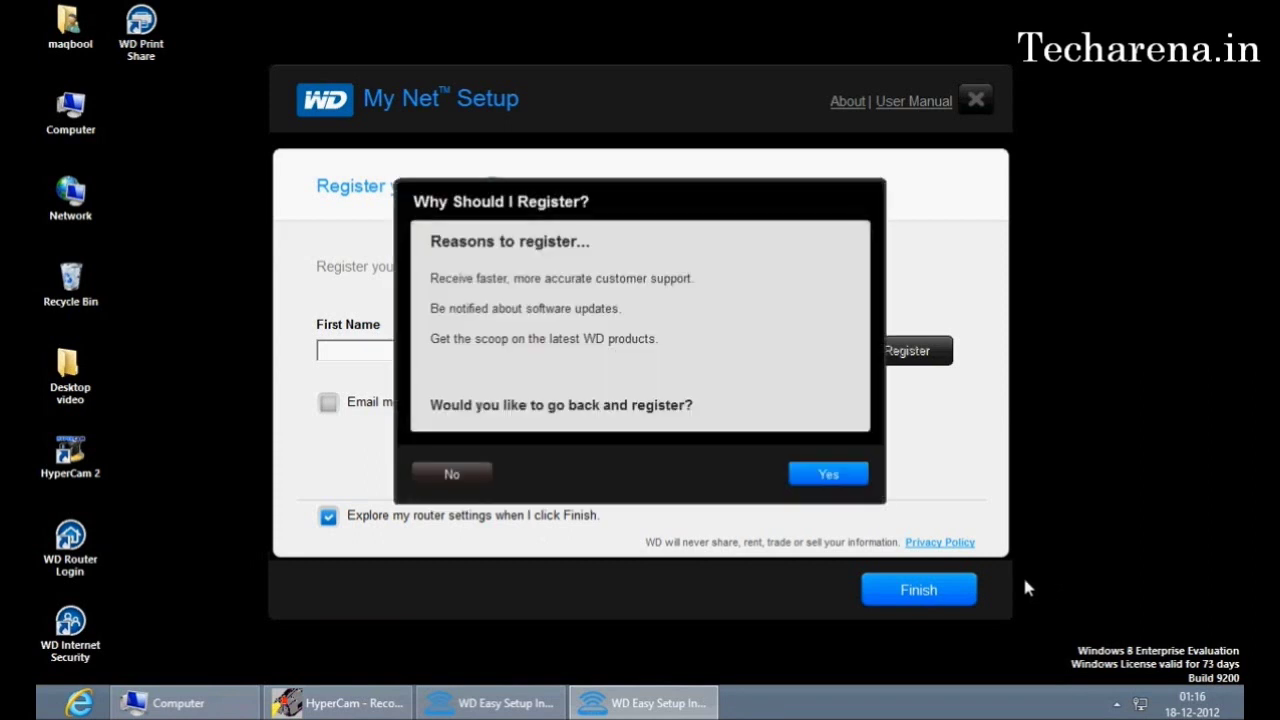
click(470, 474)
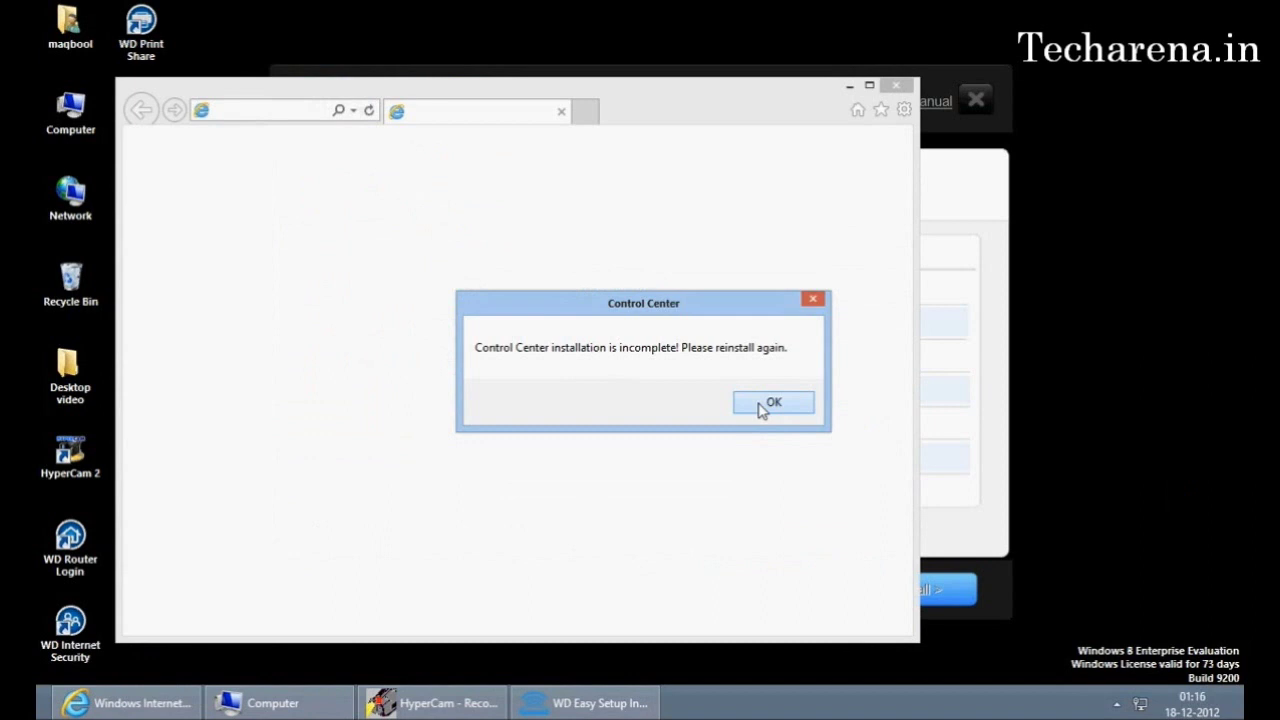
- Dismiss the Control Center error, close the empty wdrouter window, skip extra software and finish unregistered
click(766, 403)
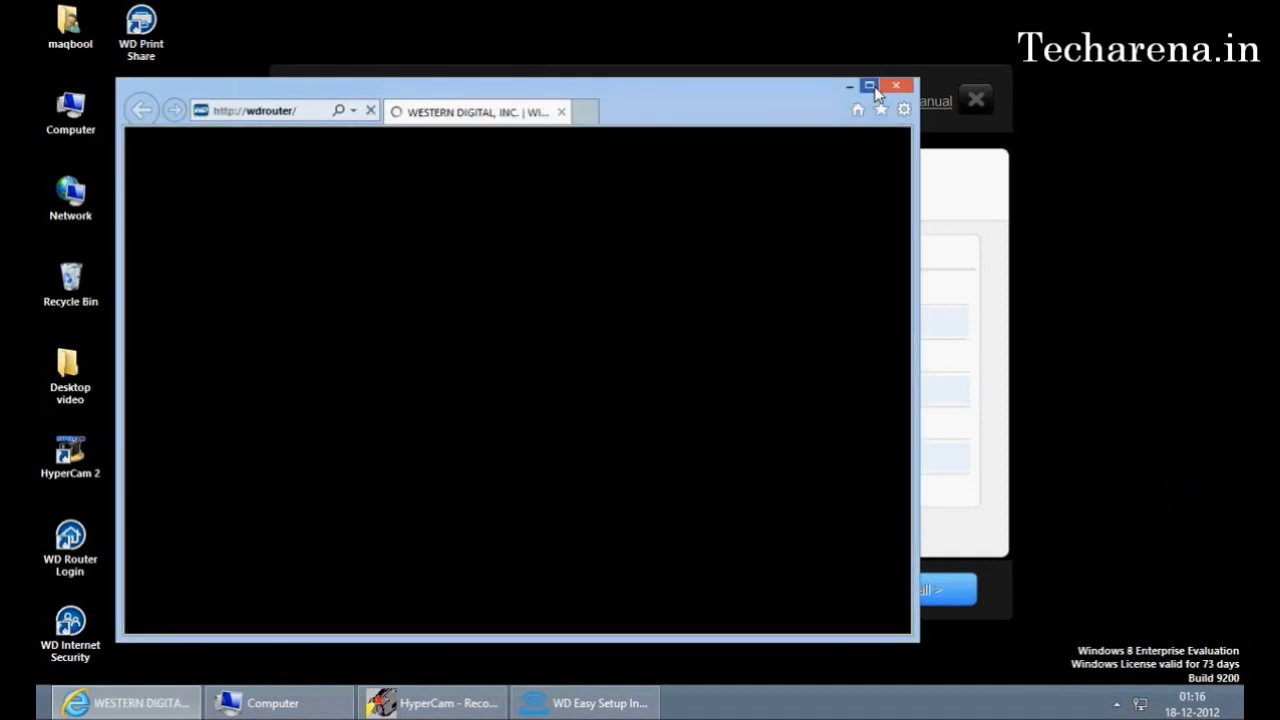
click(894, 86)
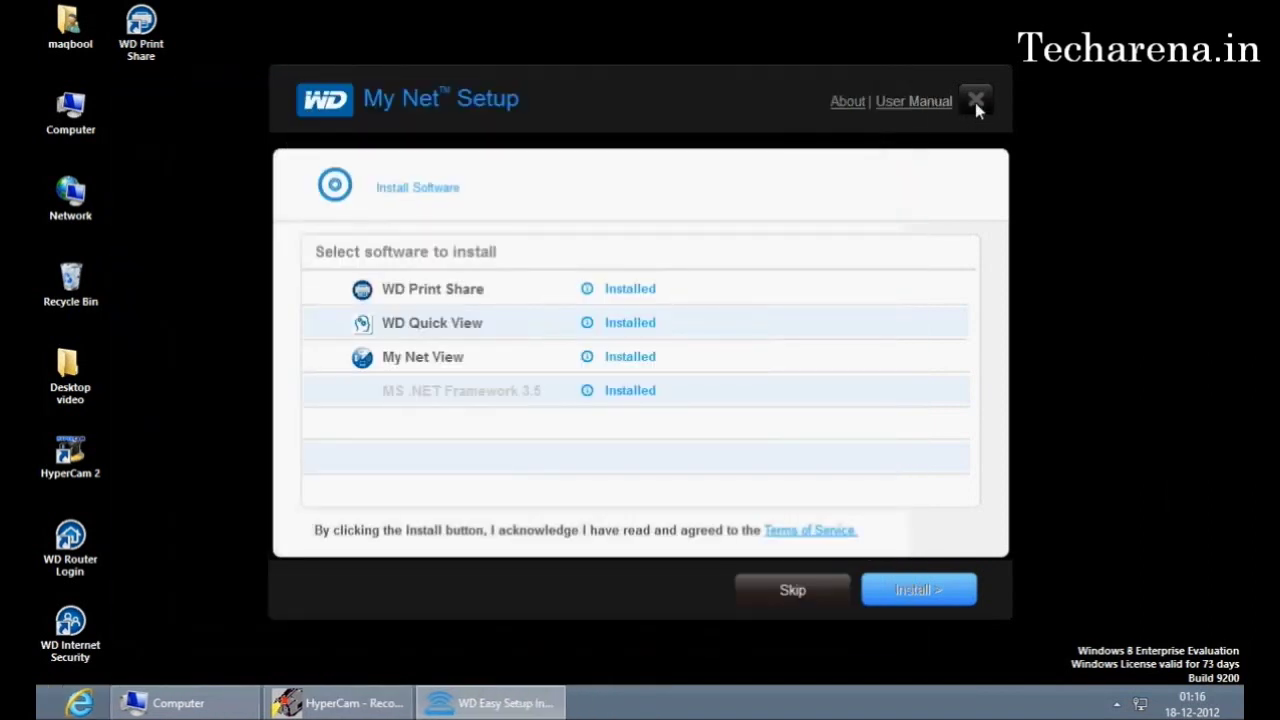
click(792, 593)
click(932, 600)
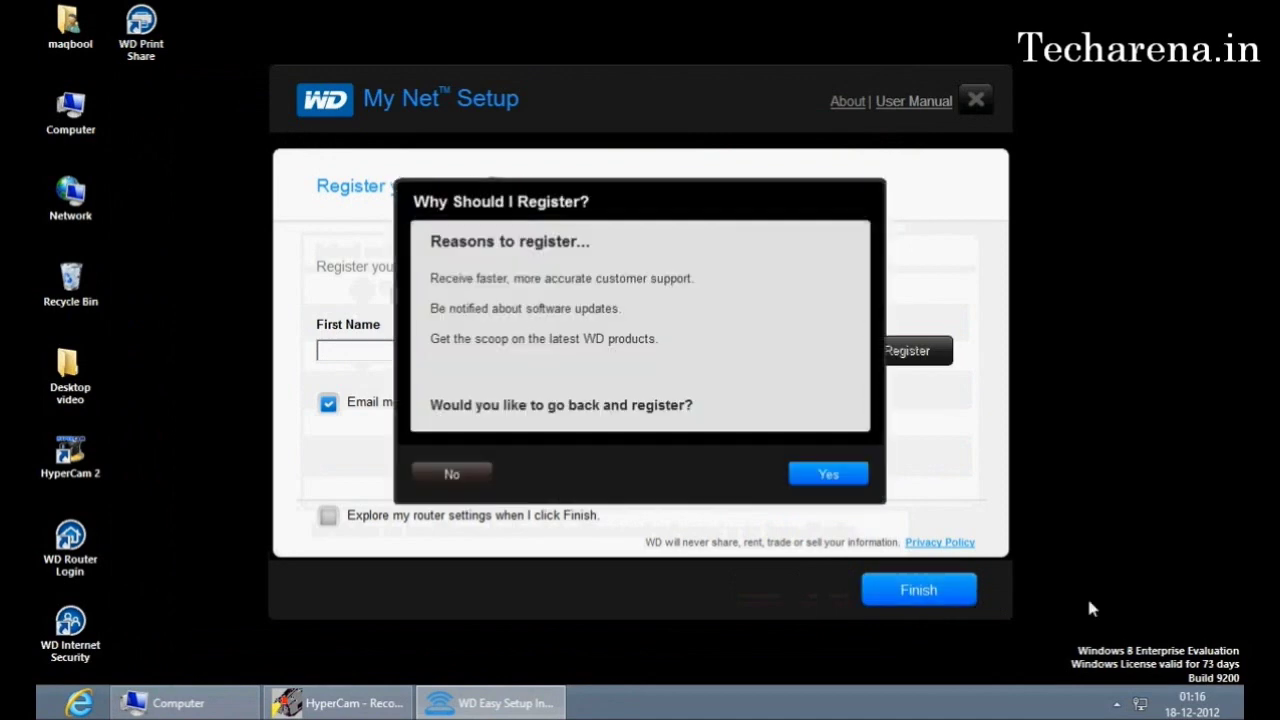
click(420, 482)
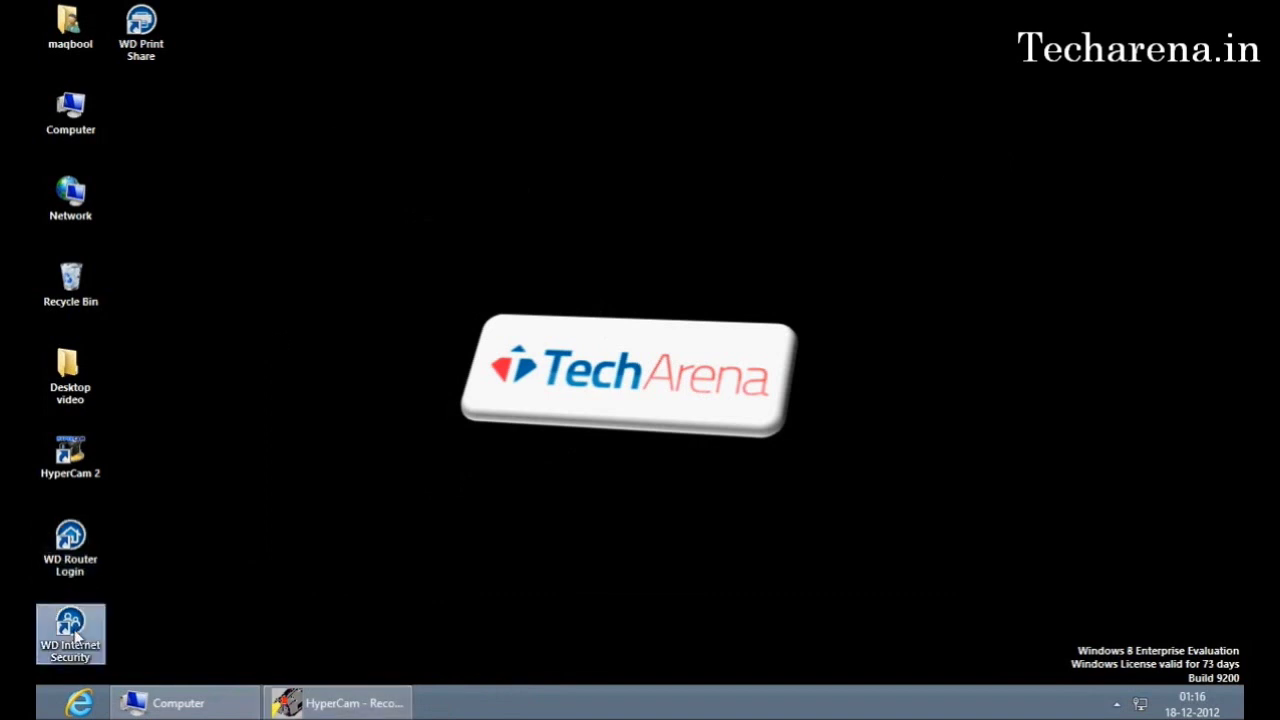
- Try WD Print Share, dismiss its Control Center error, then launch the WD Internet Security shortcut
click(137, 58)
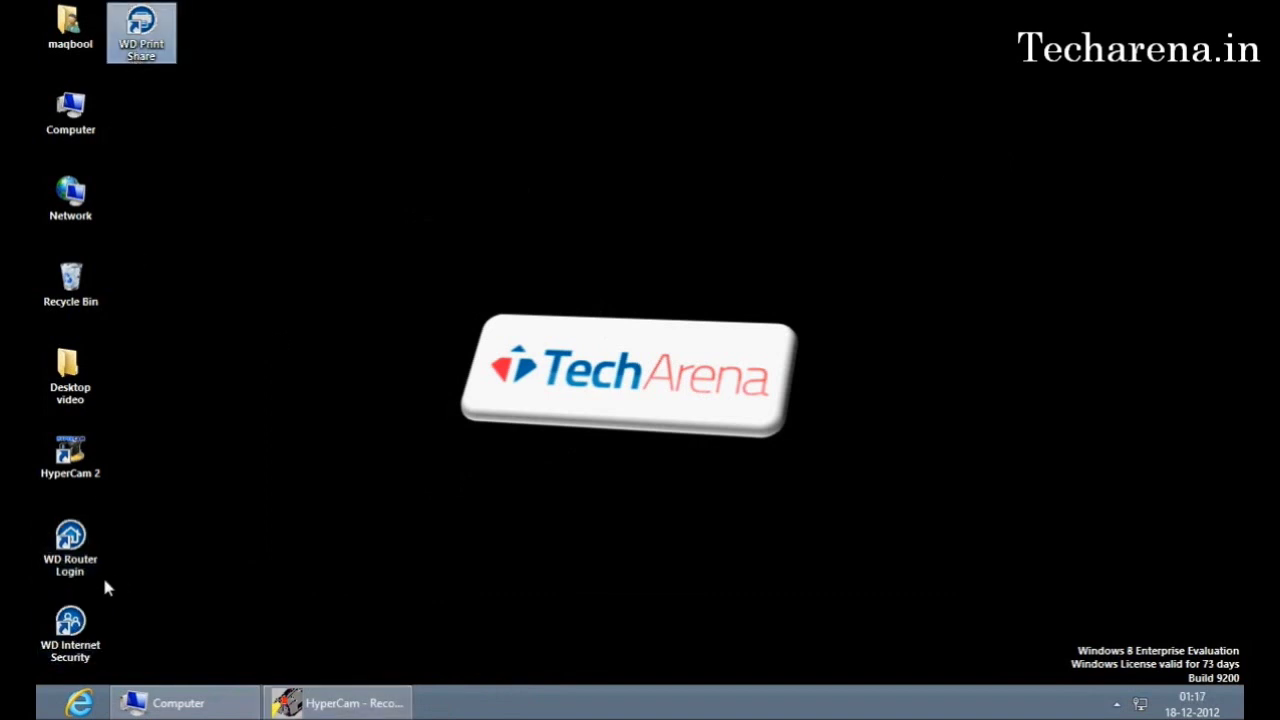
double_click(143, 57)
click(757, 402)
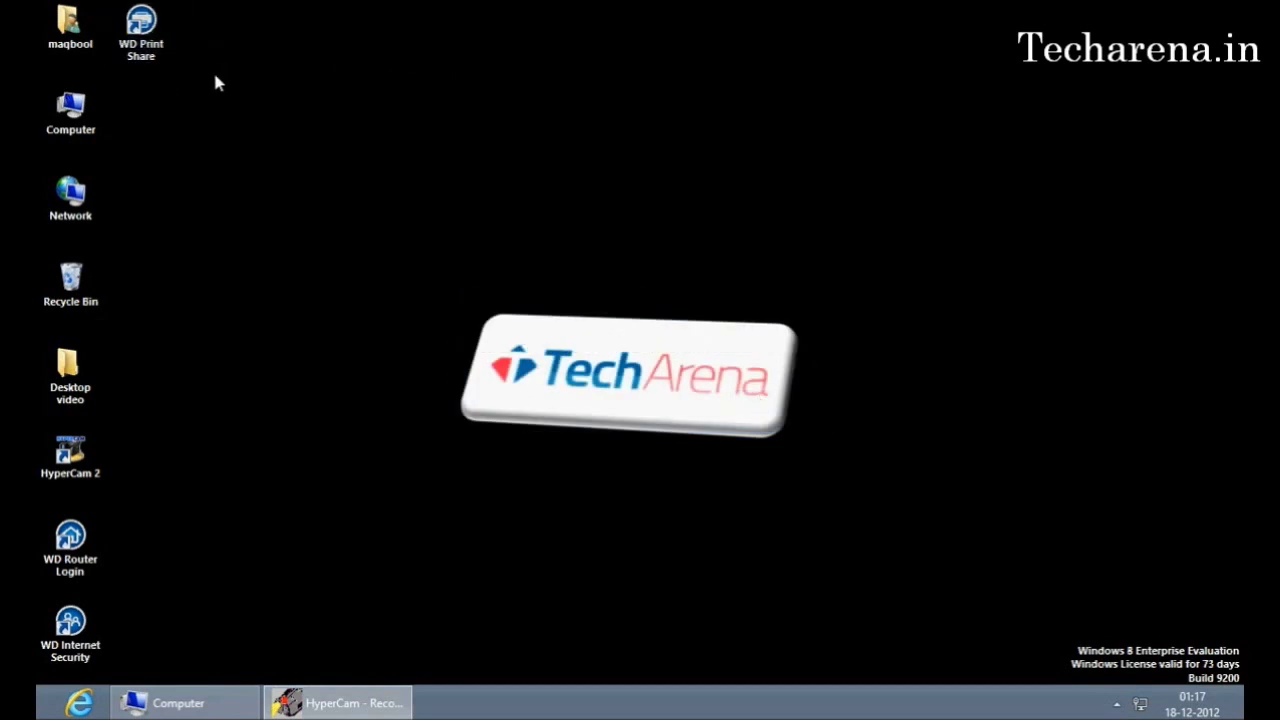
click(97, 637)
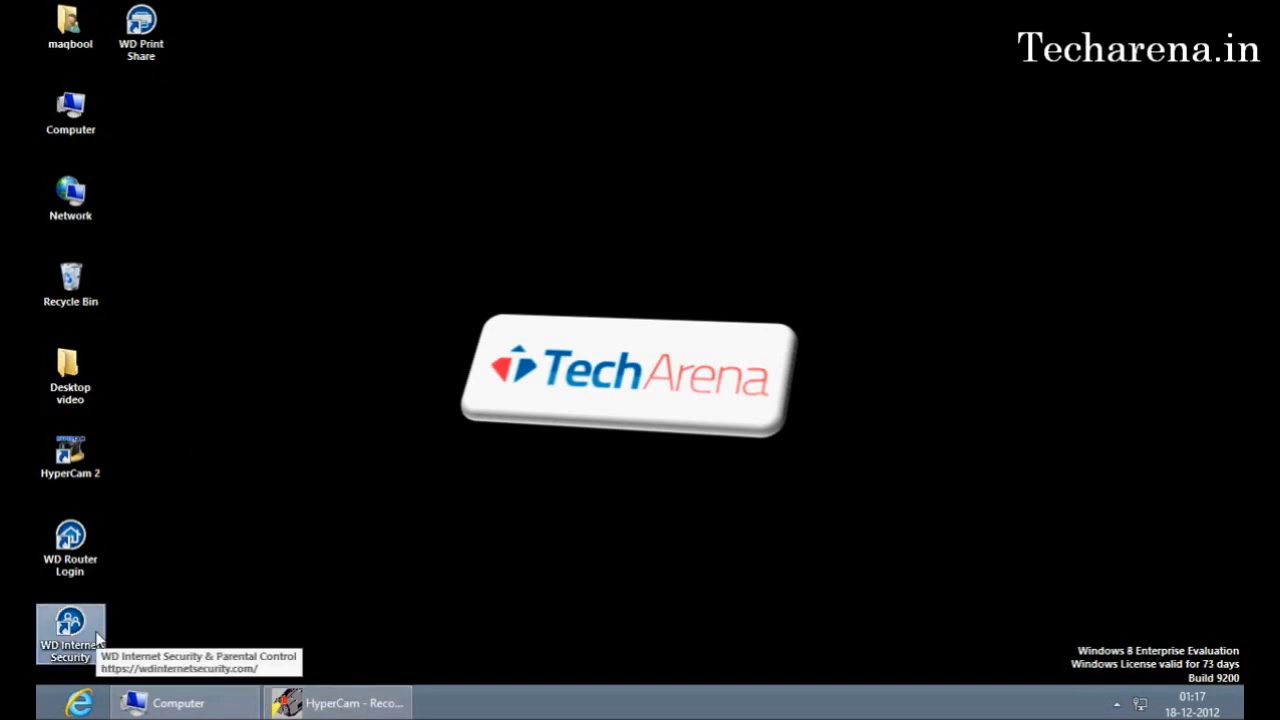
double_click(97, 637)
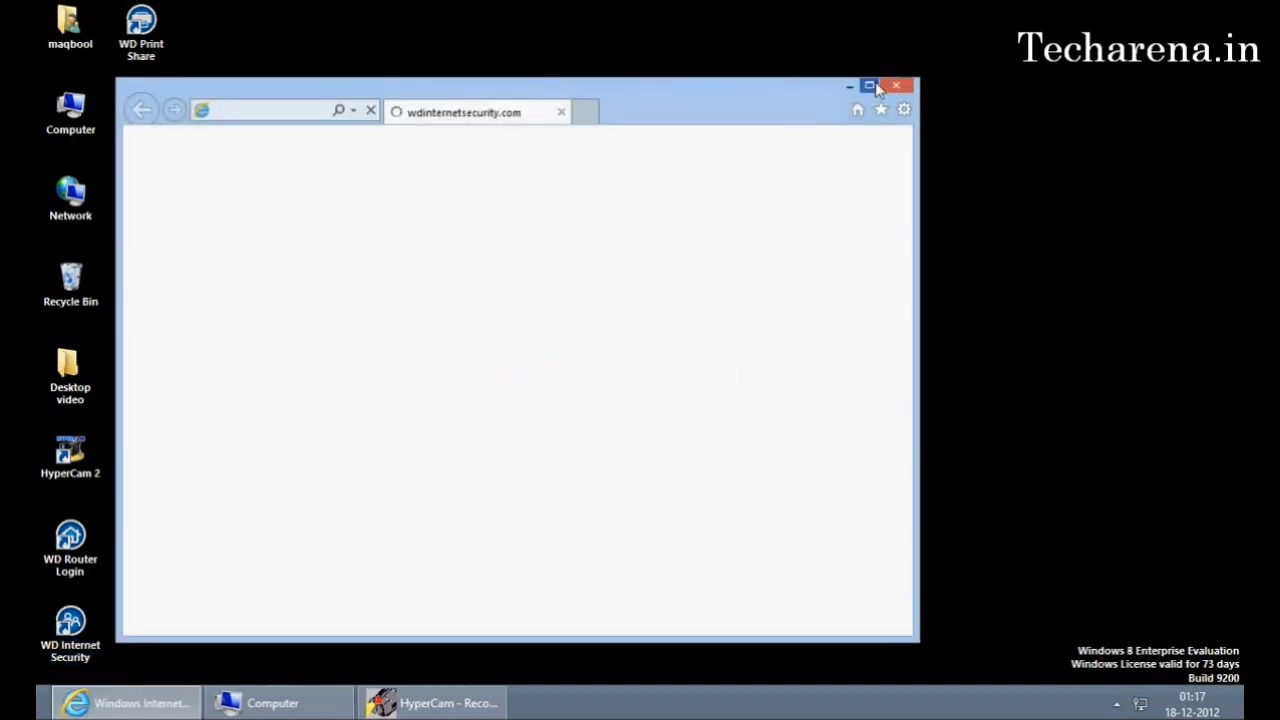
- Maximise the WD Internet Security window, minimise it, and open the WD Router Login desktop shortcut
click(880, 91)
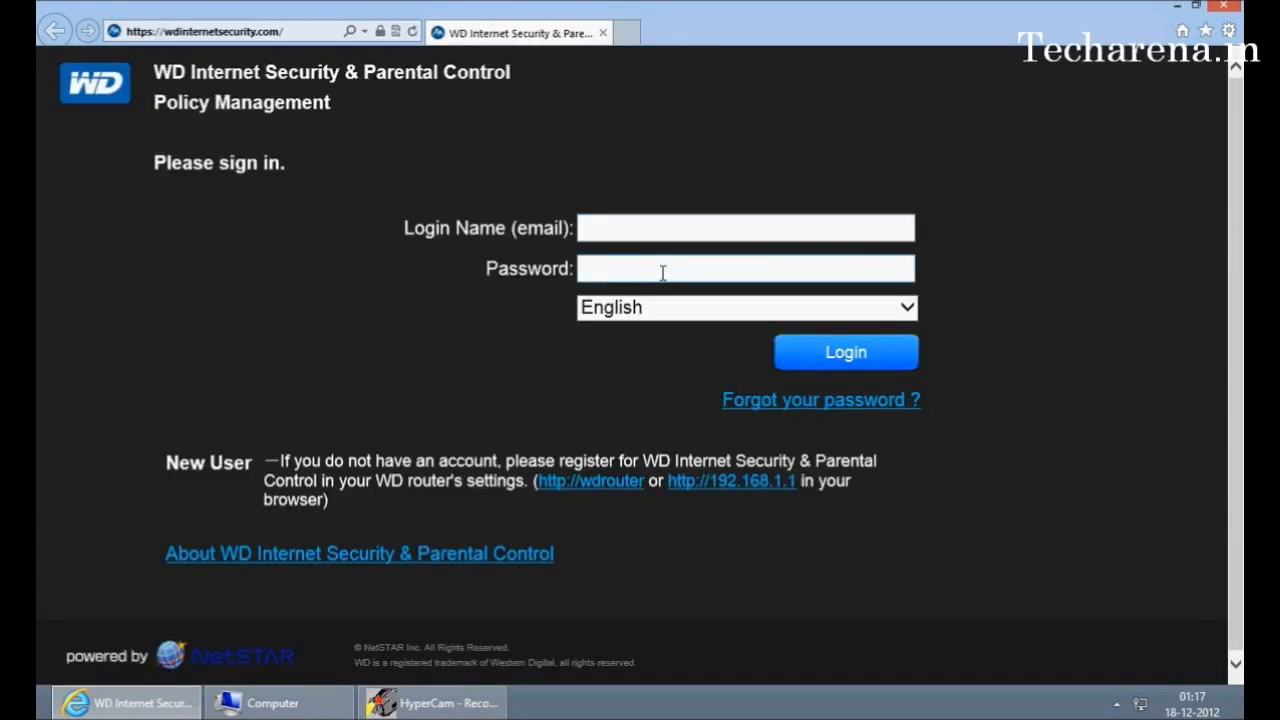
click(44, 710)
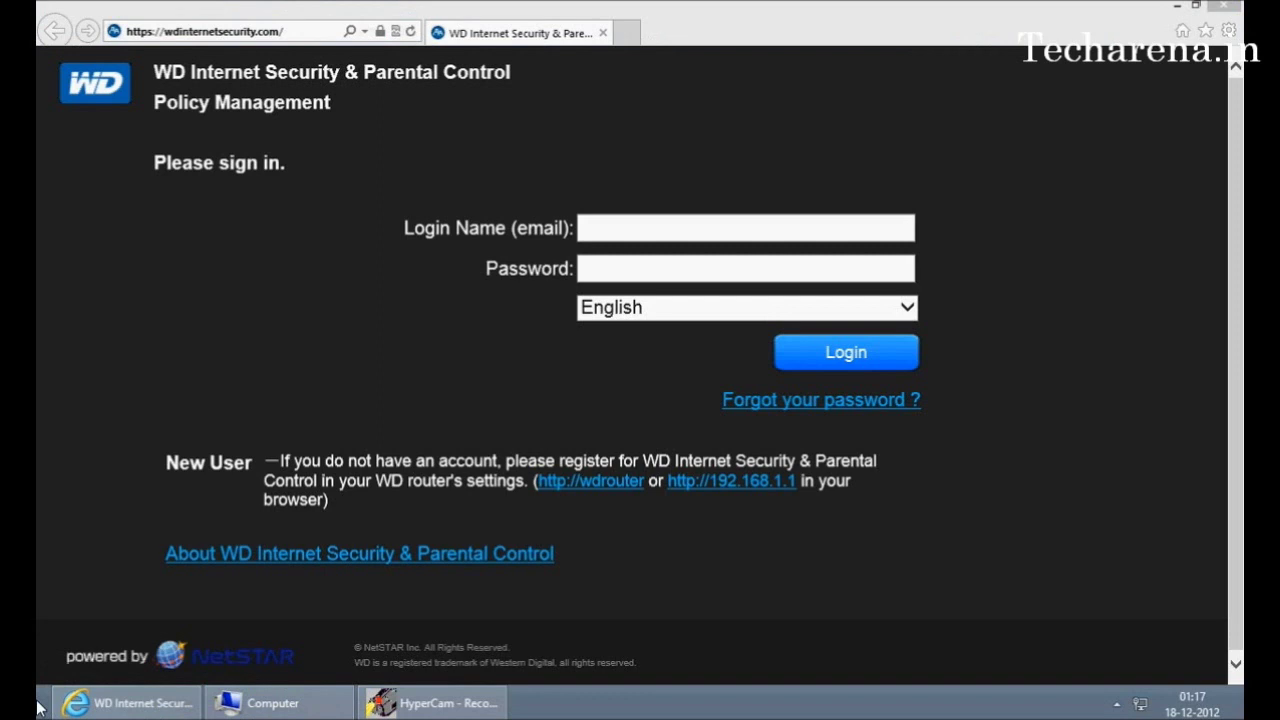
click(62, 705)
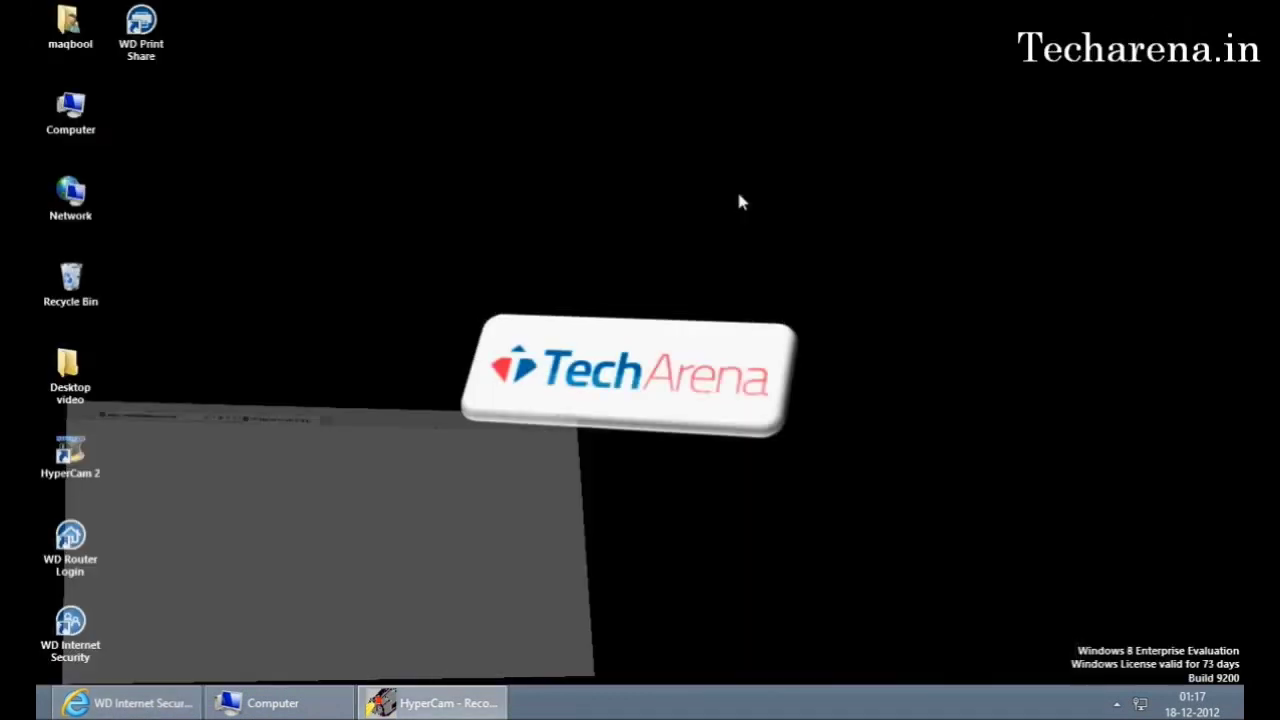
click(100, 560)
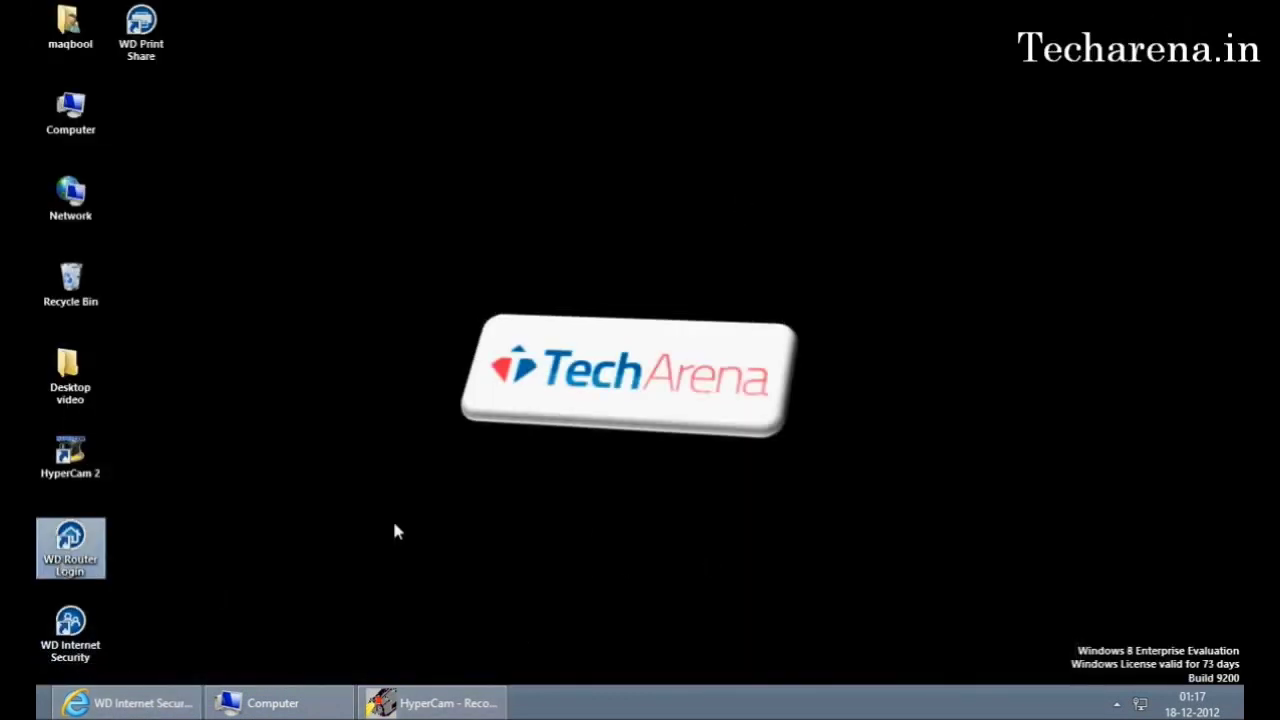
click(82, 638)
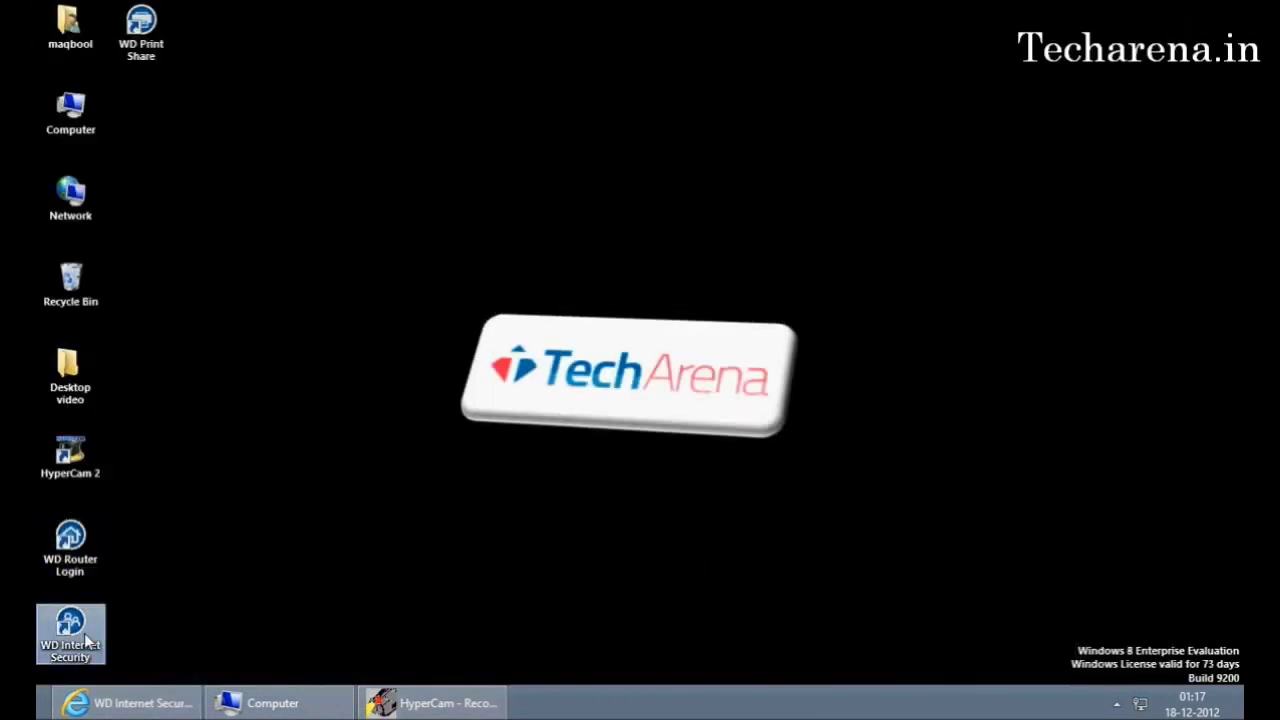
click(82, 546)
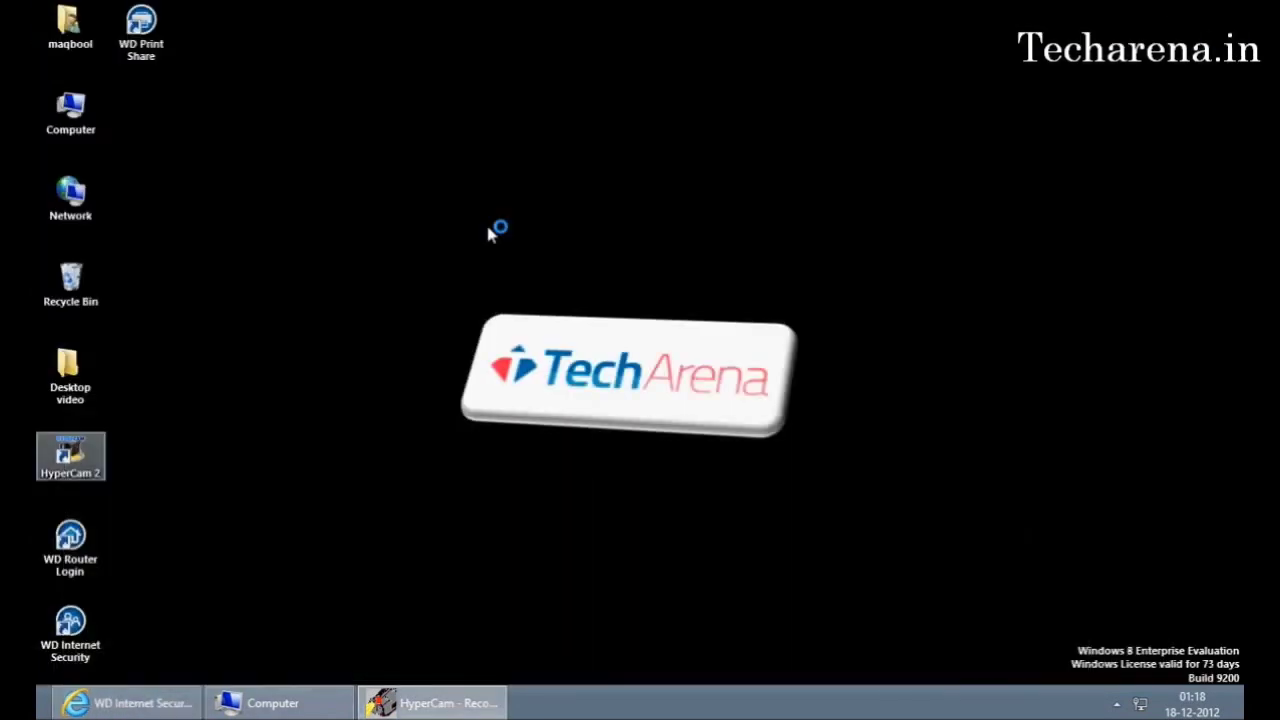
double_click(100, 540)
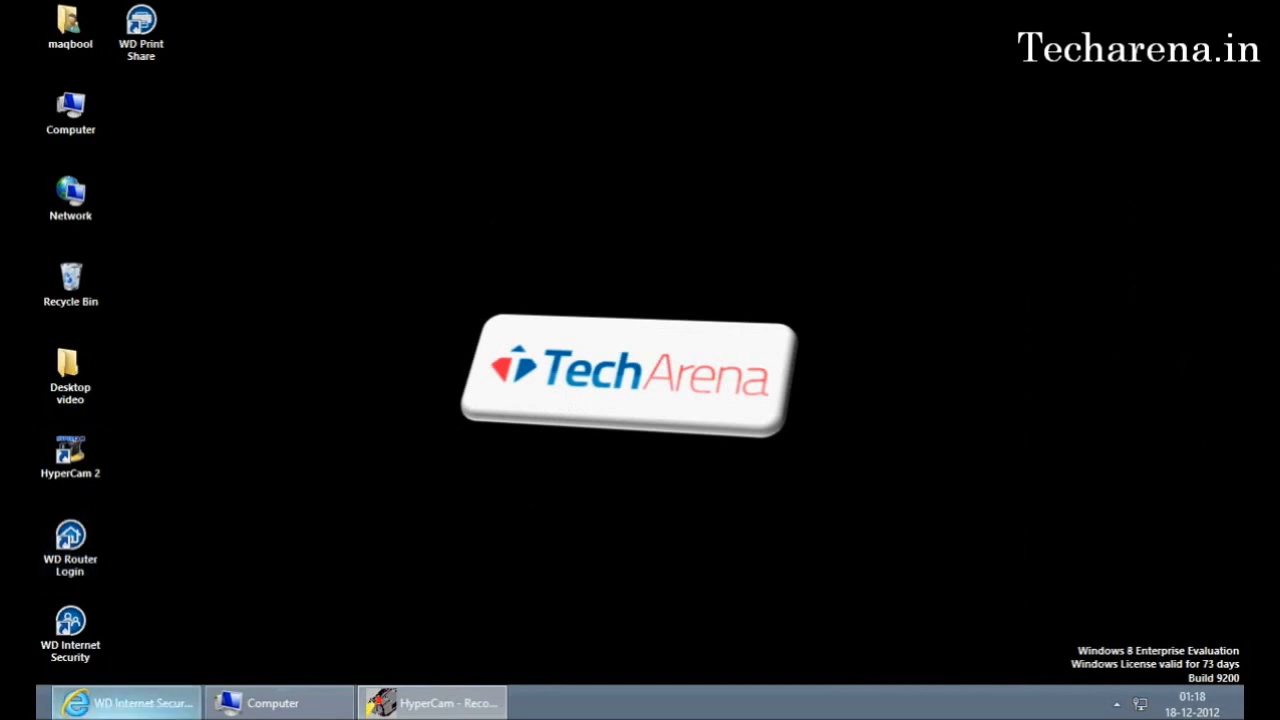
- Load the router admin page at 192.168.6.1 in a new browser tab
click(125, 703)
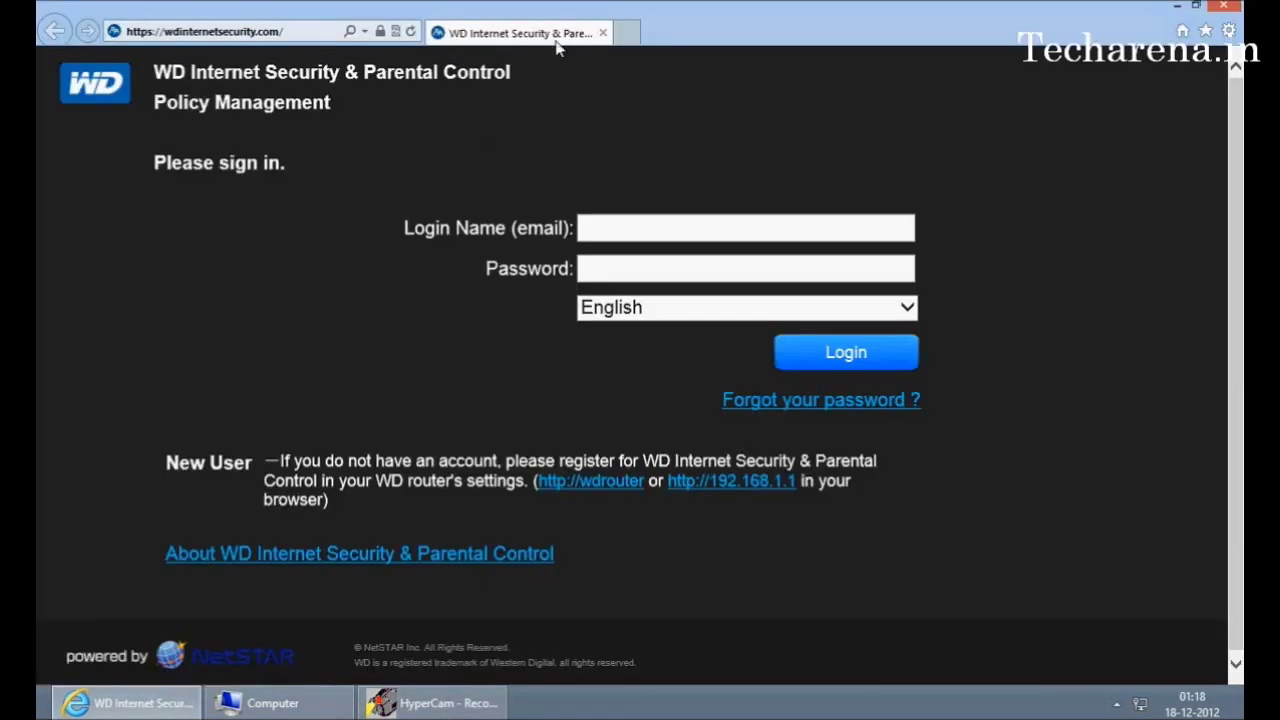
click(626, 32)
click(275, 30)
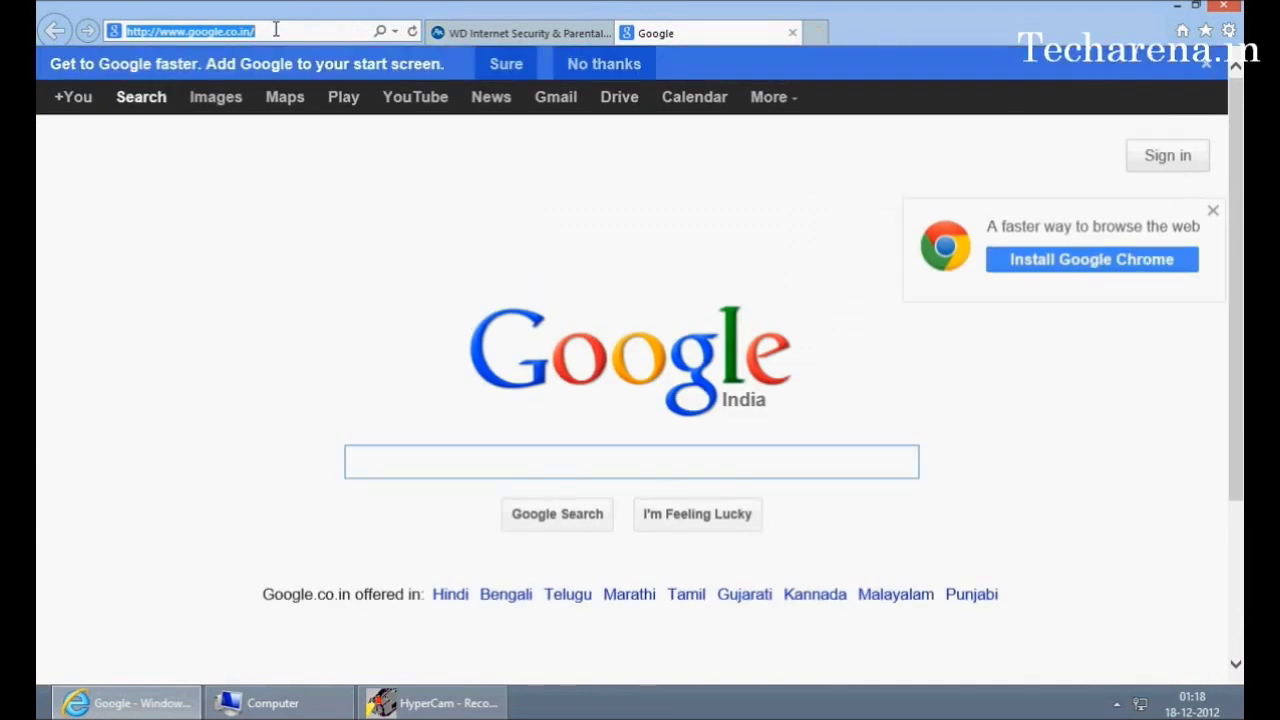
text(192)
key(End)
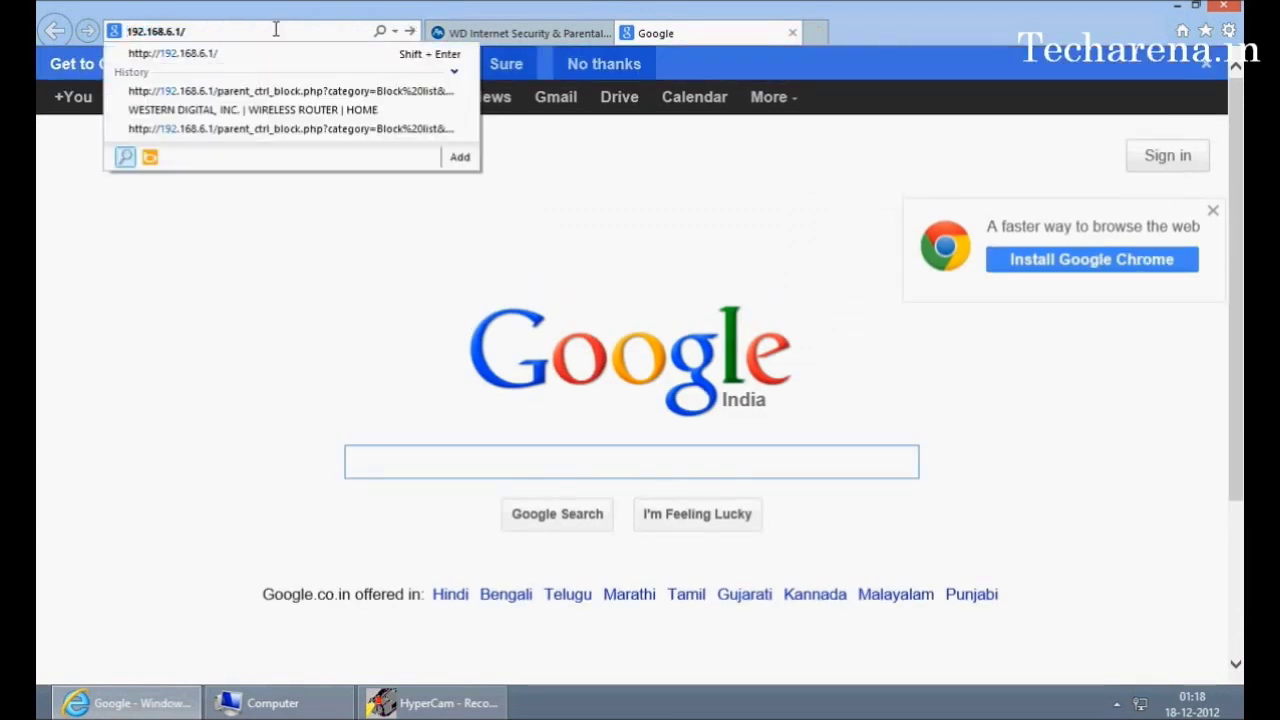
key(Return)
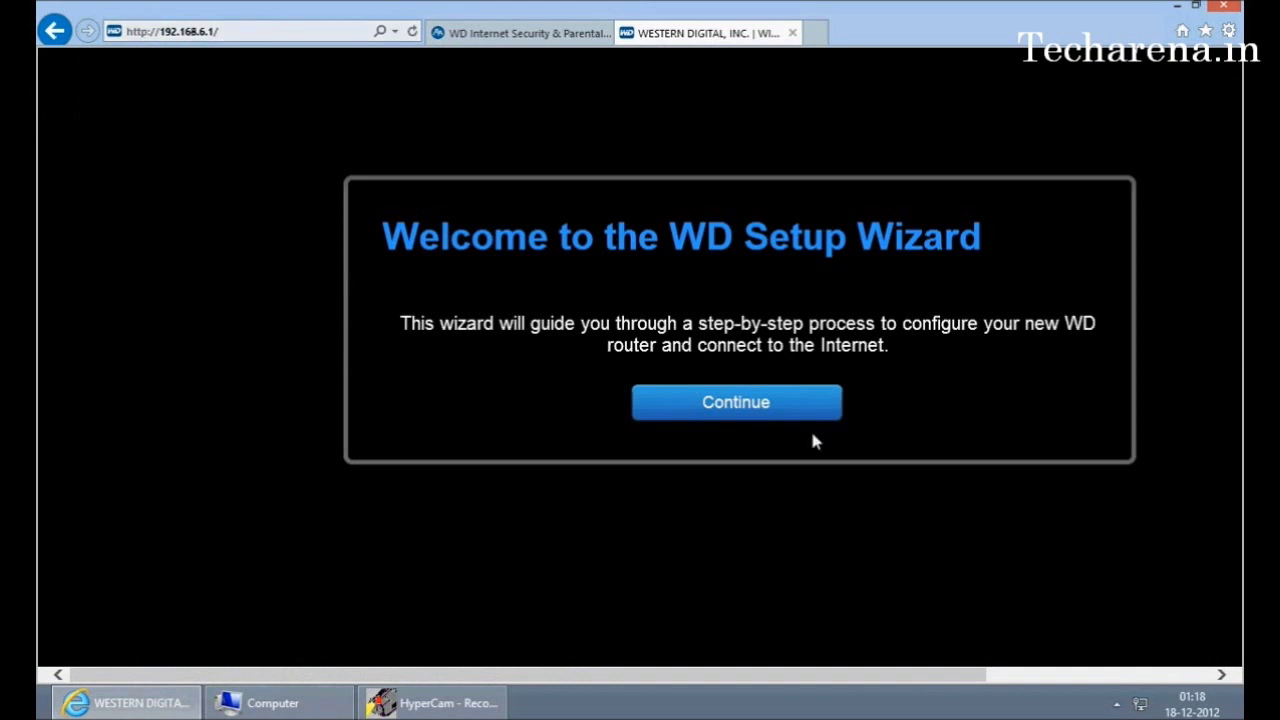
- Return to the WD Setup Wizard, start its connection steps, and advance to the internet connection check
click(96, 700)
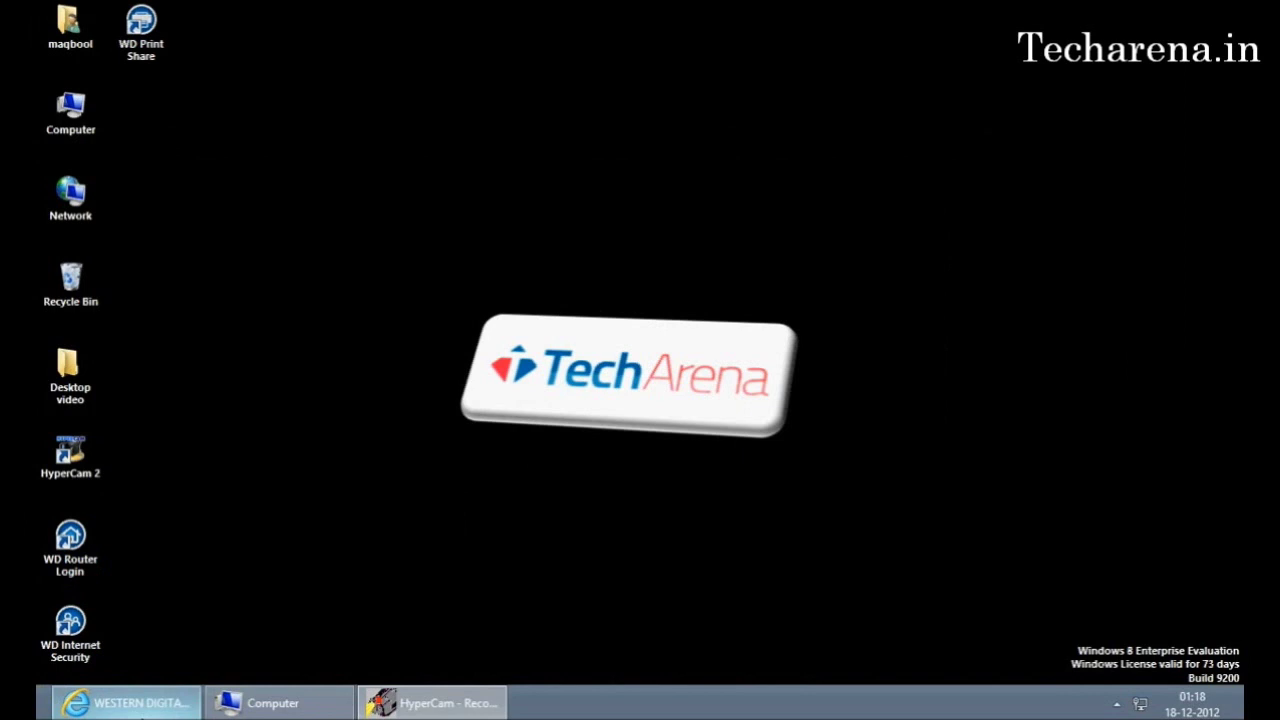
click(130, 703)
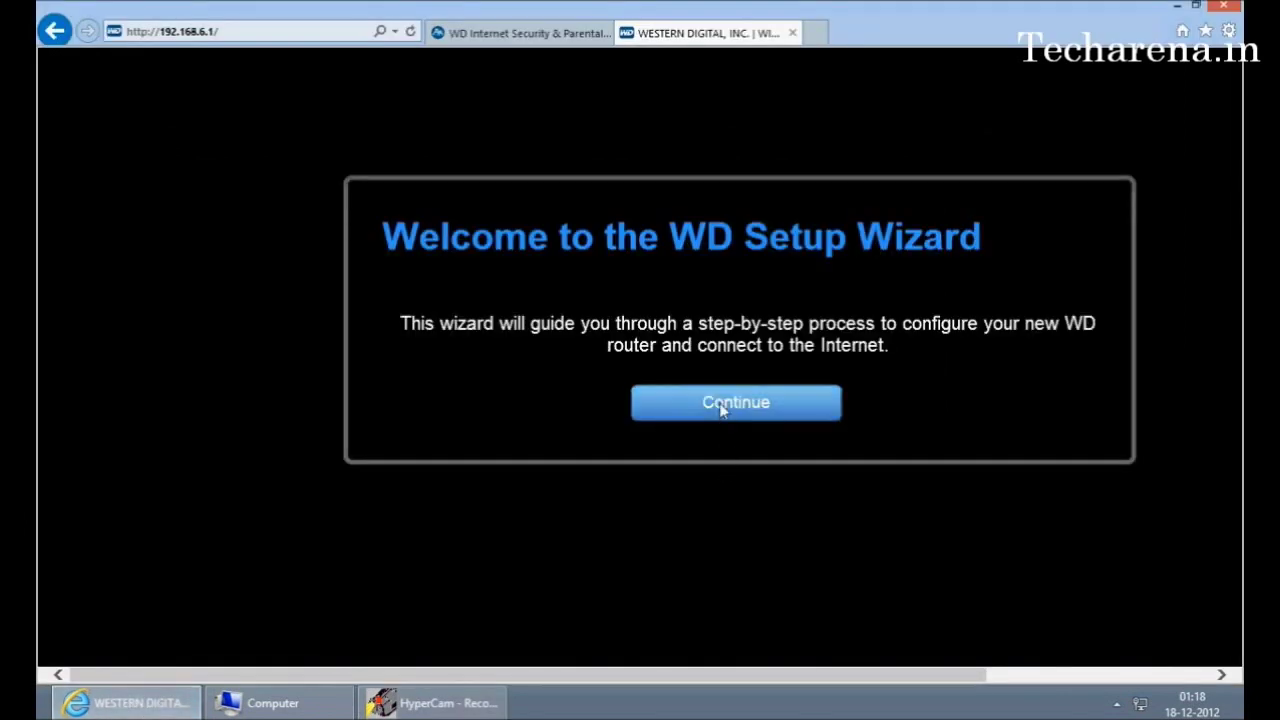
click(722, 403)
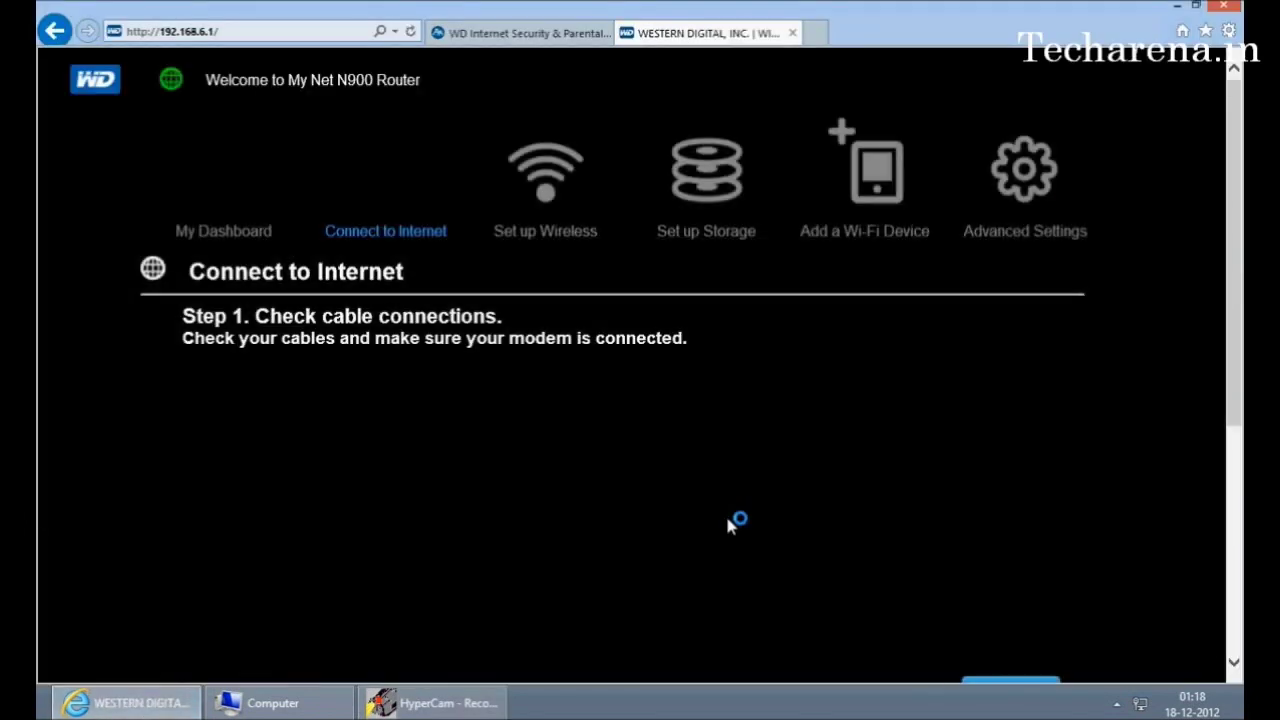
scroll(716, 500, down, 2)
scroll(713, 490, down, 2)
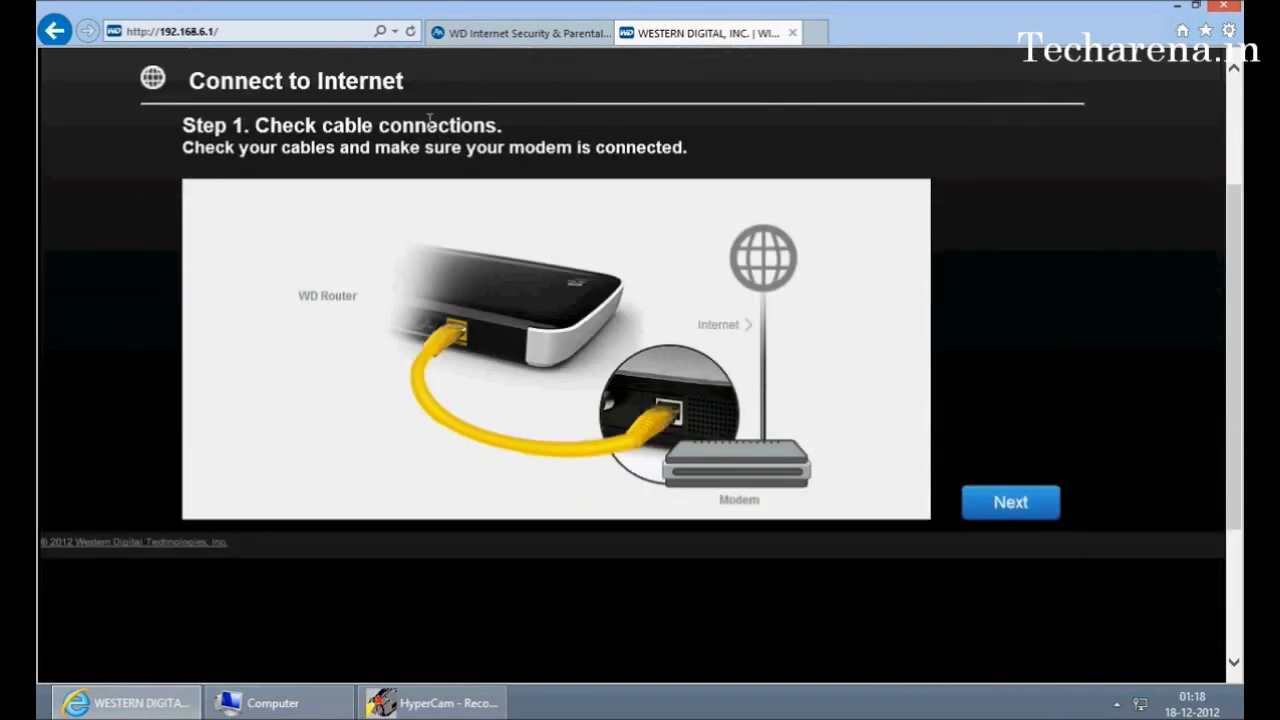
scroll(600, 330, up, 4)
scroll(589, 316, down, 2)
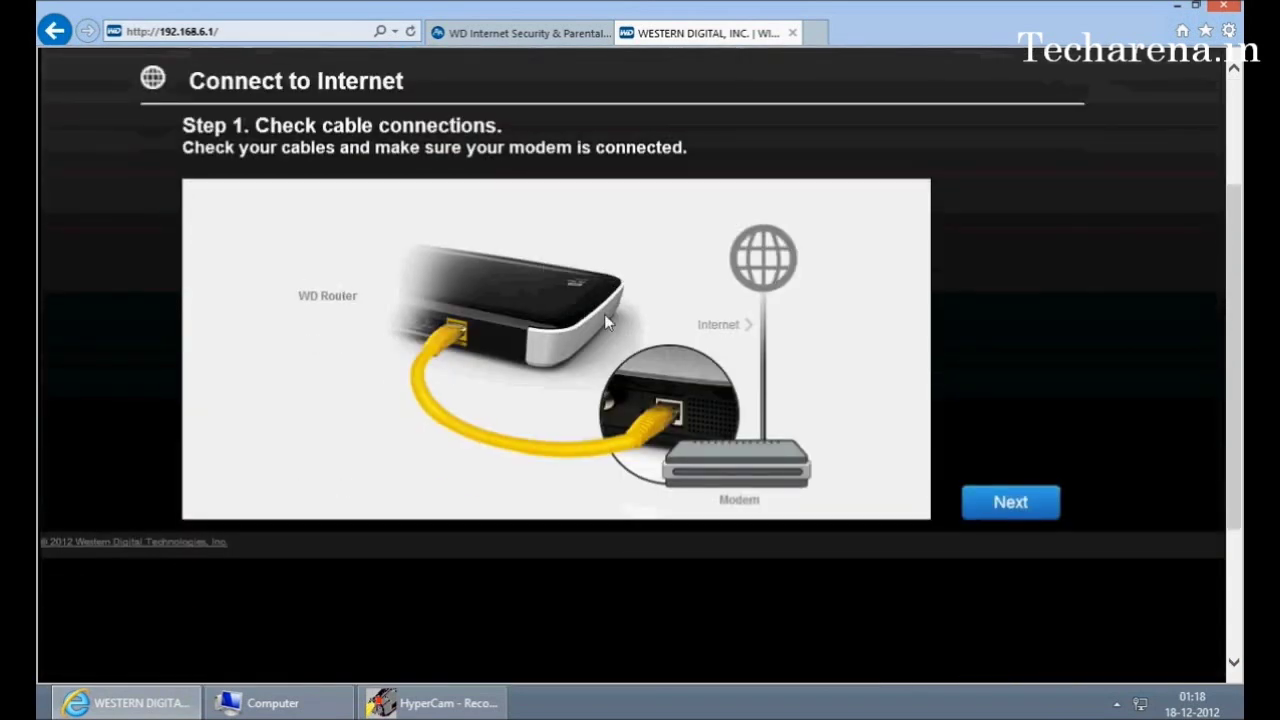
scroll(604, 314, up, 2)
scroll(613, 312, down, 1)
click(1020, 597)
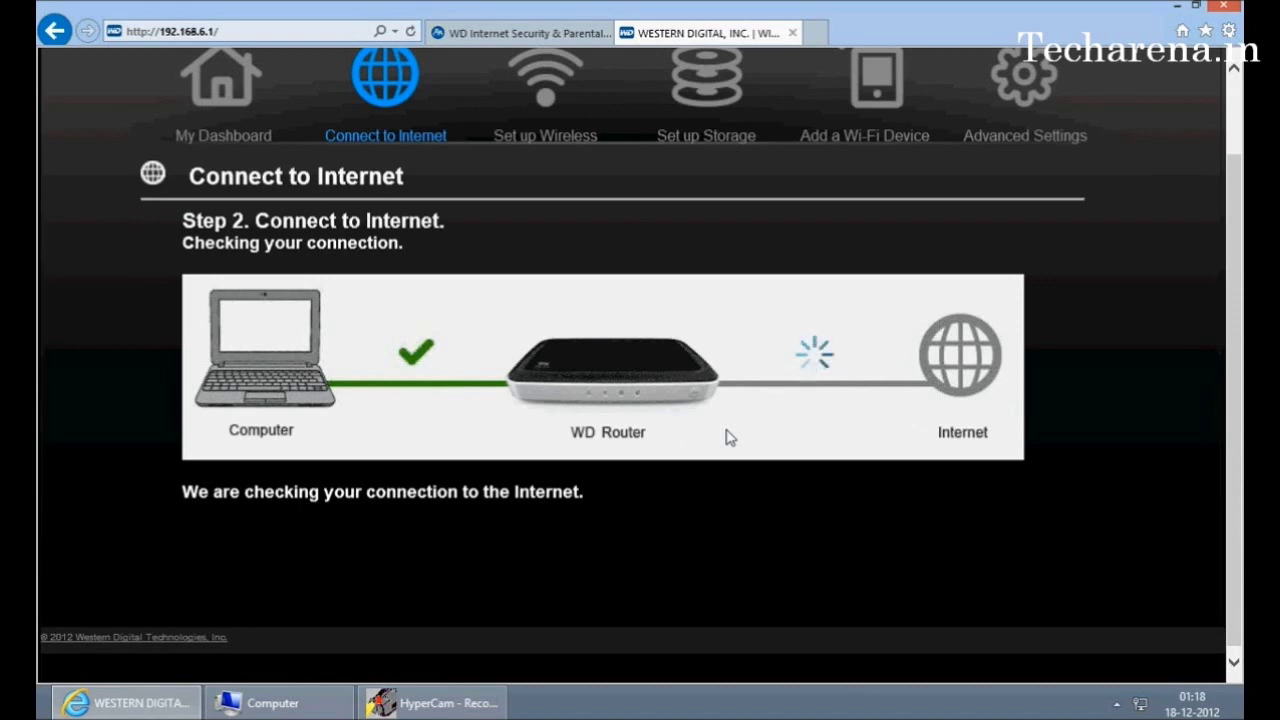
- Continue past the failed check to Step 3's modem power-off countdown, then go to My Dashboard
scroll(729, 437, up, 2)
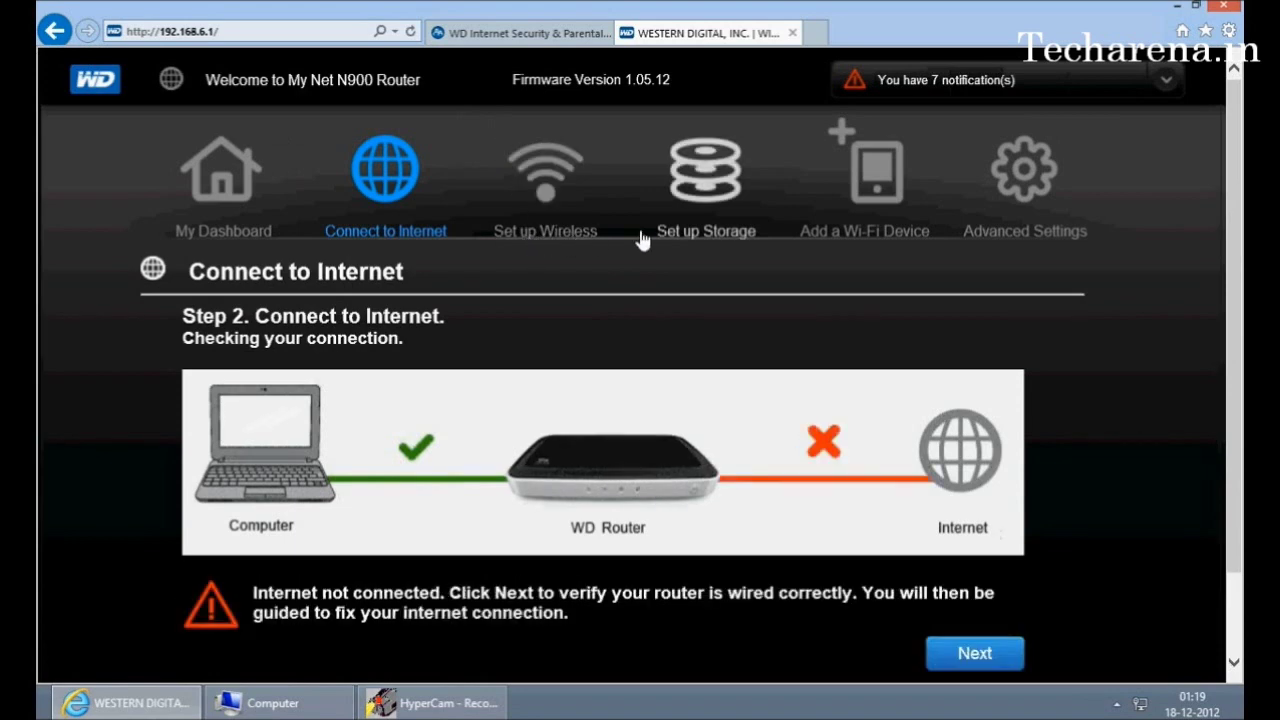
scroll(657, 236, down, 2)
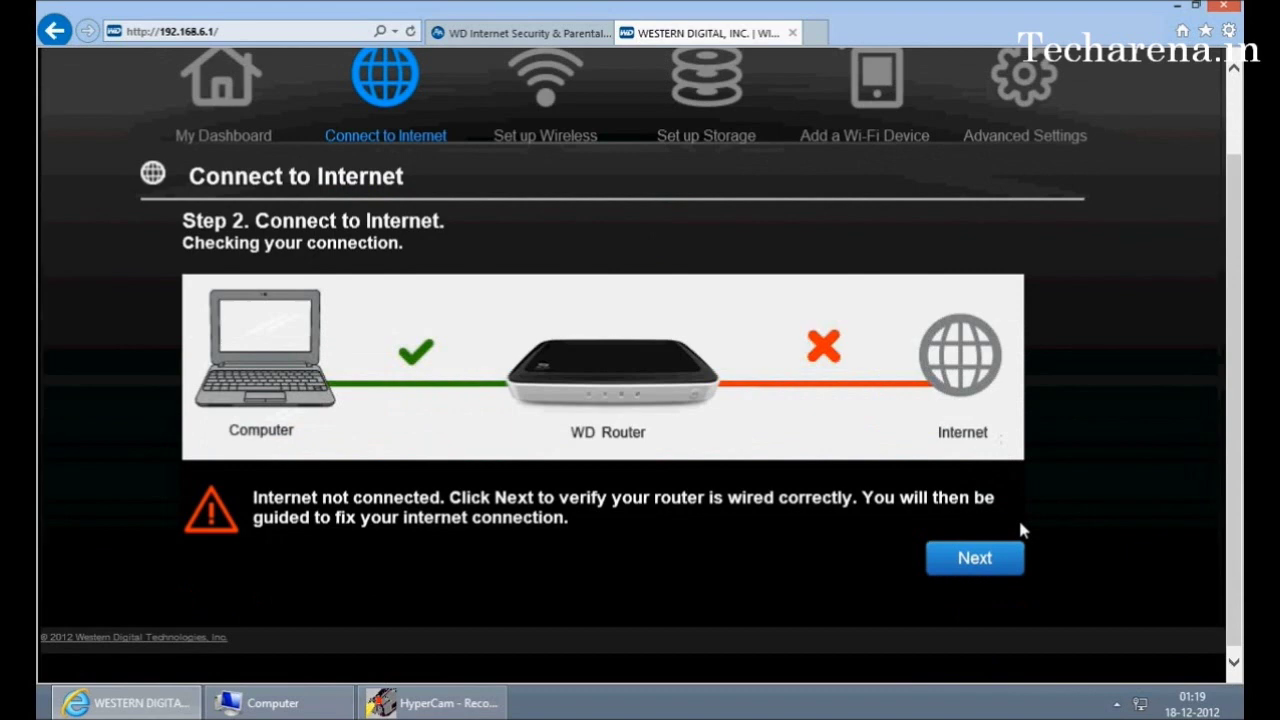
click(992, 555)
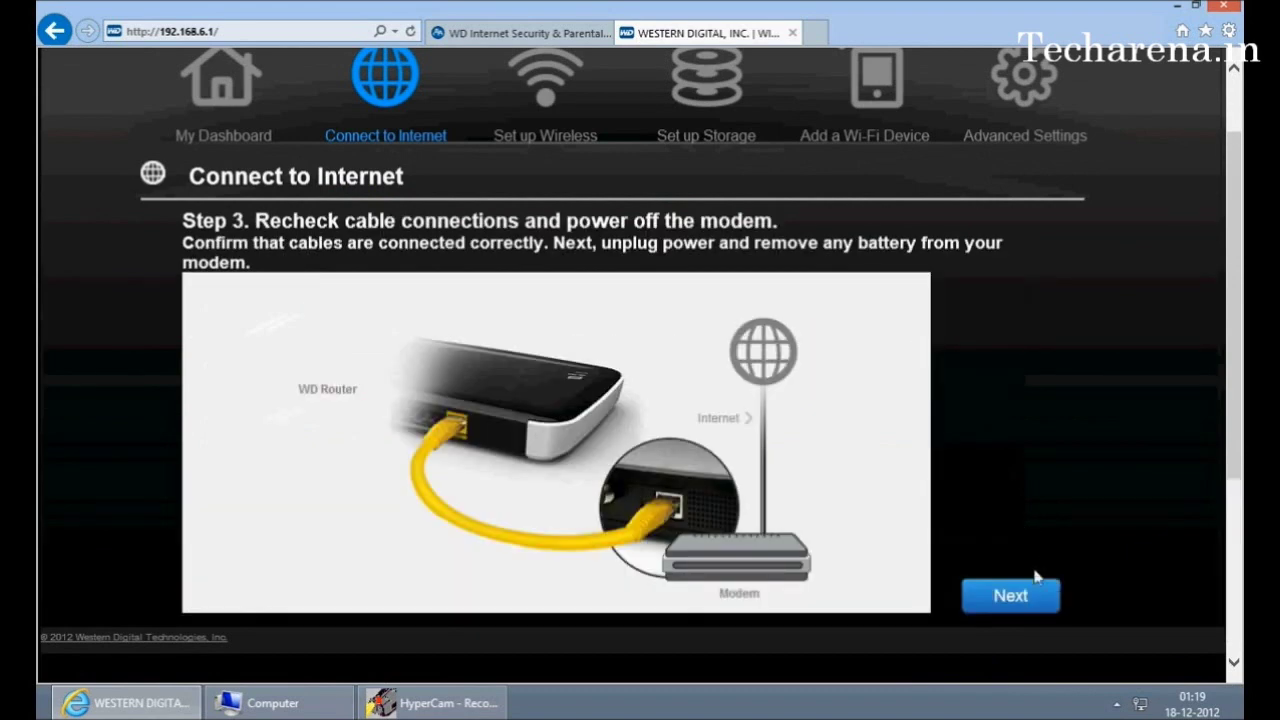
click(1045, 592)
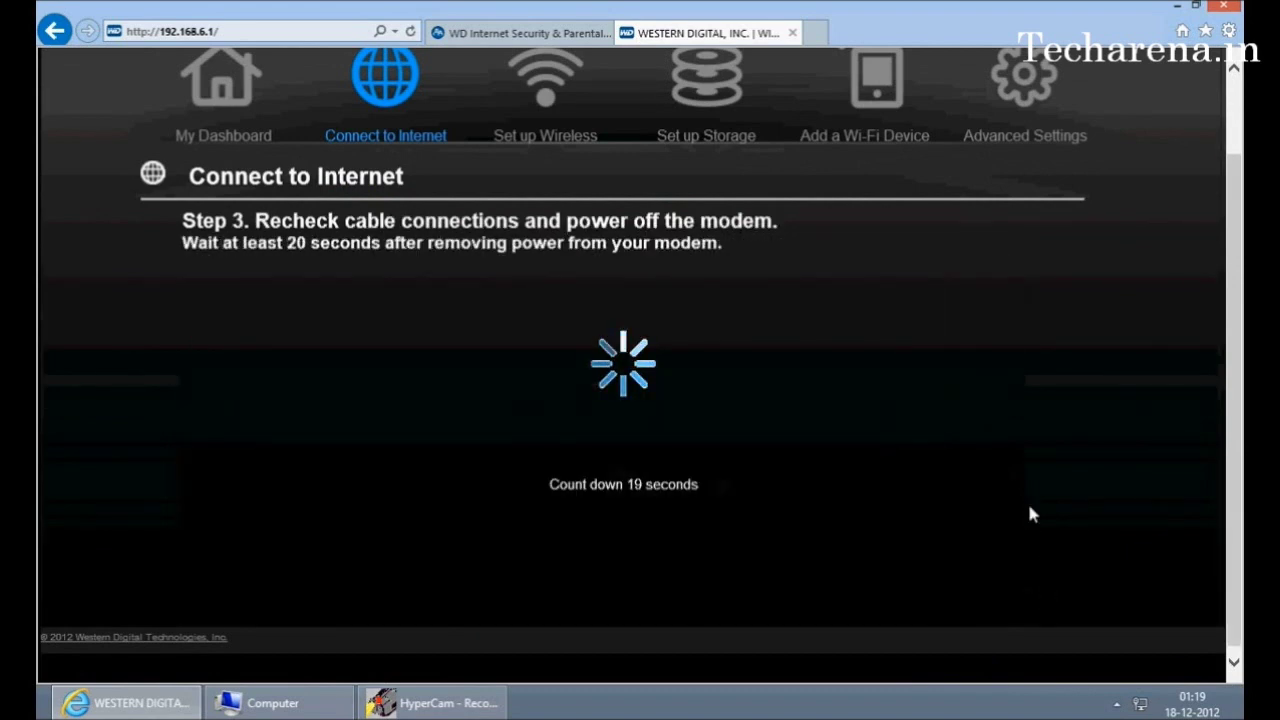
scroll(1030, 507, up, 2)
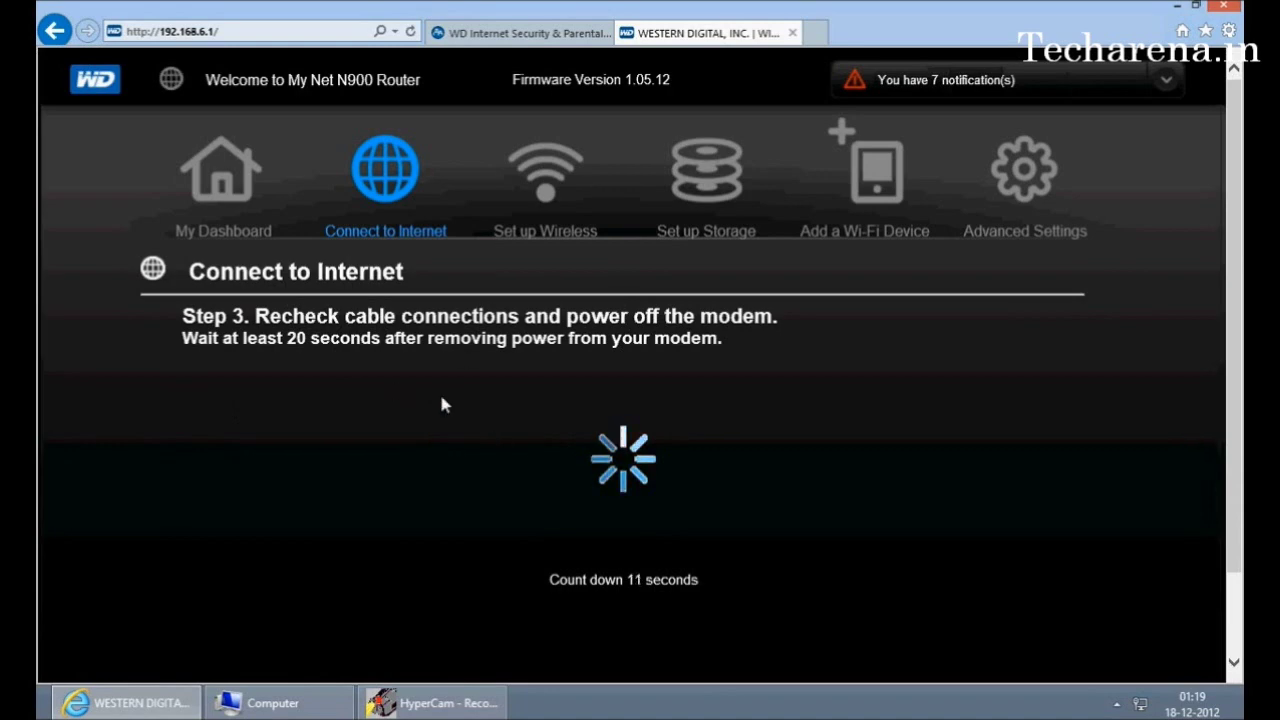
scroll(558, 400, down, 2)
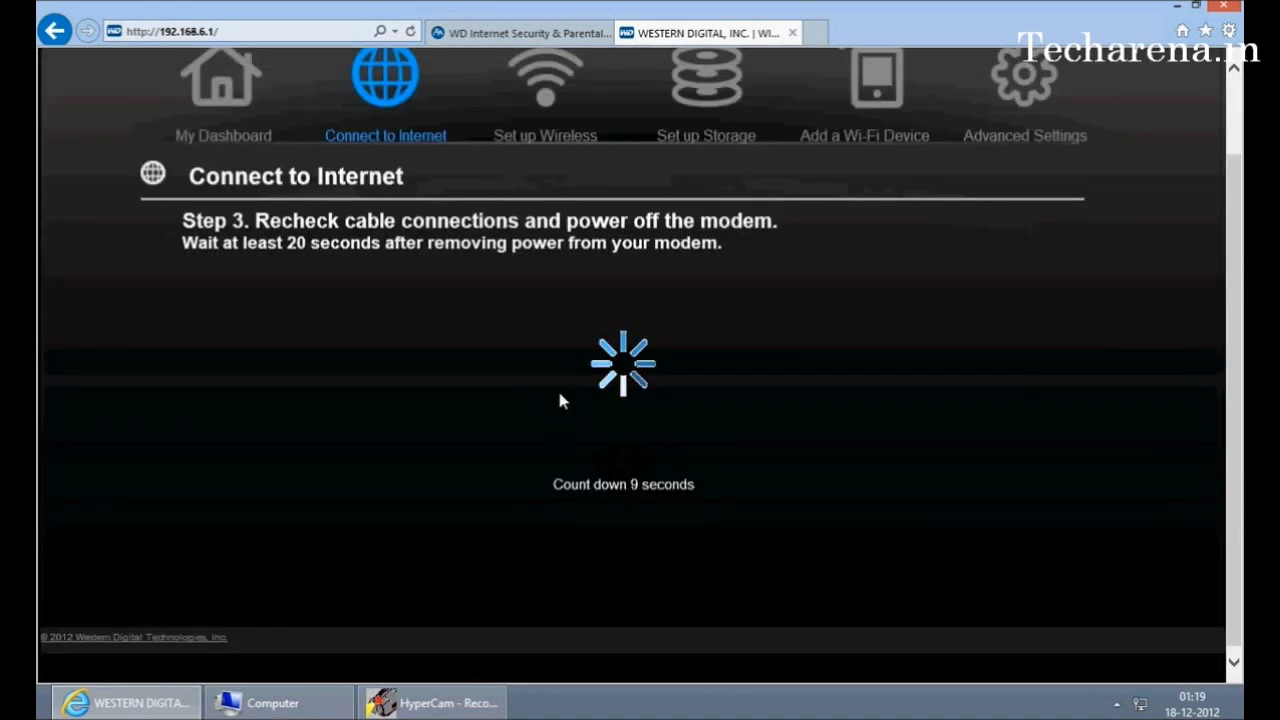
scroll(1110, 628, up, 2)
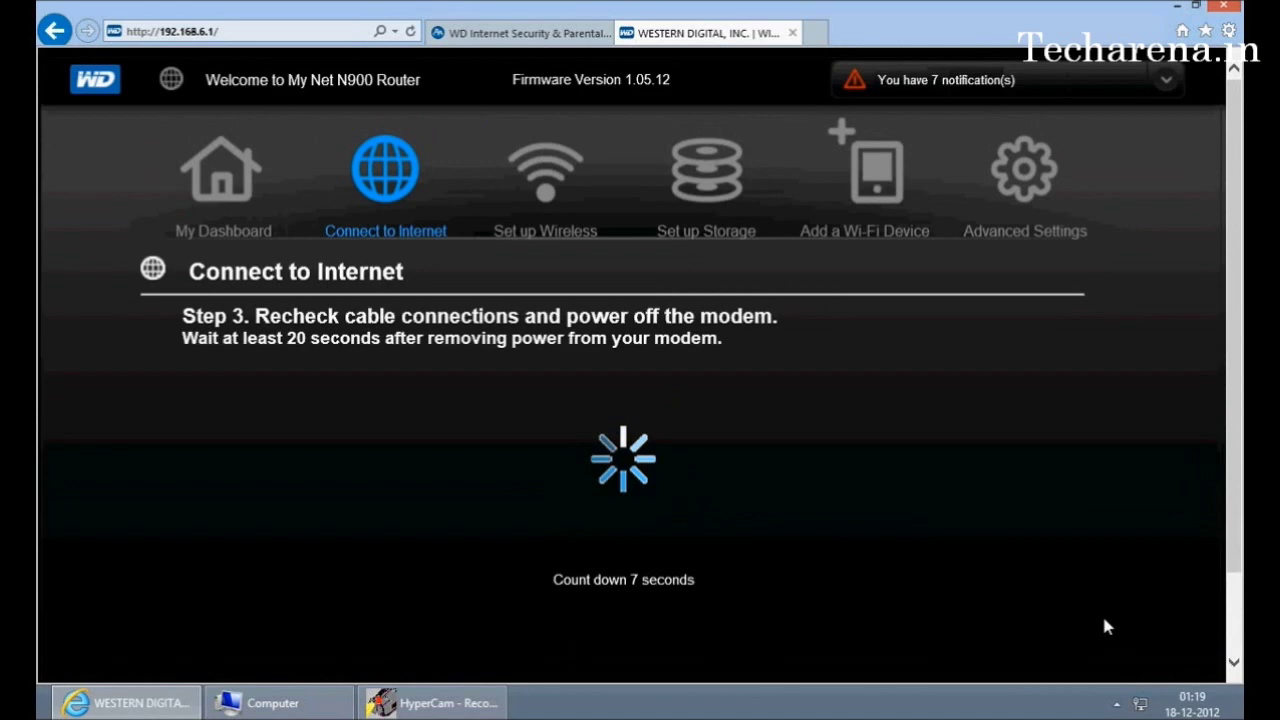
click(234, 210)
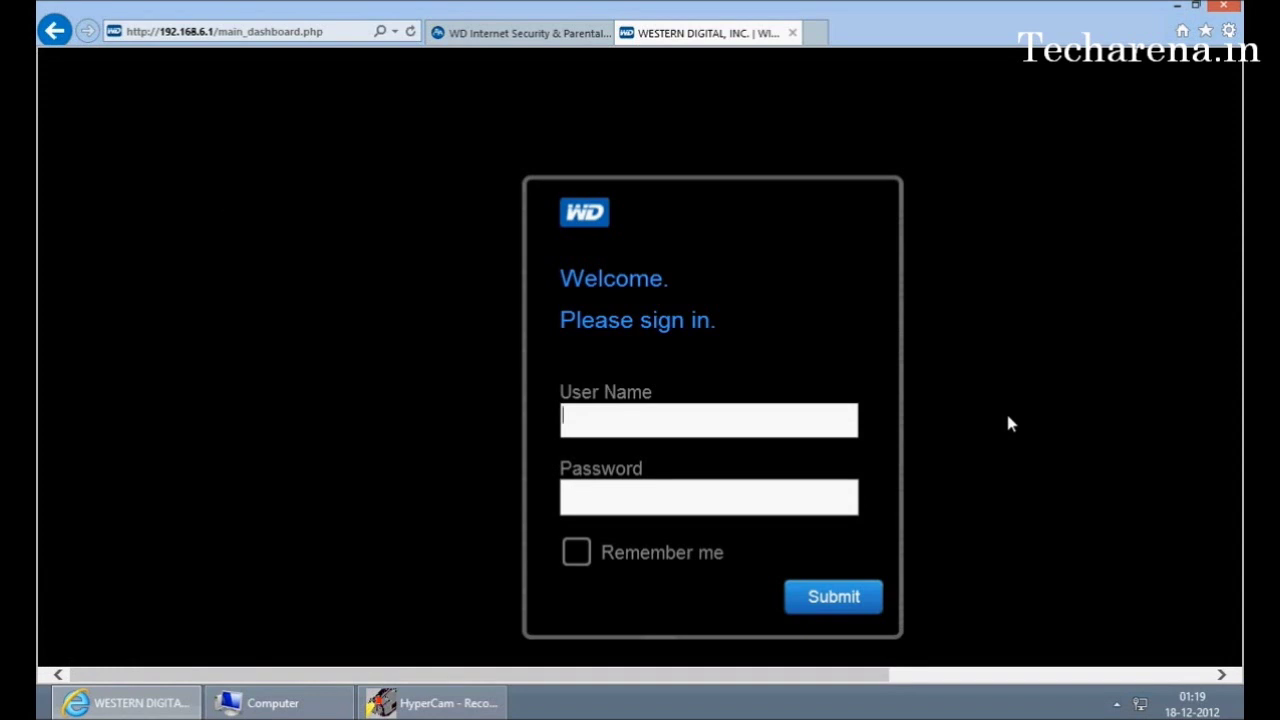
- Sign in with user name admin and the router password to reach My Dashboard
text(admin)
key(Tab)
text(p)
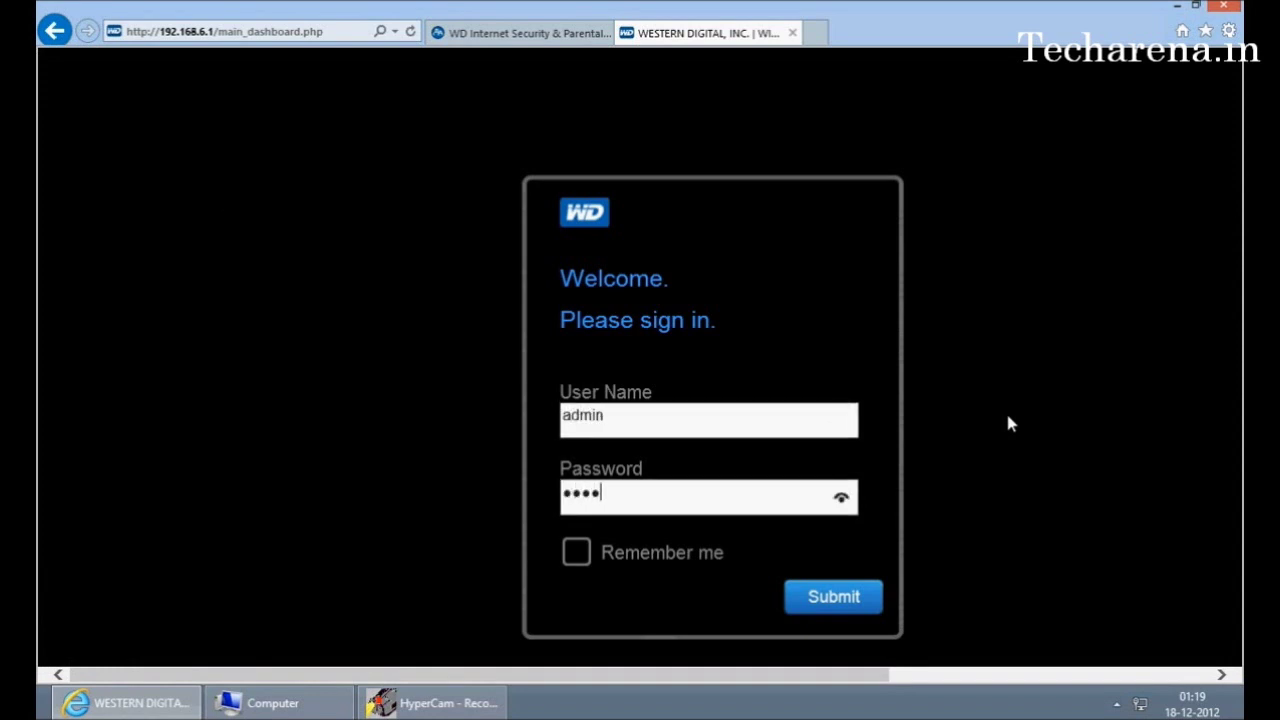
key(Return)
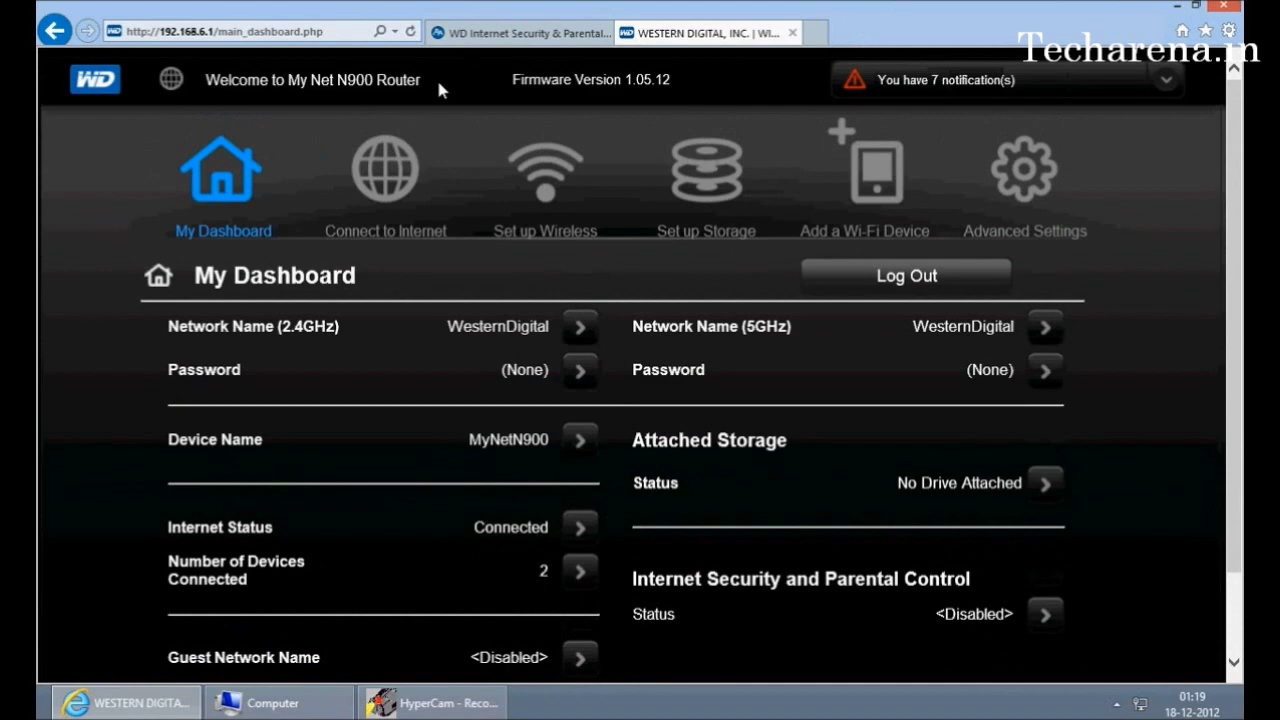
scroll(330, 150, down, 1)
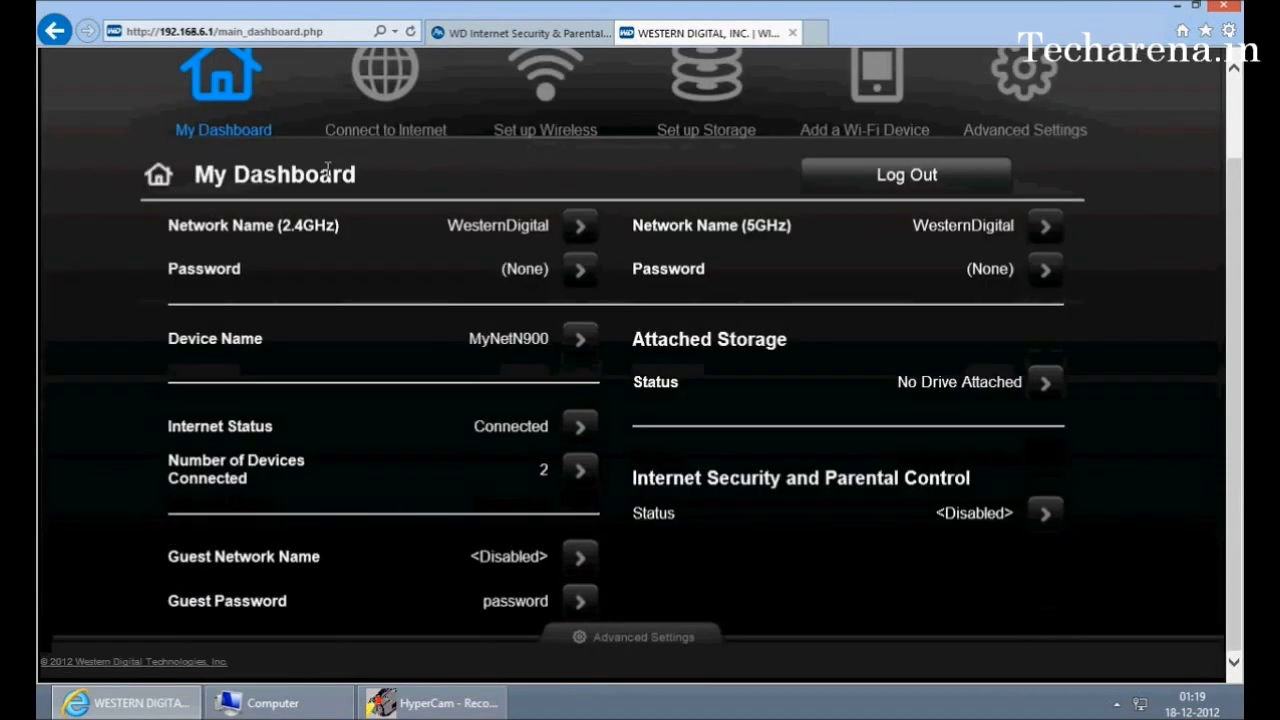
scroll(330, 175, up, 1)
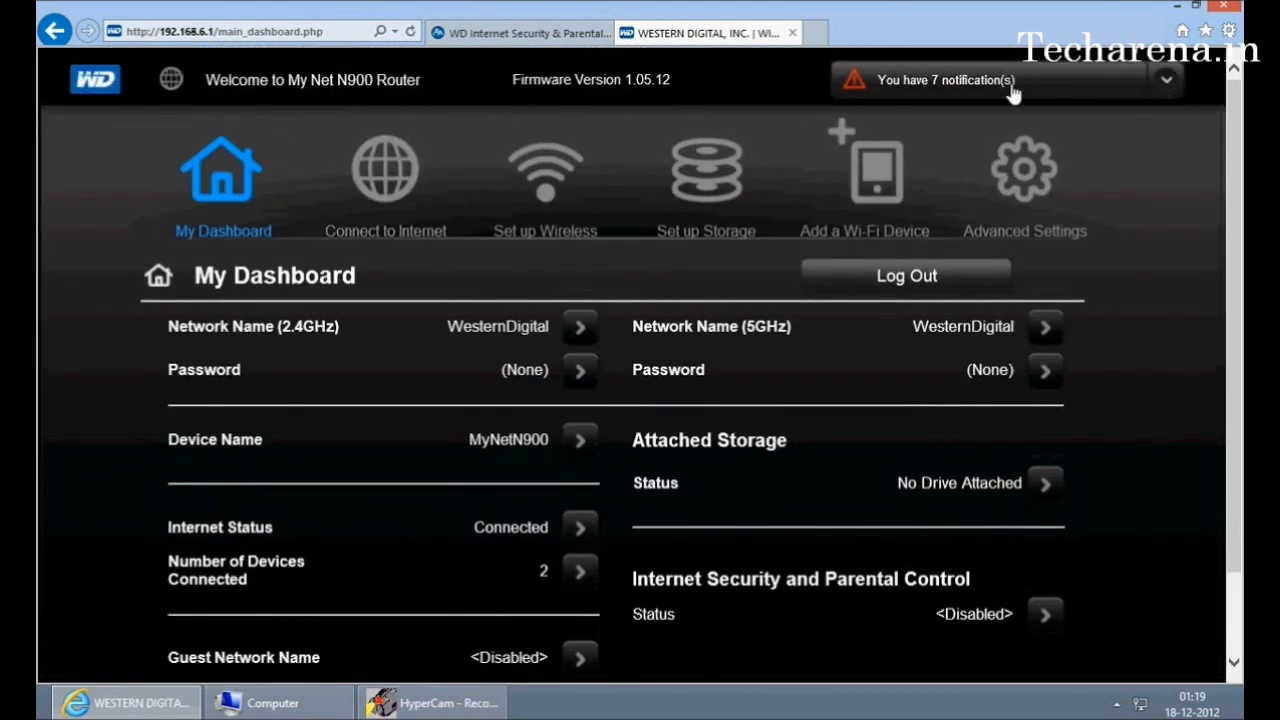
click(1168, 84)
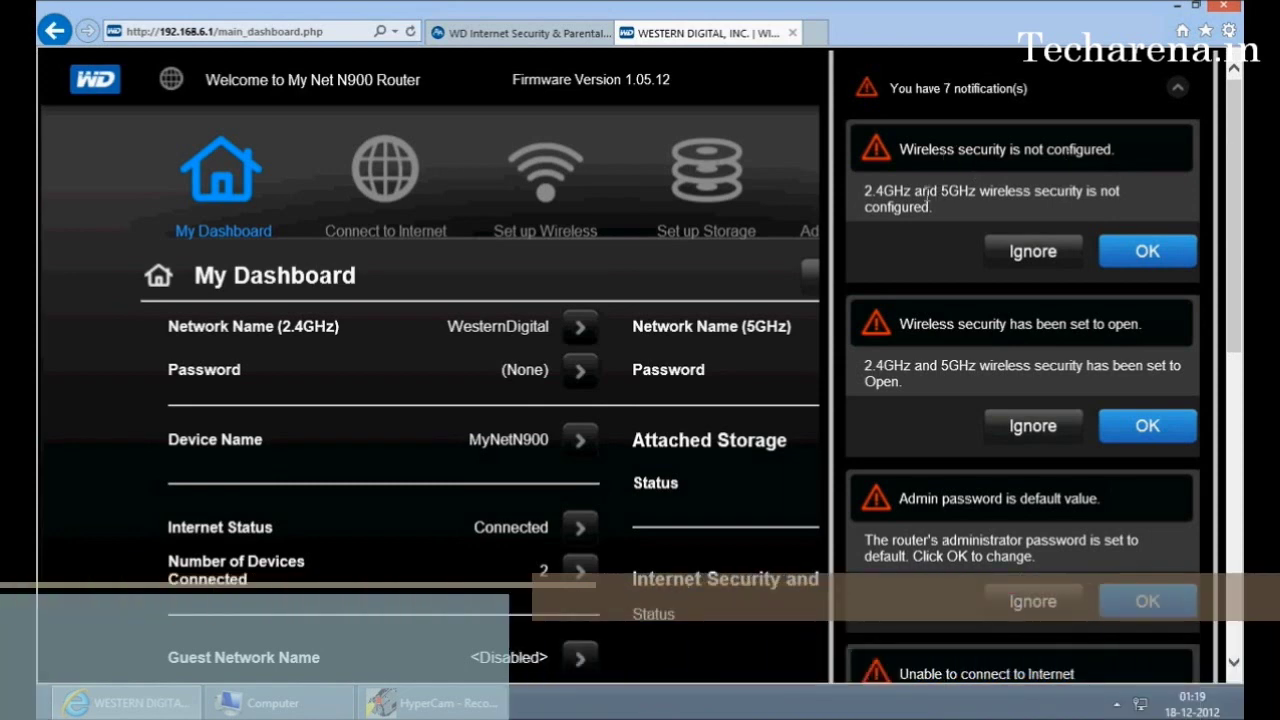
drag(865, 191, 962, 192)
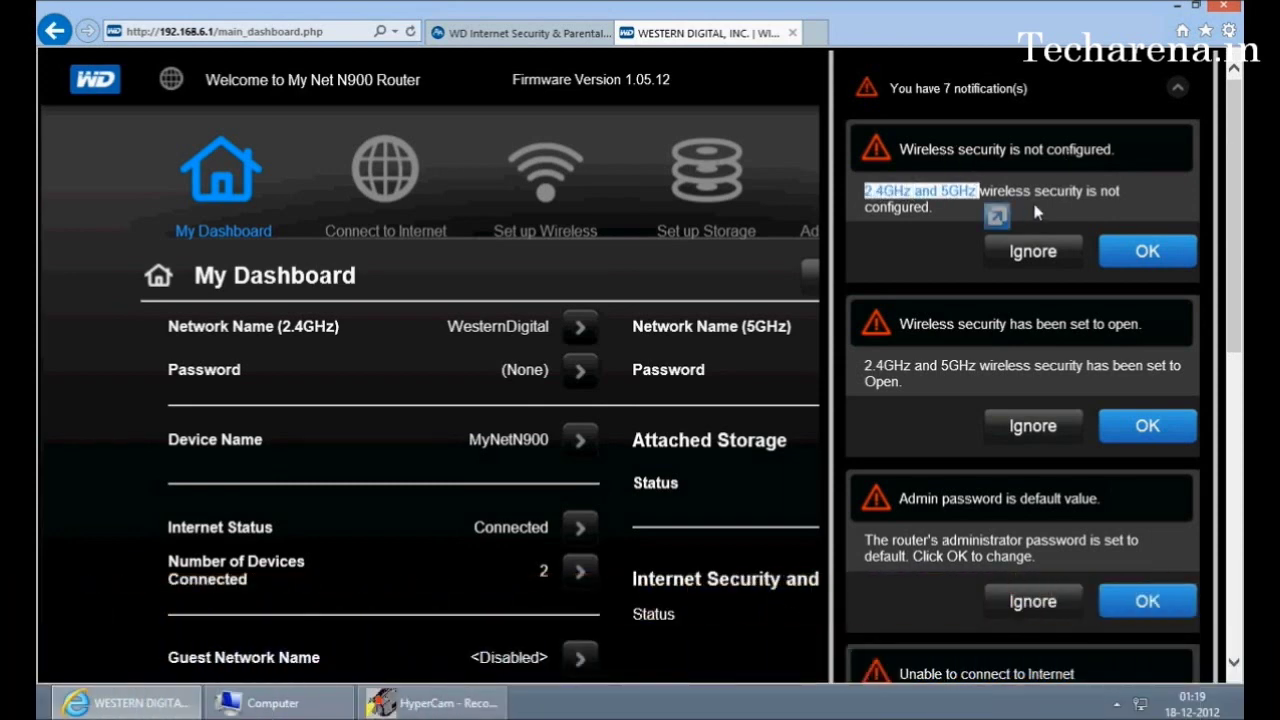
scroll(1070, 211, down, 2)
scroll(1025, 237, down, 2)
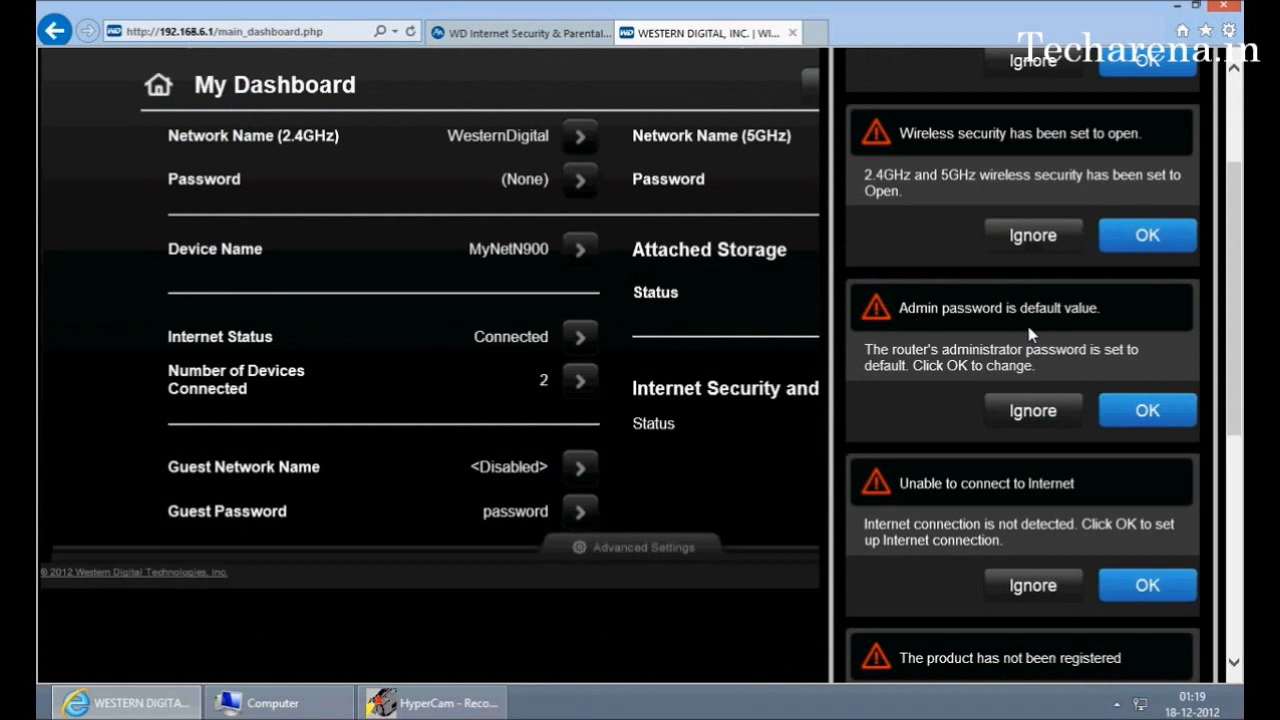
scroll(999, 243, down, 4)
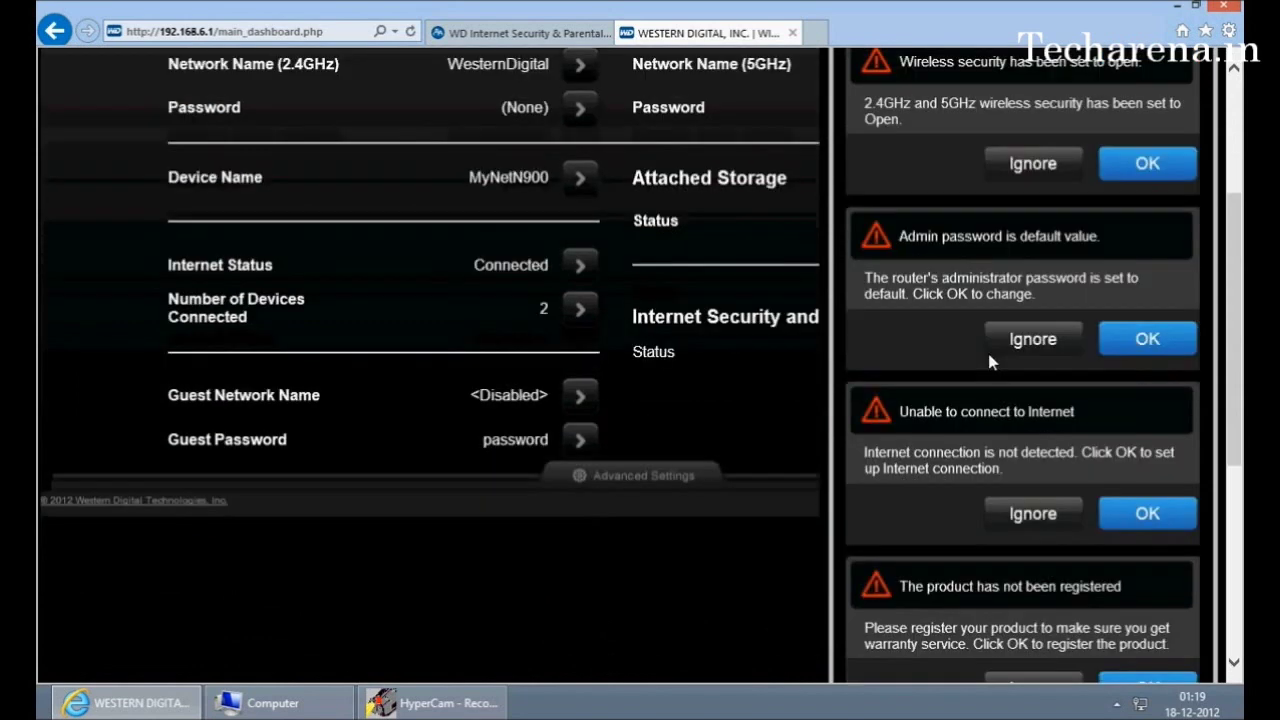
scroll(990, 350, up, 8)
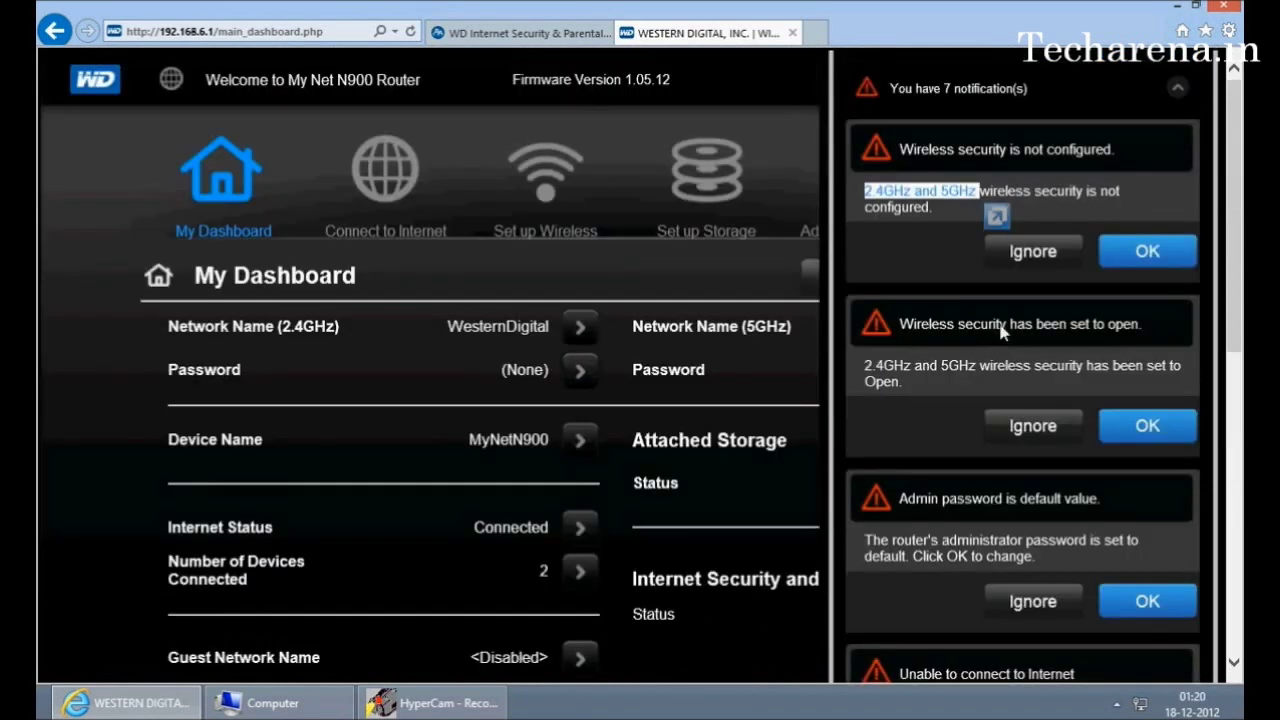
click(1175, 90)
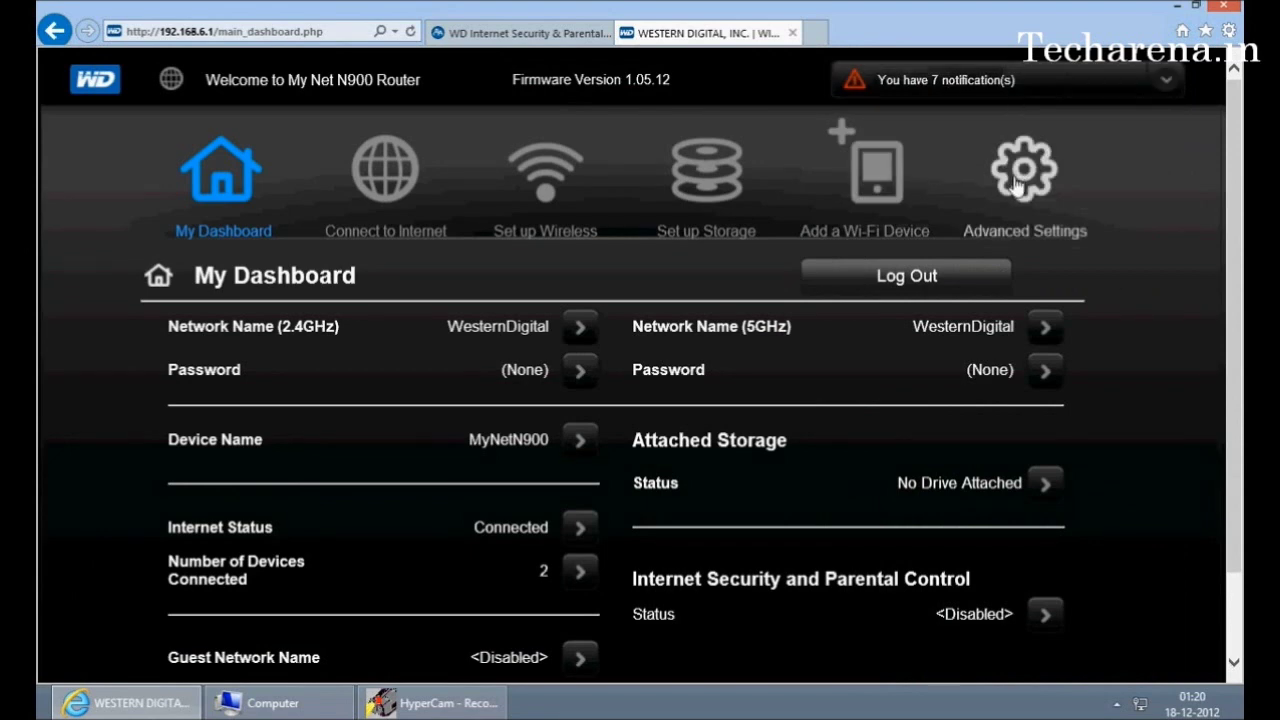
scroll(1017, 175, down, 2)
drag(197, 180, 380, 181)
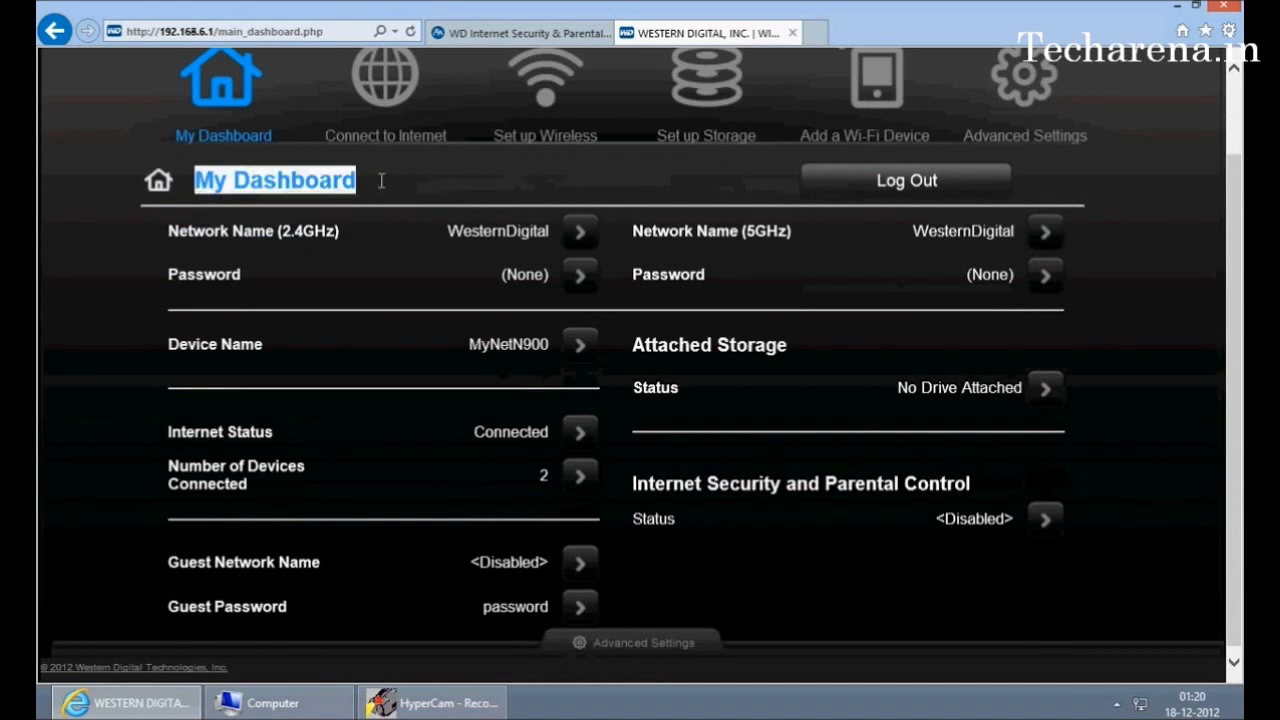
click(301, 237)
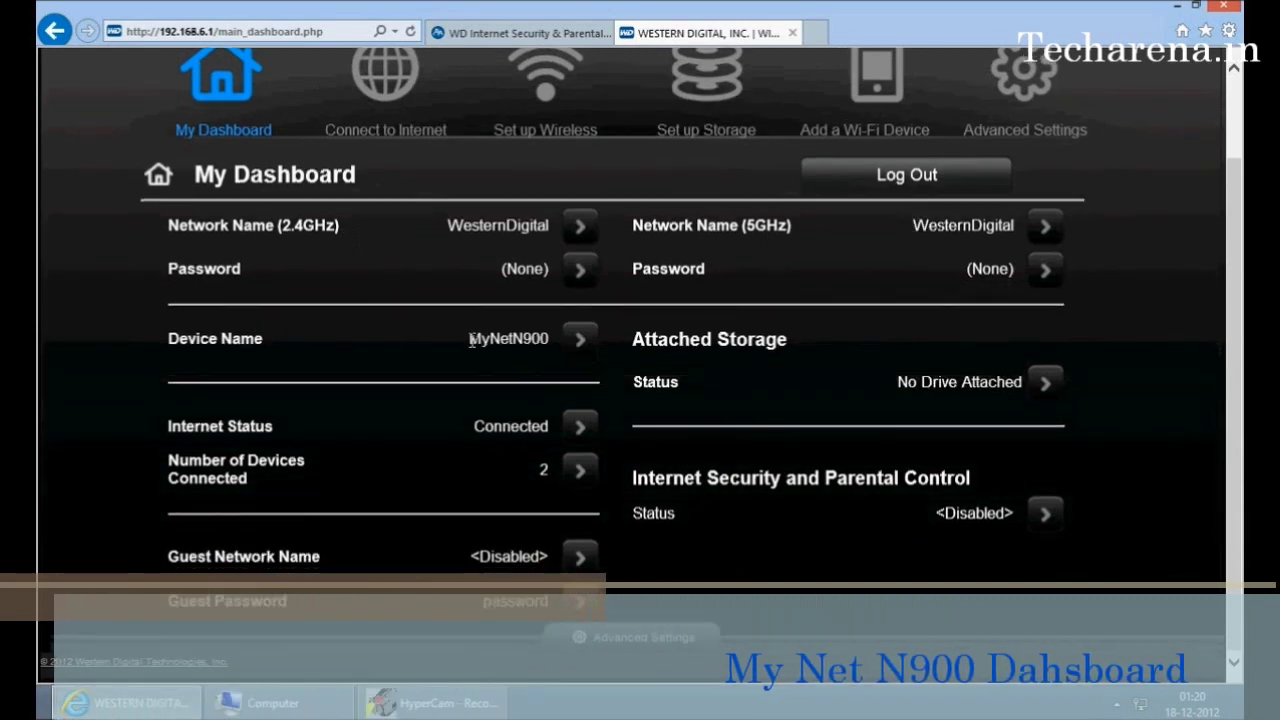
drag(470, 338, 547, 339)
click(520, 355)
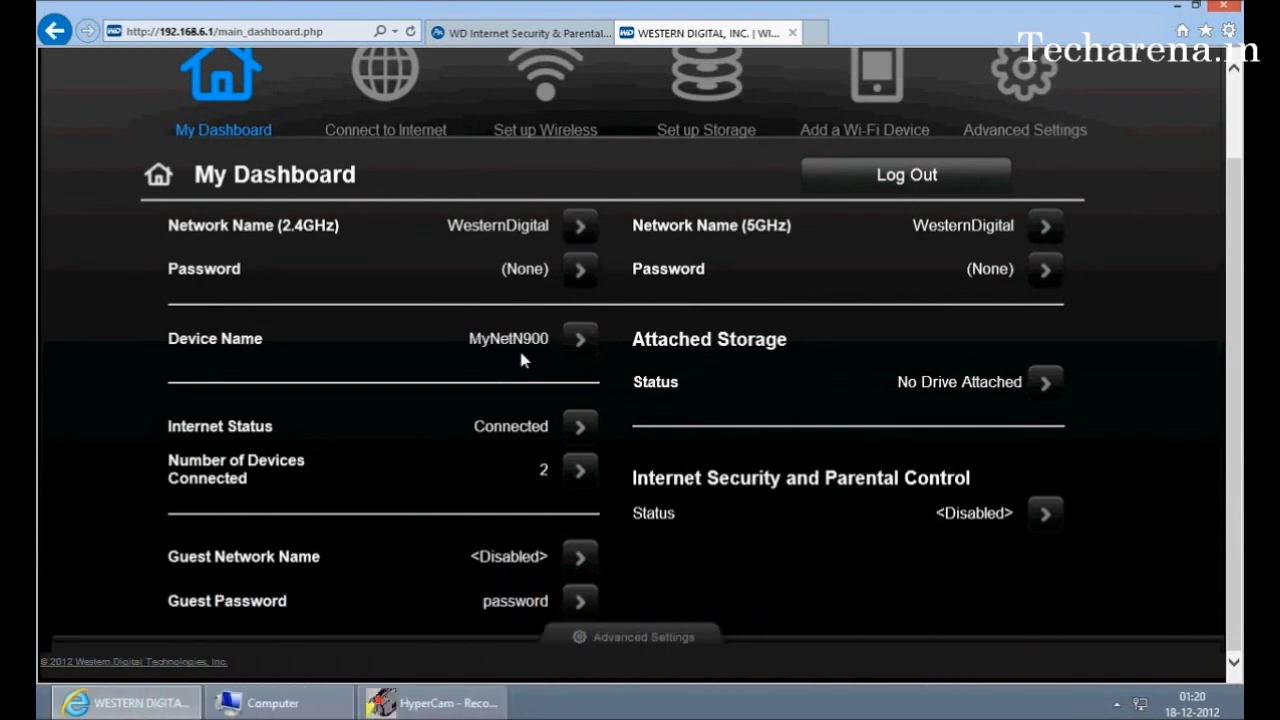
drag(469, 339, 550, 352)
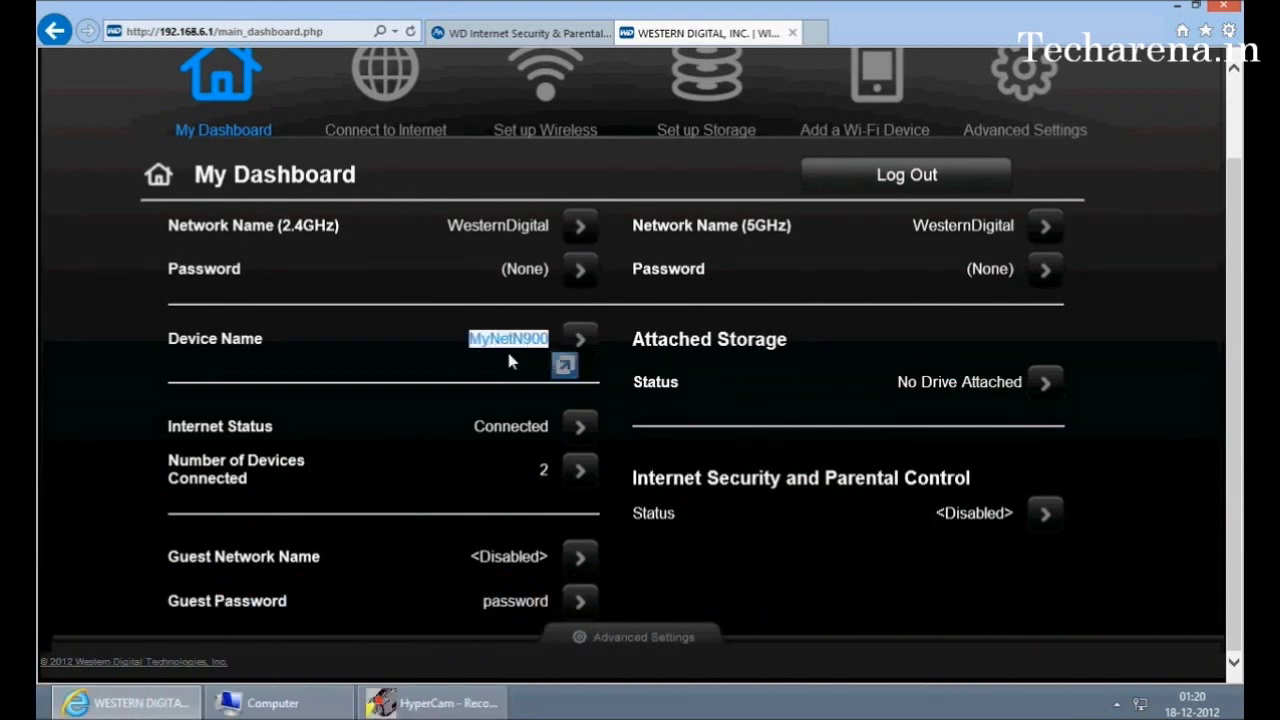
click(507, 351)
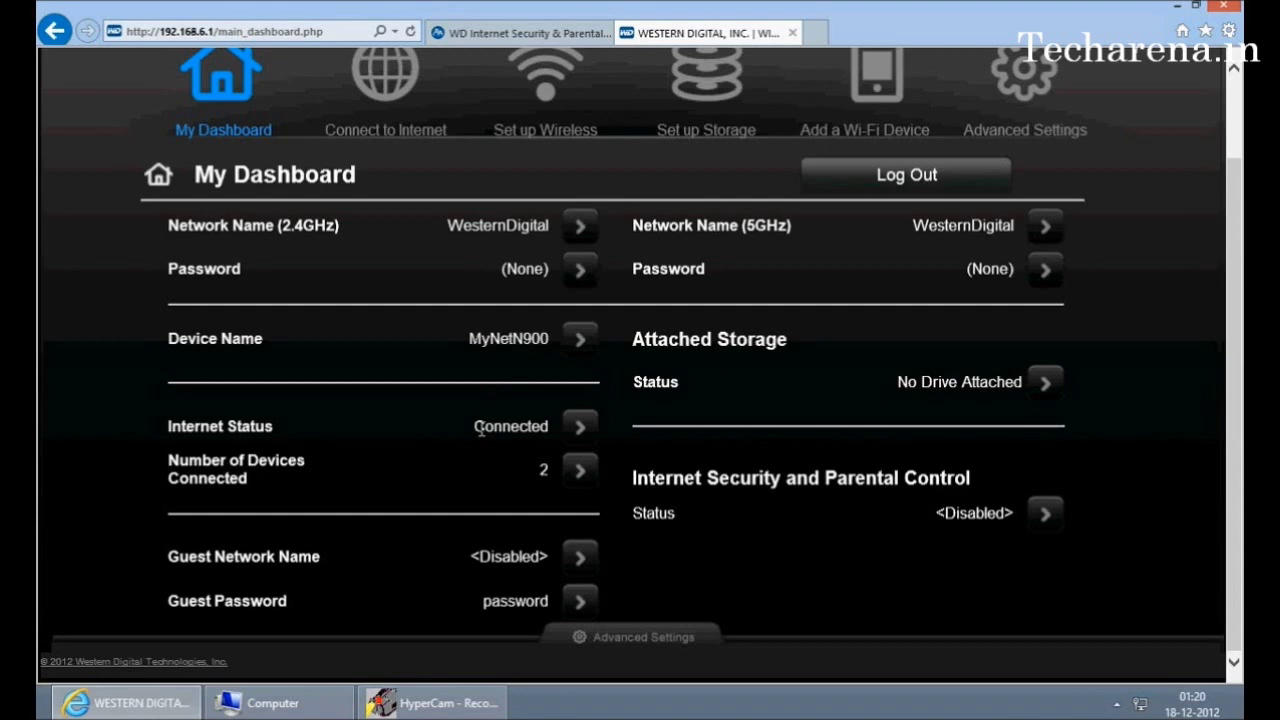
drag(474, 427, 553, 428)
click(537, 435)
- Review the DHCP Client Table, highlighting the two devices' IP addresses, names and MAC address
click(580, 474)
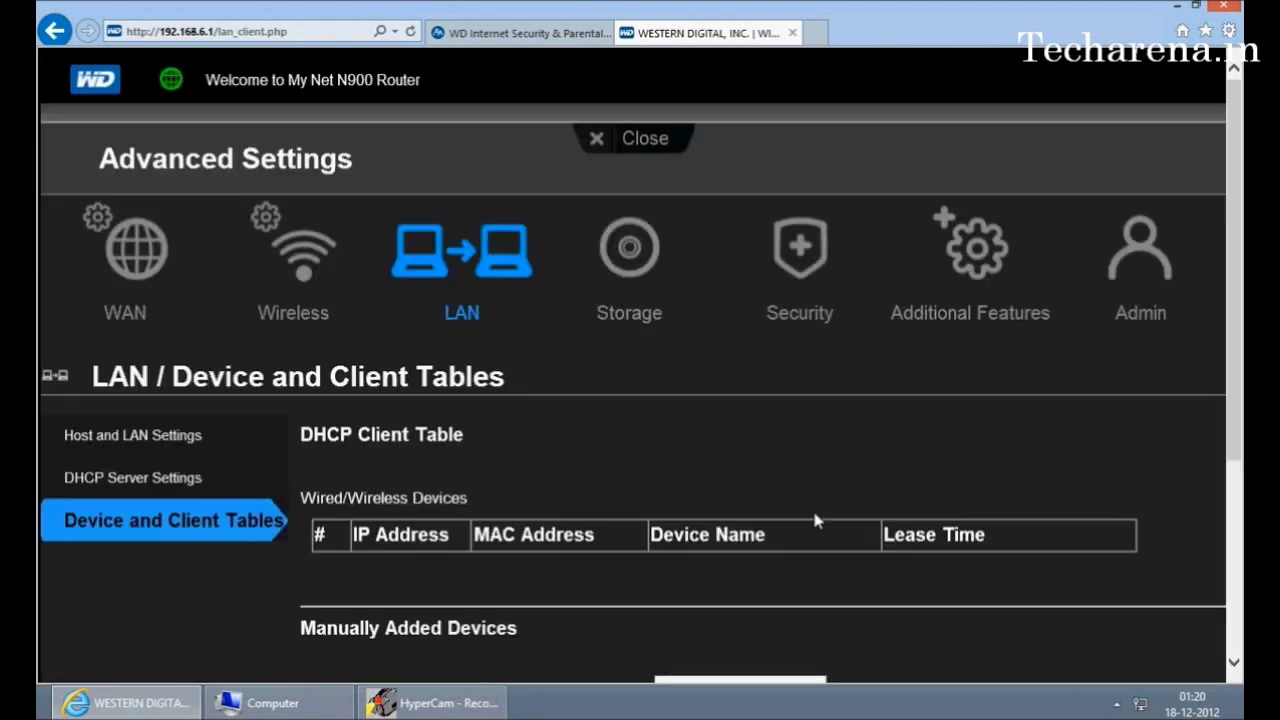
scroll(566, 509, down, 1)
scroll(558, 484, down, 1)
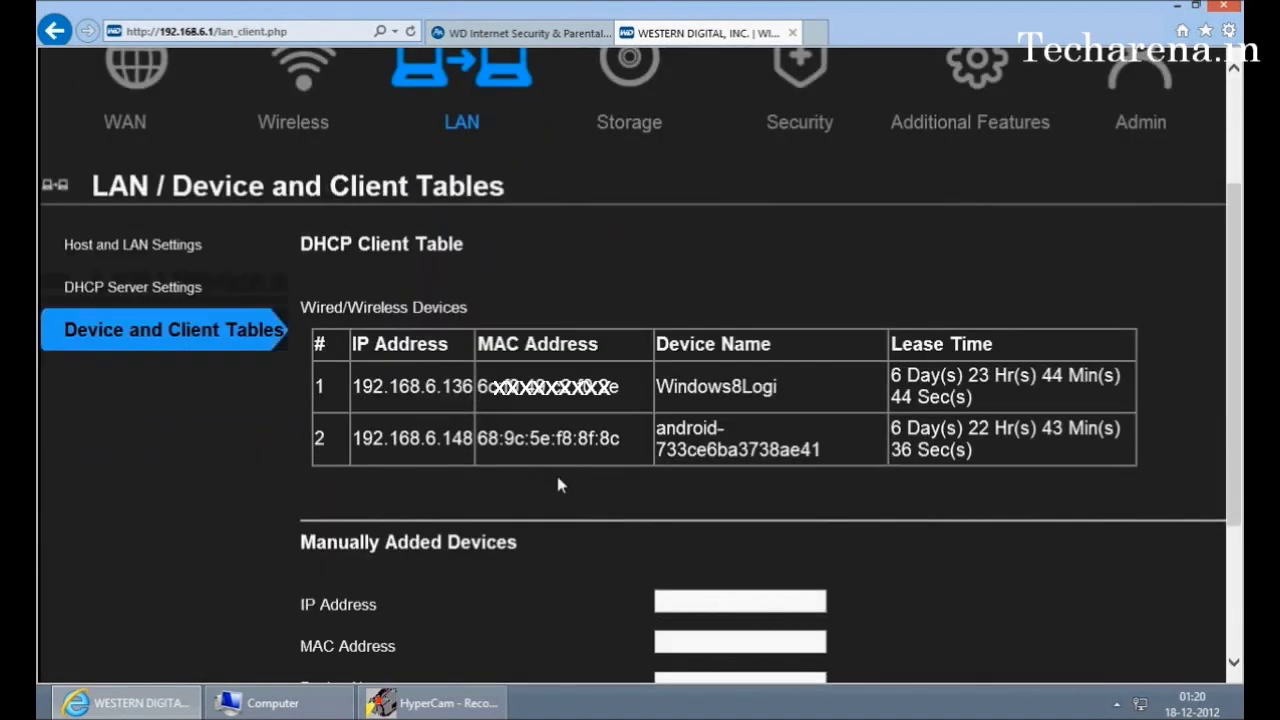
drag(357, 385, 472, 386)
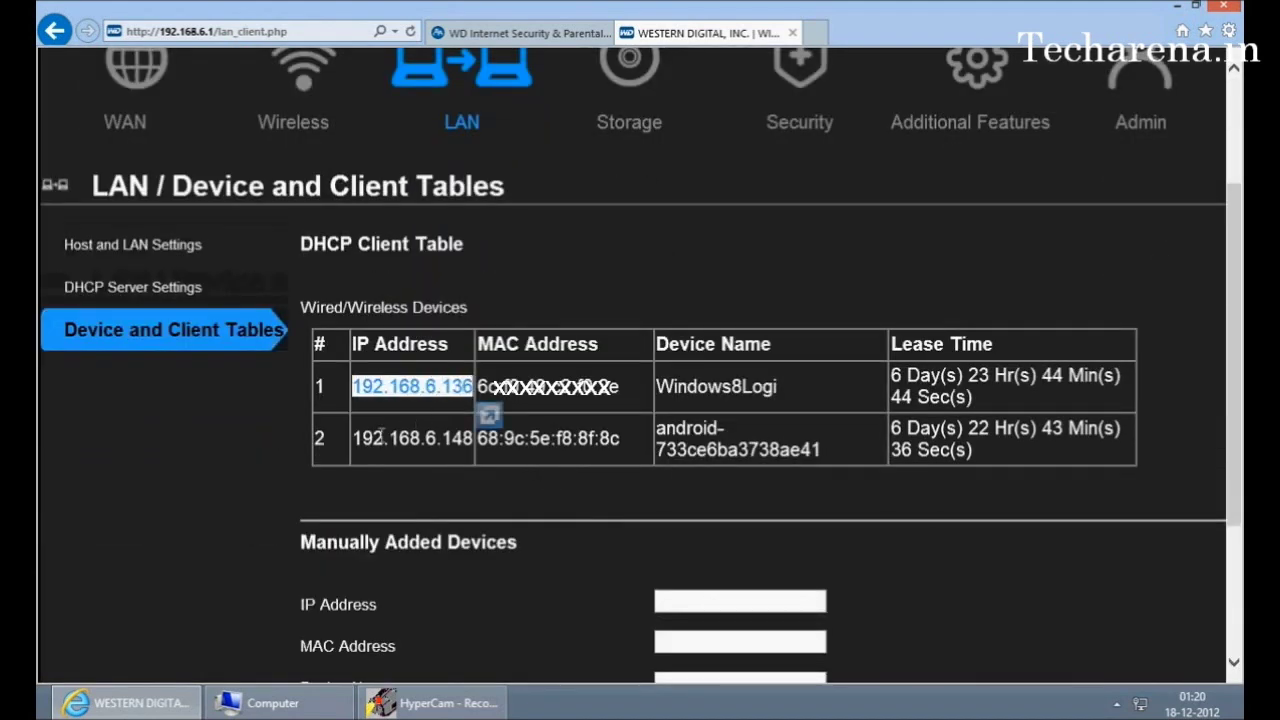
drag(354, 438, 446, 438)
drag(478, 386, 776, 388)
drag(657, 430, 831, 457)
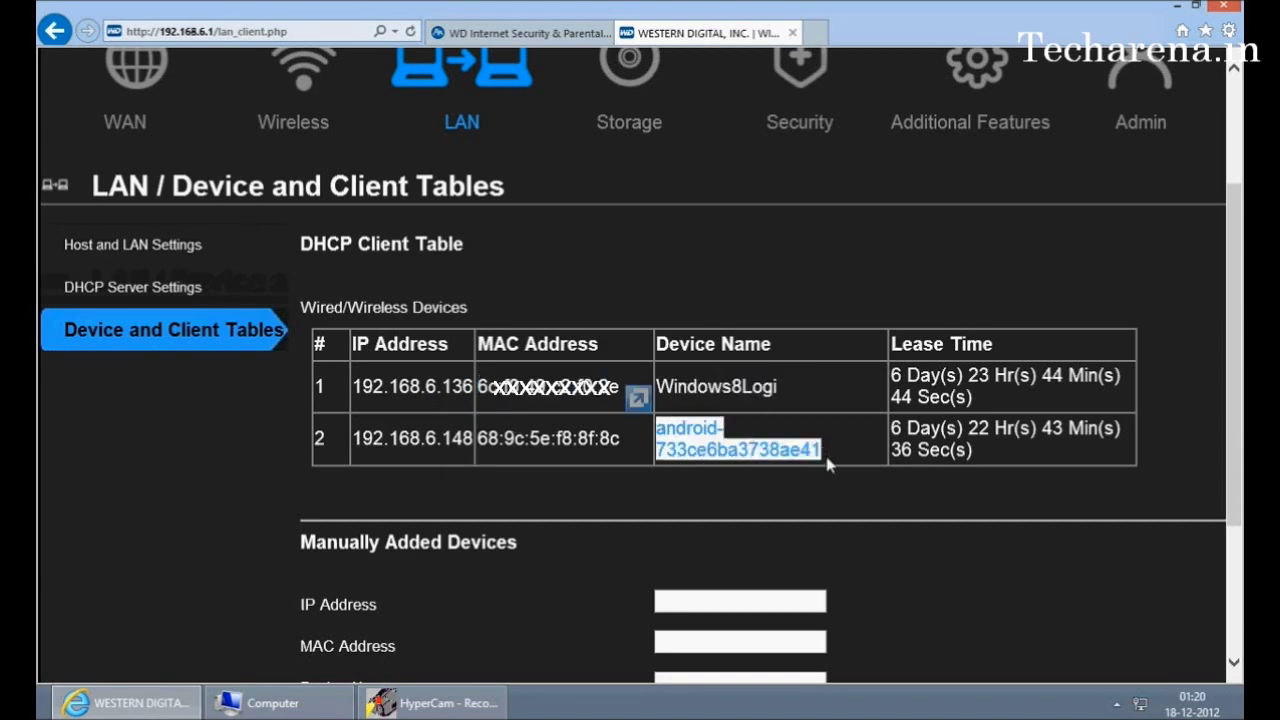
click(837, 466)
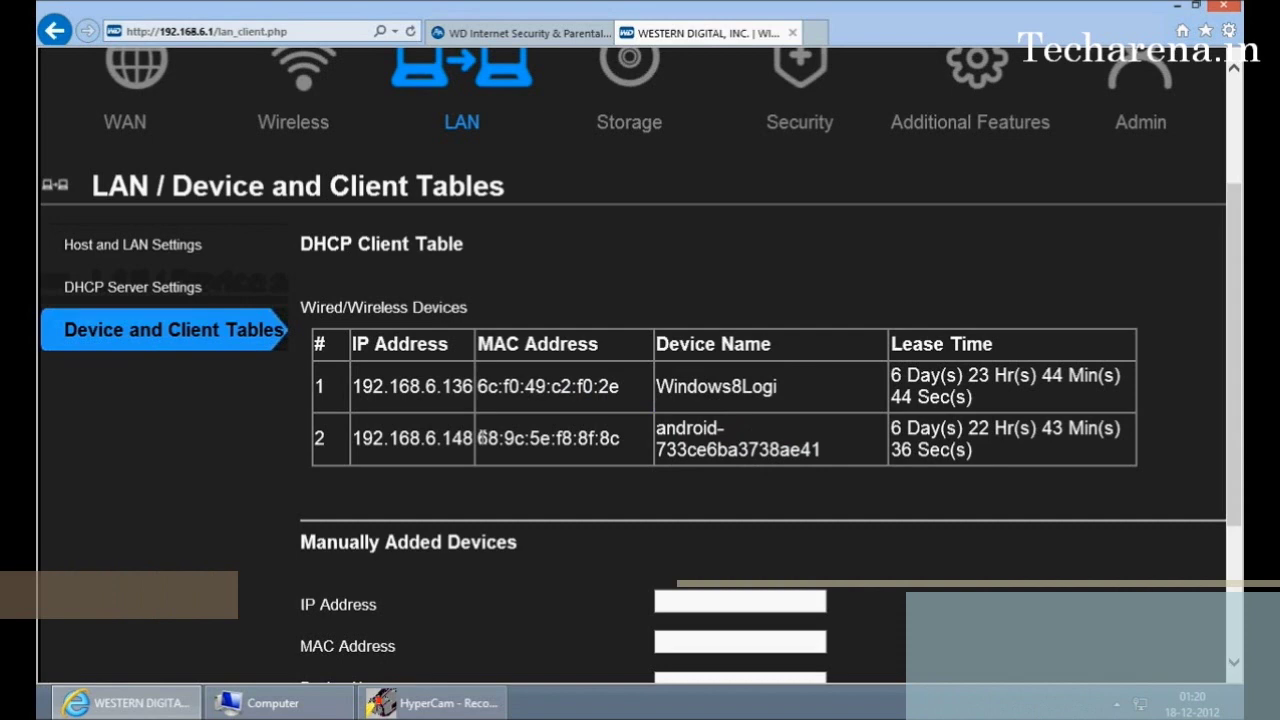
drag(478, 438, 622, 440)
- Scroll back up and go back to My Dashboard
scroll(720, 452, up, 2)
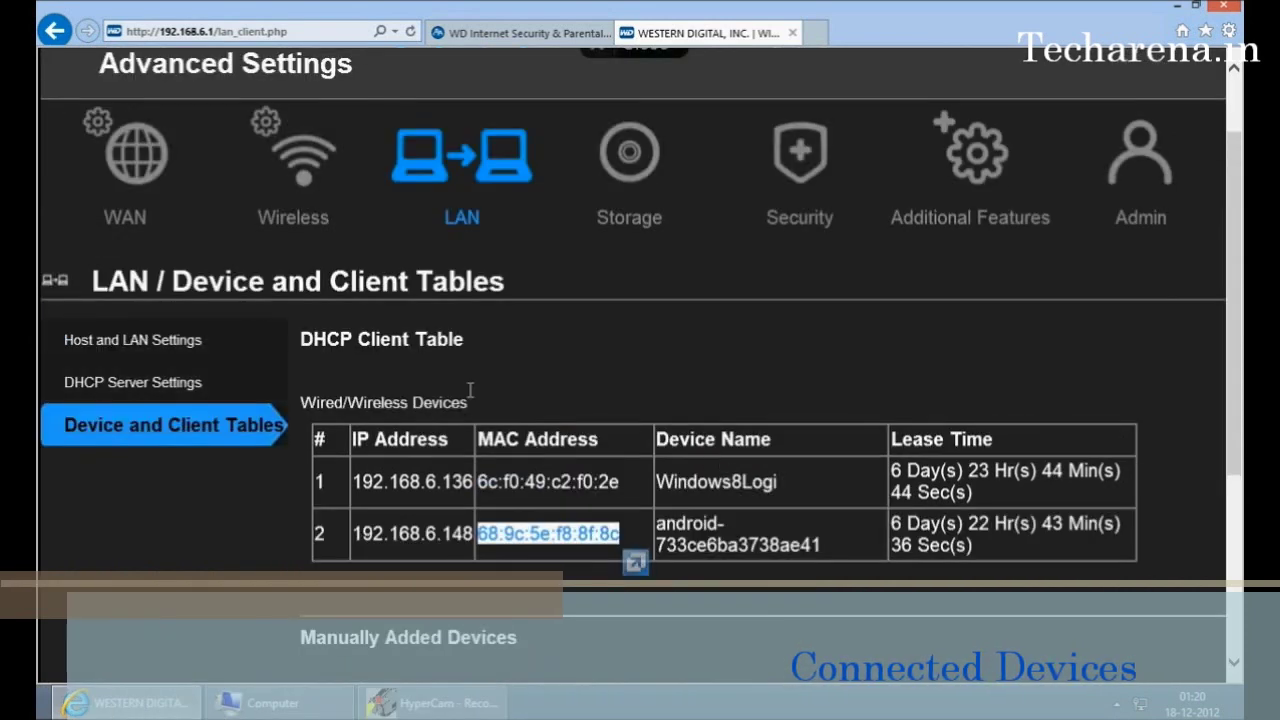
scroll(64, 119, up, 2)
key(alt+Left)
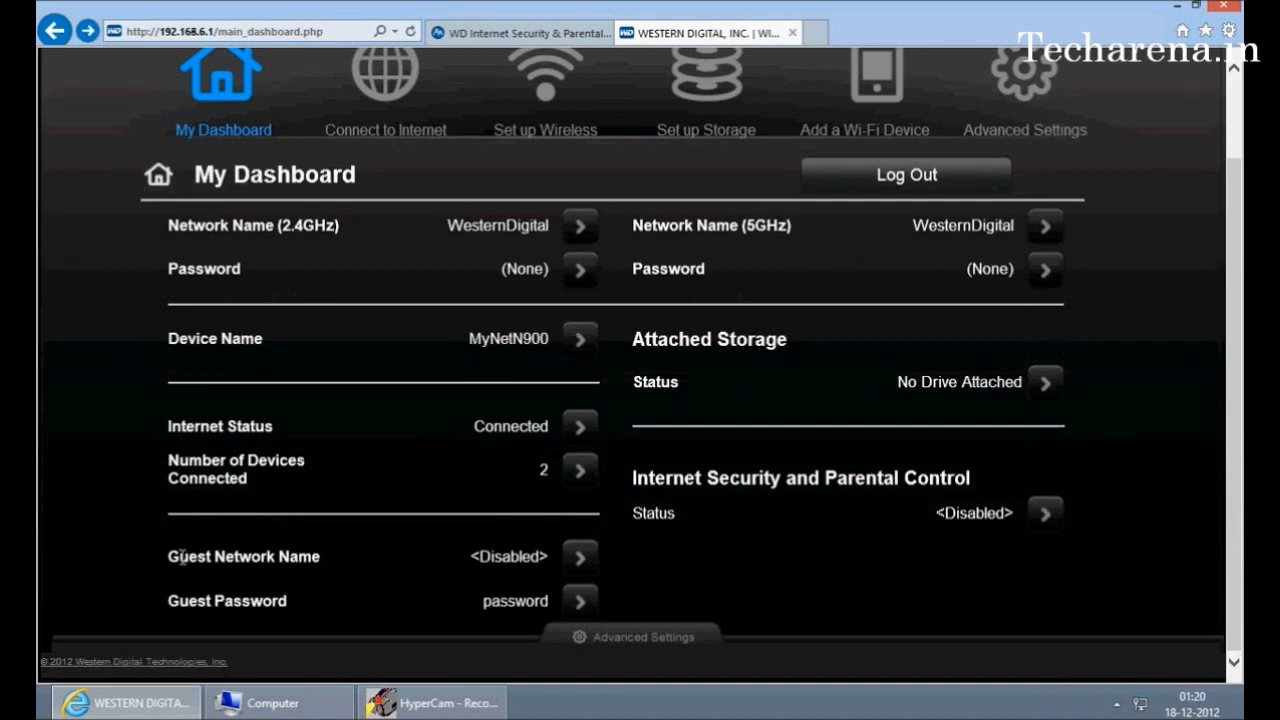
drag(168, 557, 300, 565)
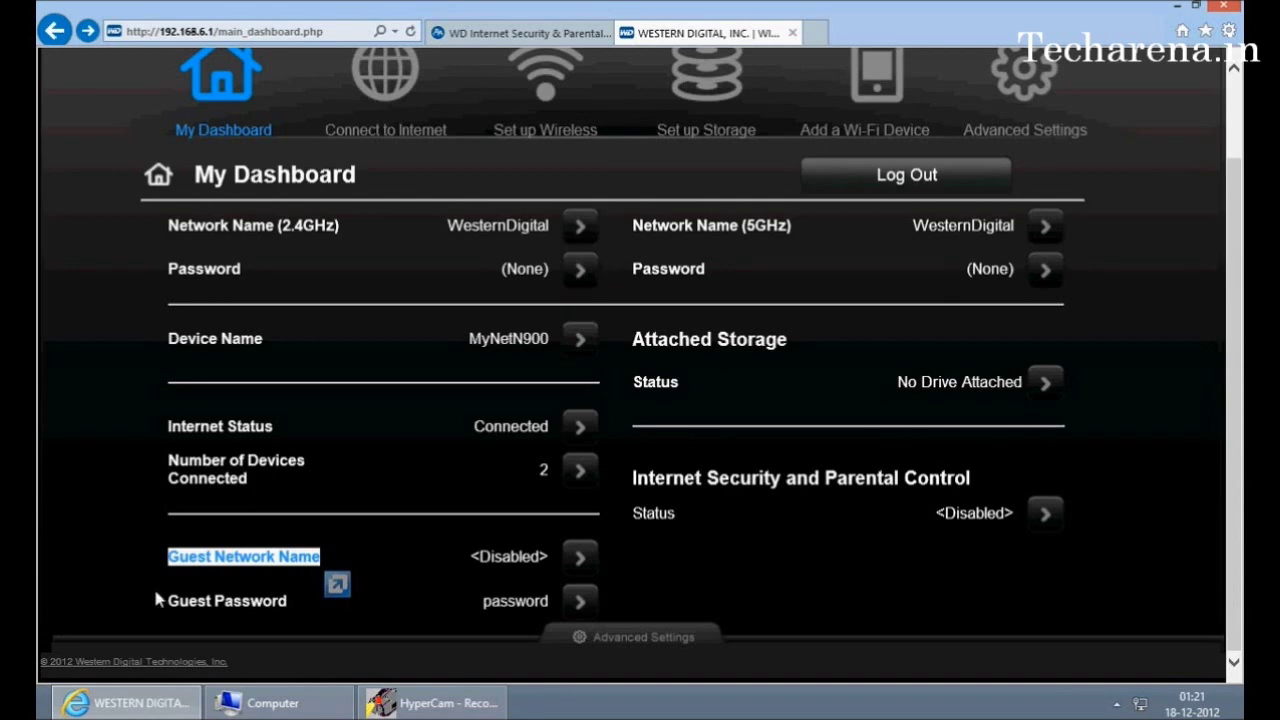
drag(150, 560, 541, 560)
click(255, 574)
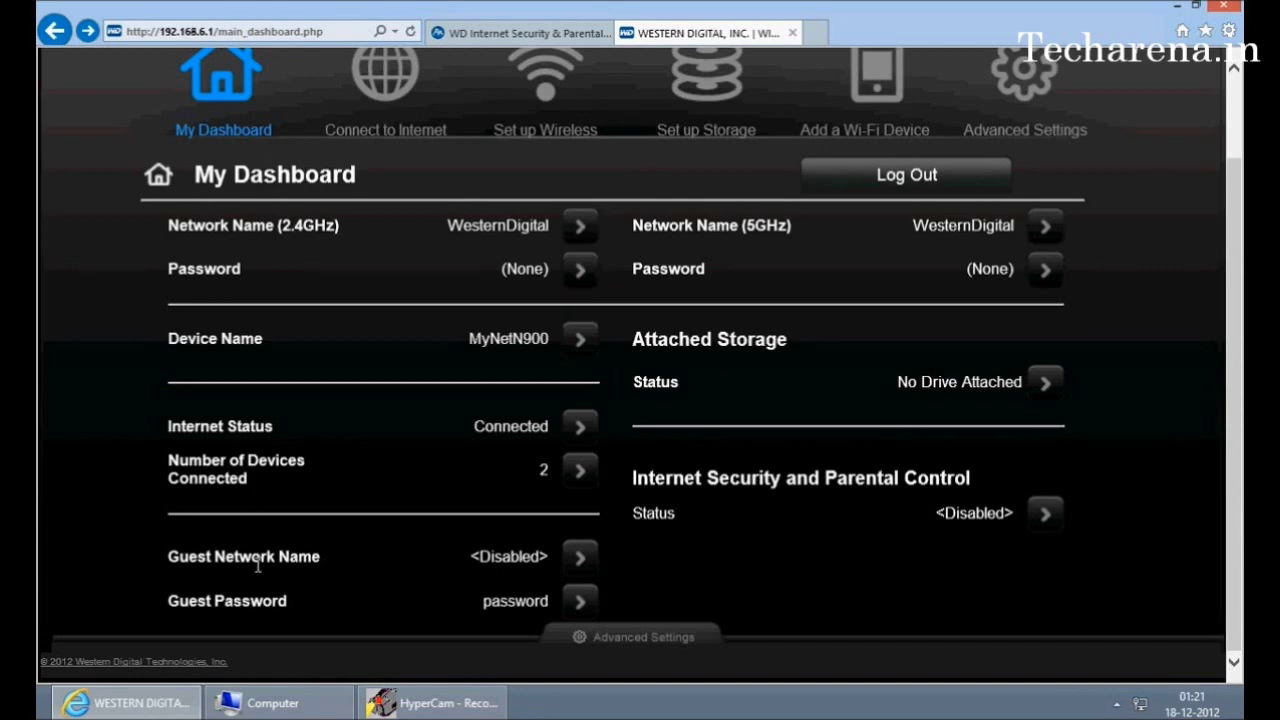
drag(168, 563, 414, 550)
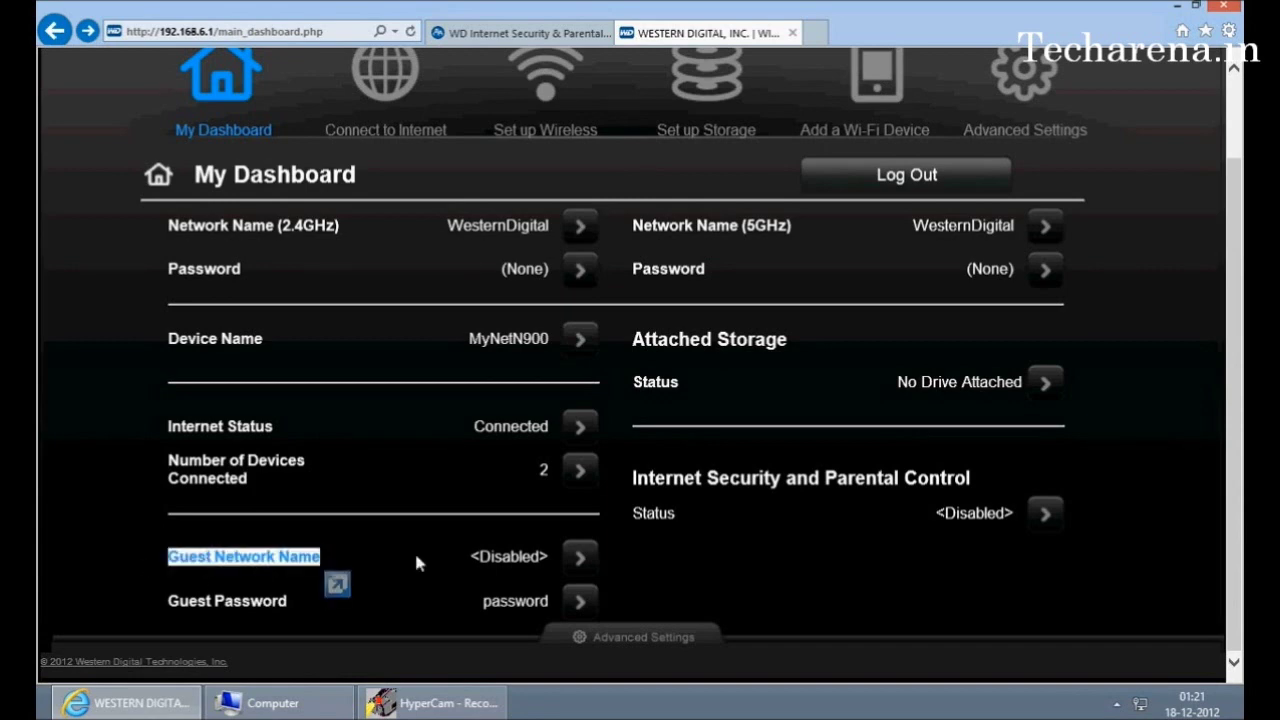
click(234, 568)
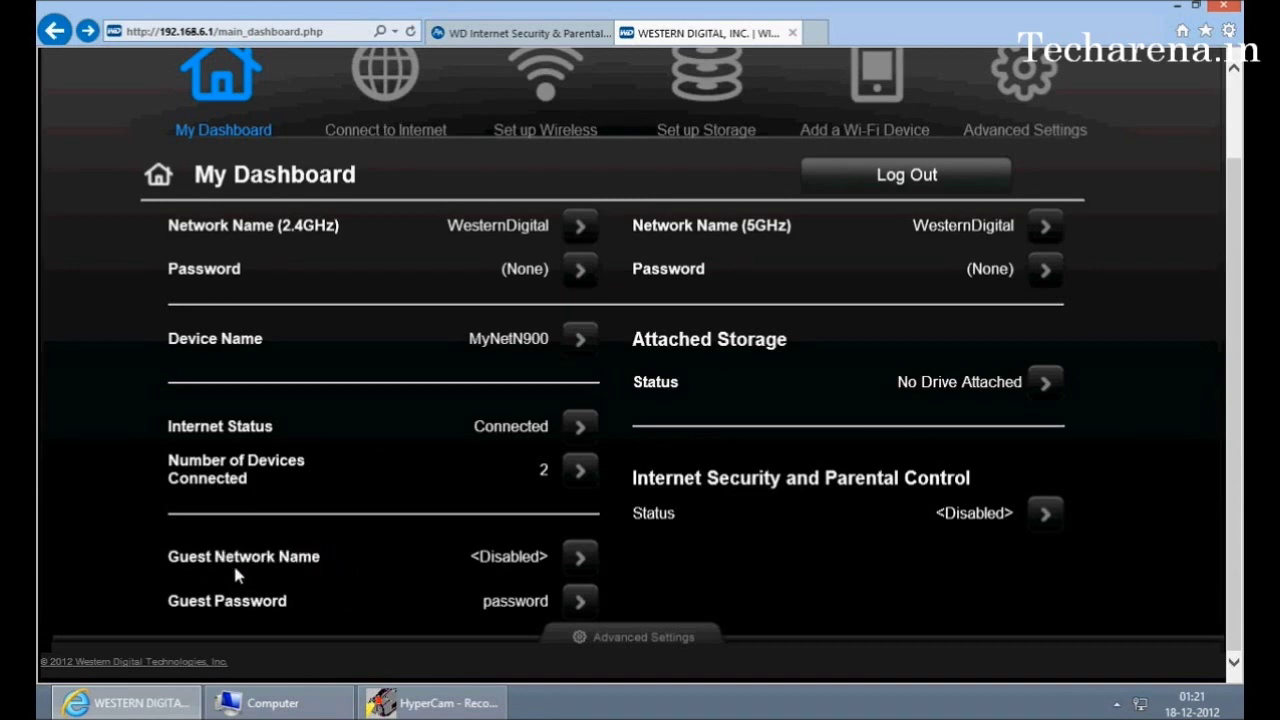
double_click(232, 557)
triple_click(230, 557)
click(152, 566)
drag(153, 564, 390, 570)
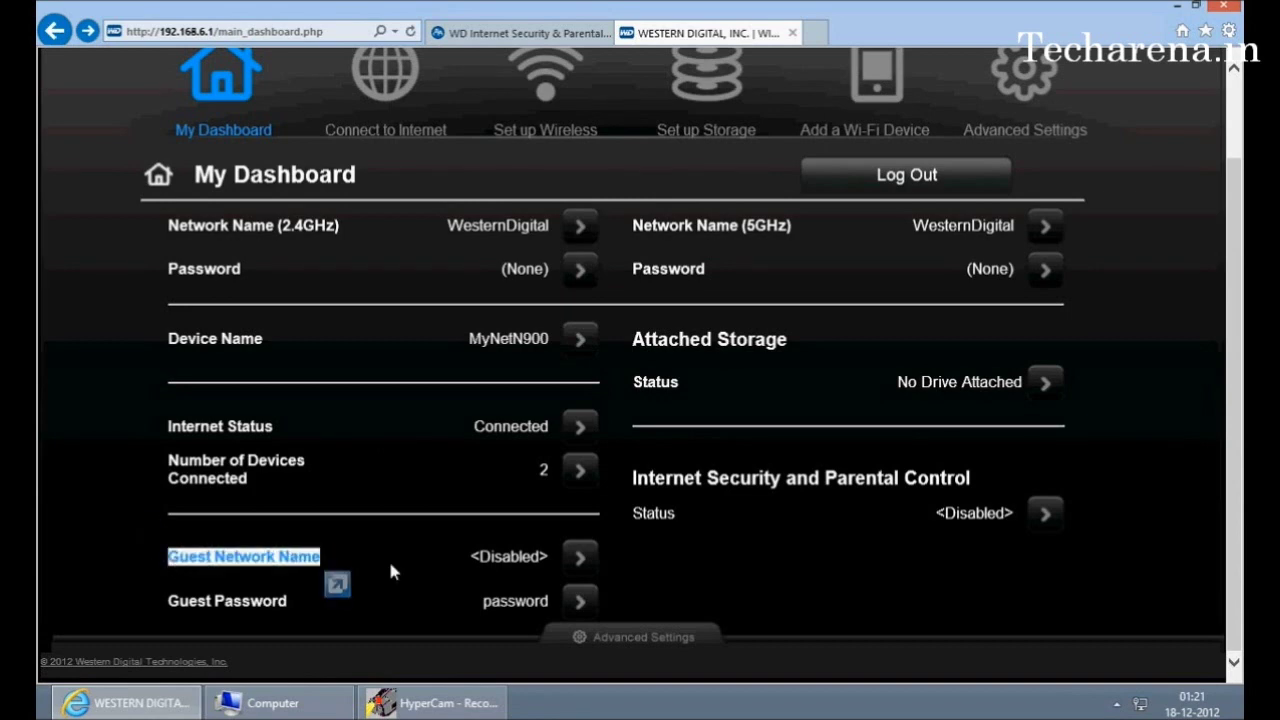
scroll(393, 570, up, 2)
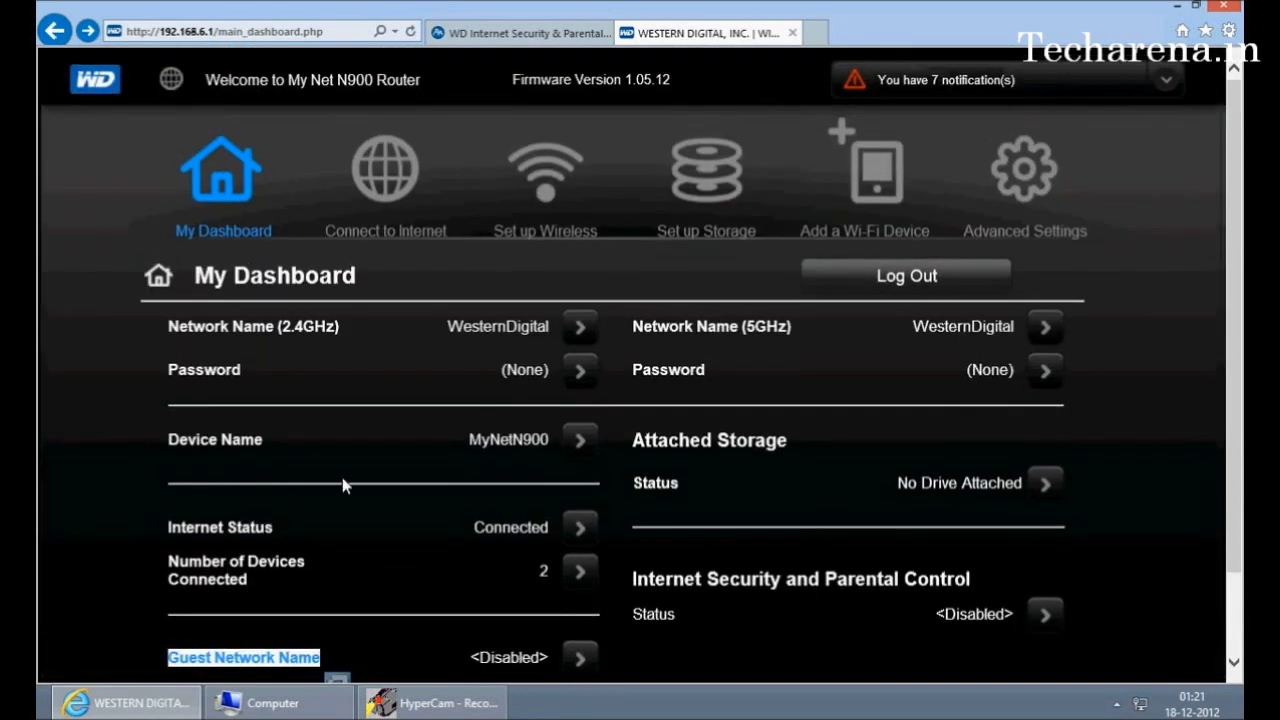
- Look over the Connect to Internet page
click(386, 205)
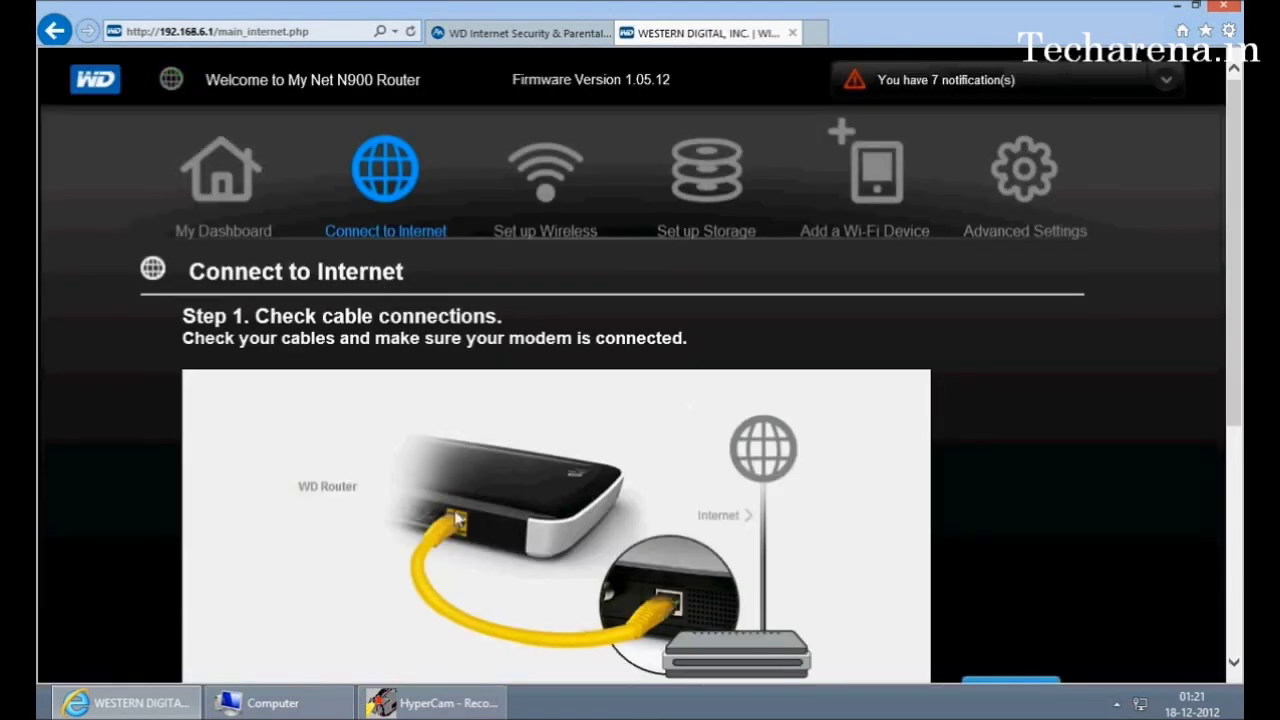
scroll(455, 518, down, 3)
scroll(998, 602, up, 3)
- Open Set up Wireless and inspect the 2.4GHz network name and password fields
click(566, 220)
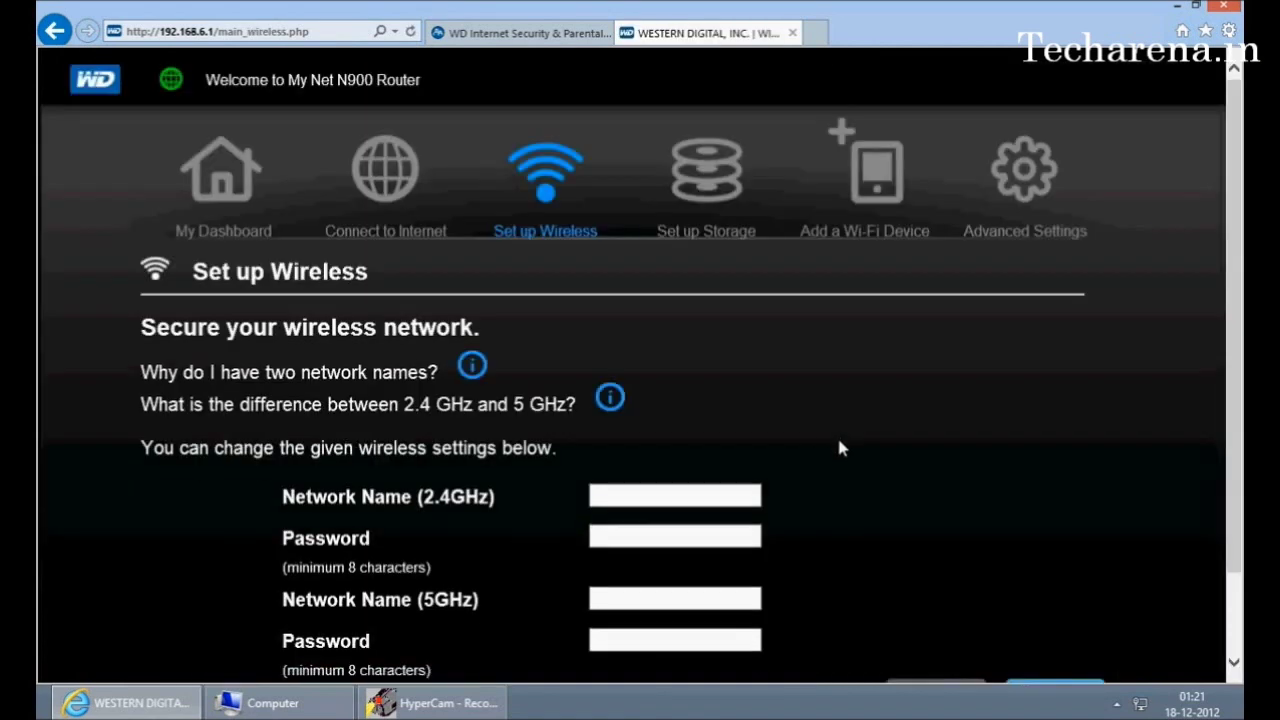
scroll(837, 446, down, 2)
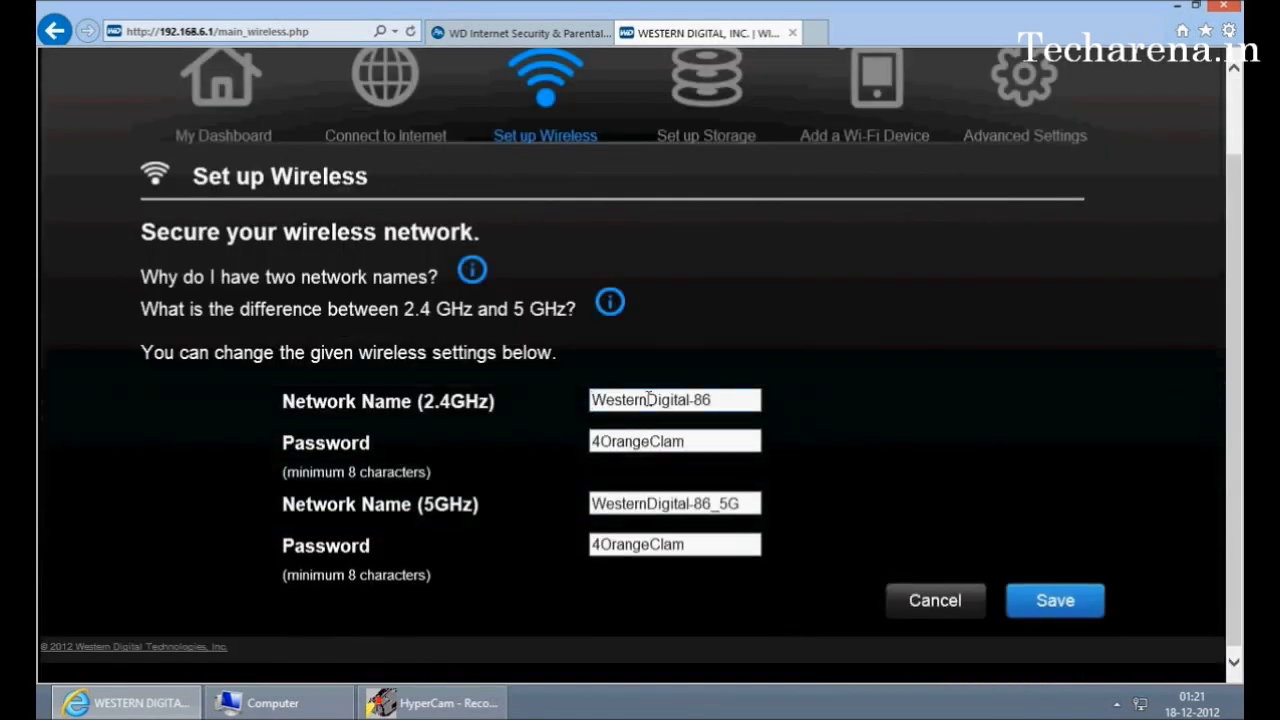
drag(343, 413, 573, 396)
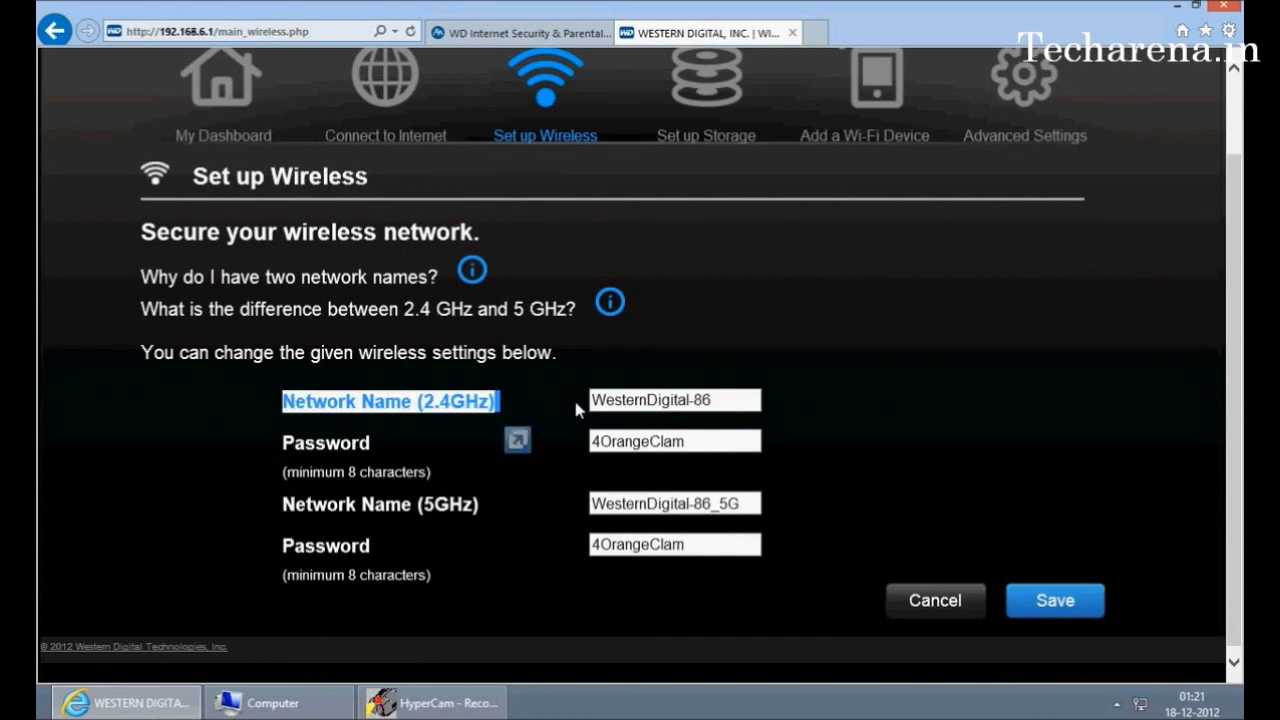
click(430, 401)
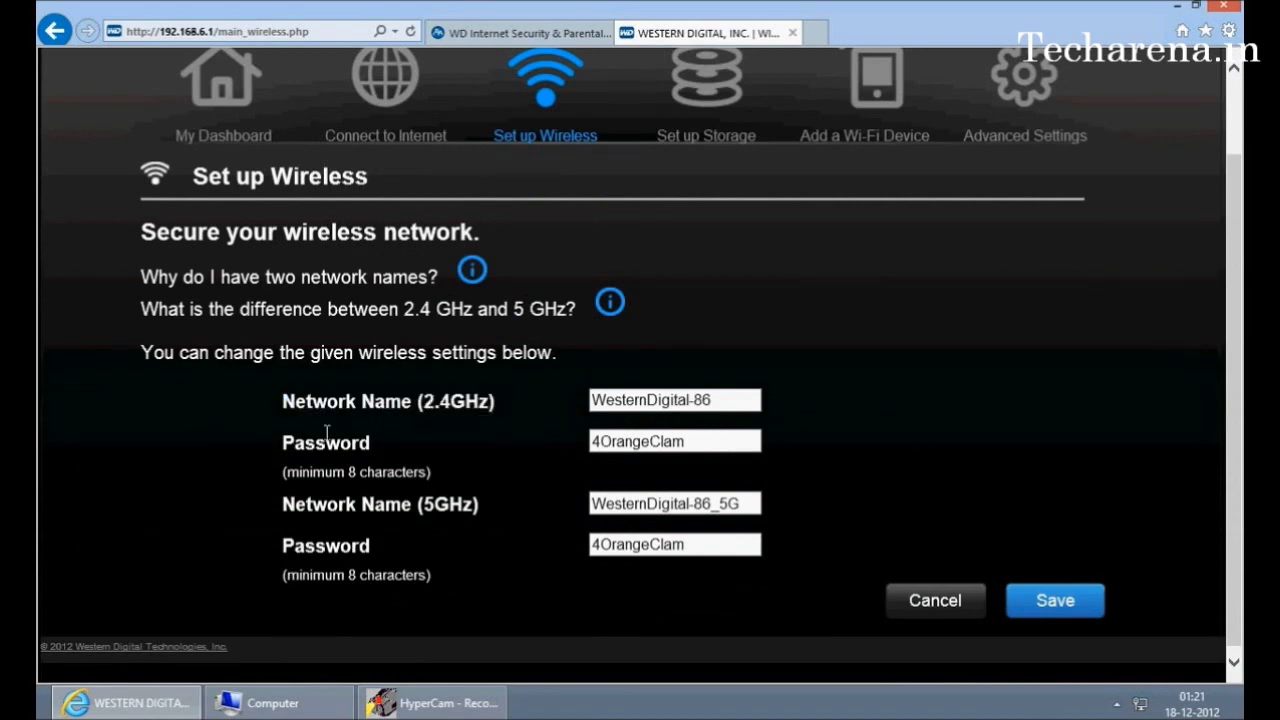
click(600, 400)
key(ctrl+a)
key(Tab)
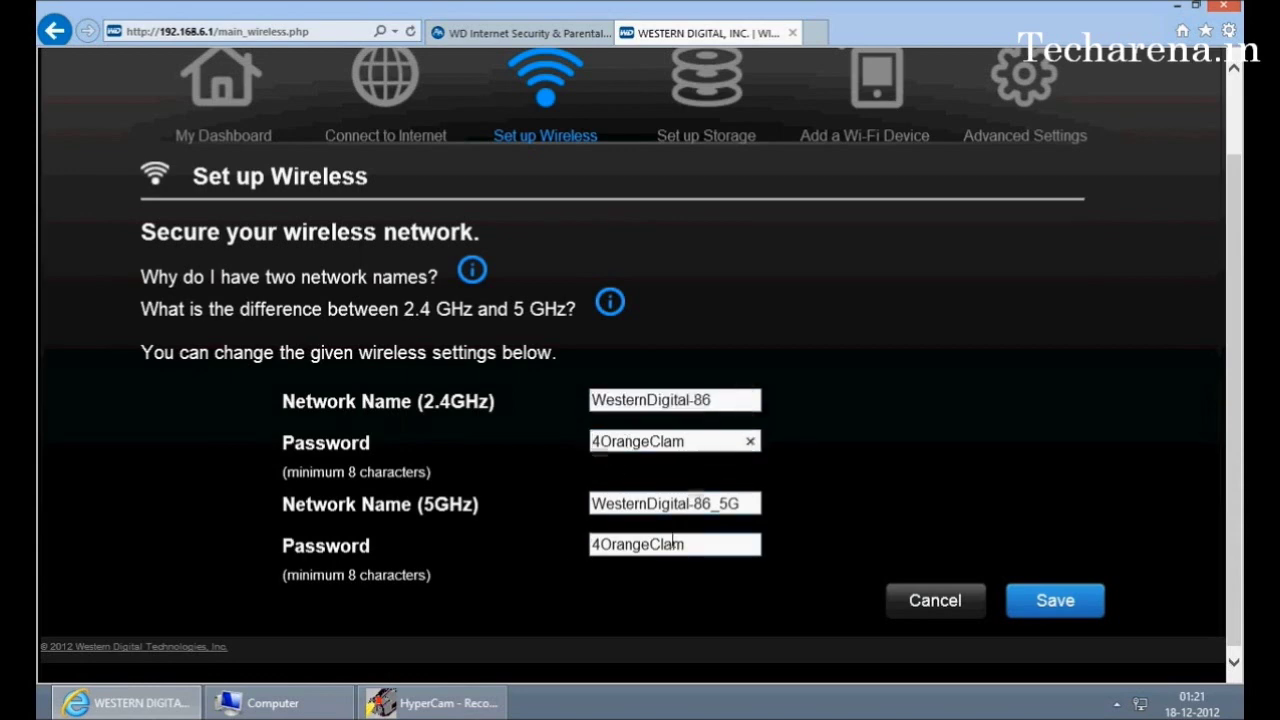
- Point out the 2.4 GHz versus 5 GHz question, then move to Set up Storage Step 1
scroll(667, 540, up, 1)
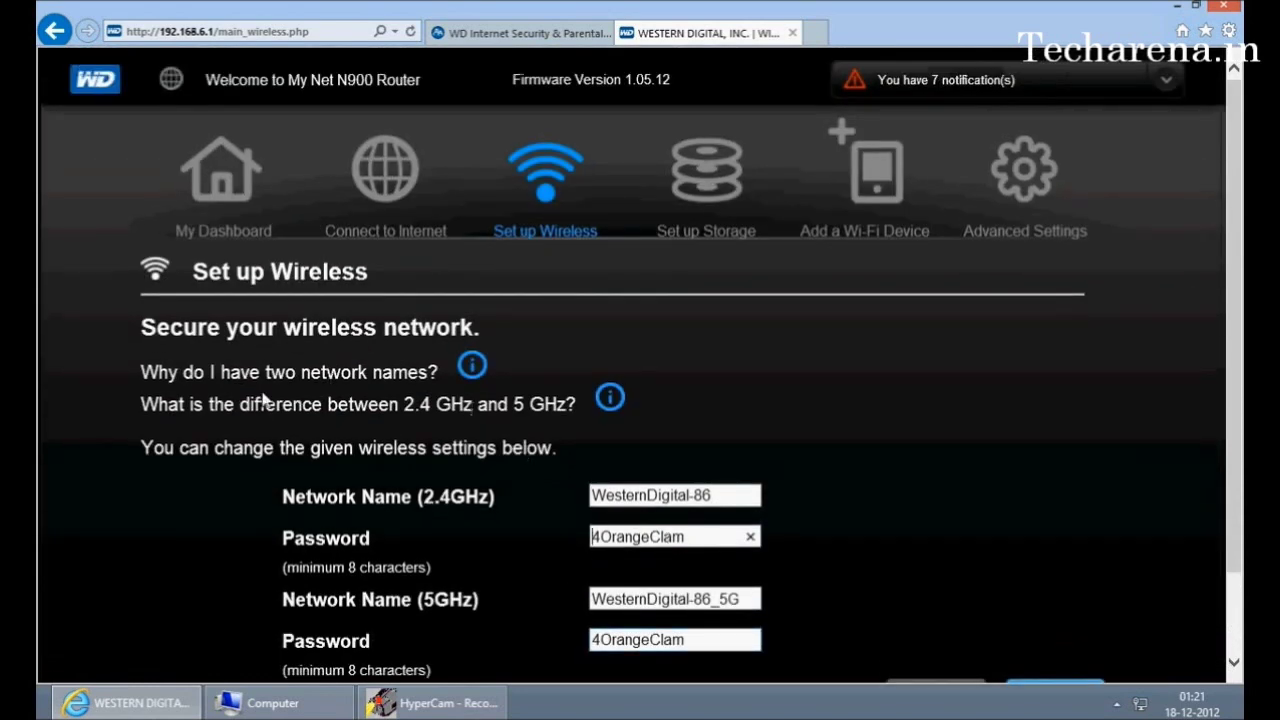
drag(142, 404, 592, 402)
click(571, 433)
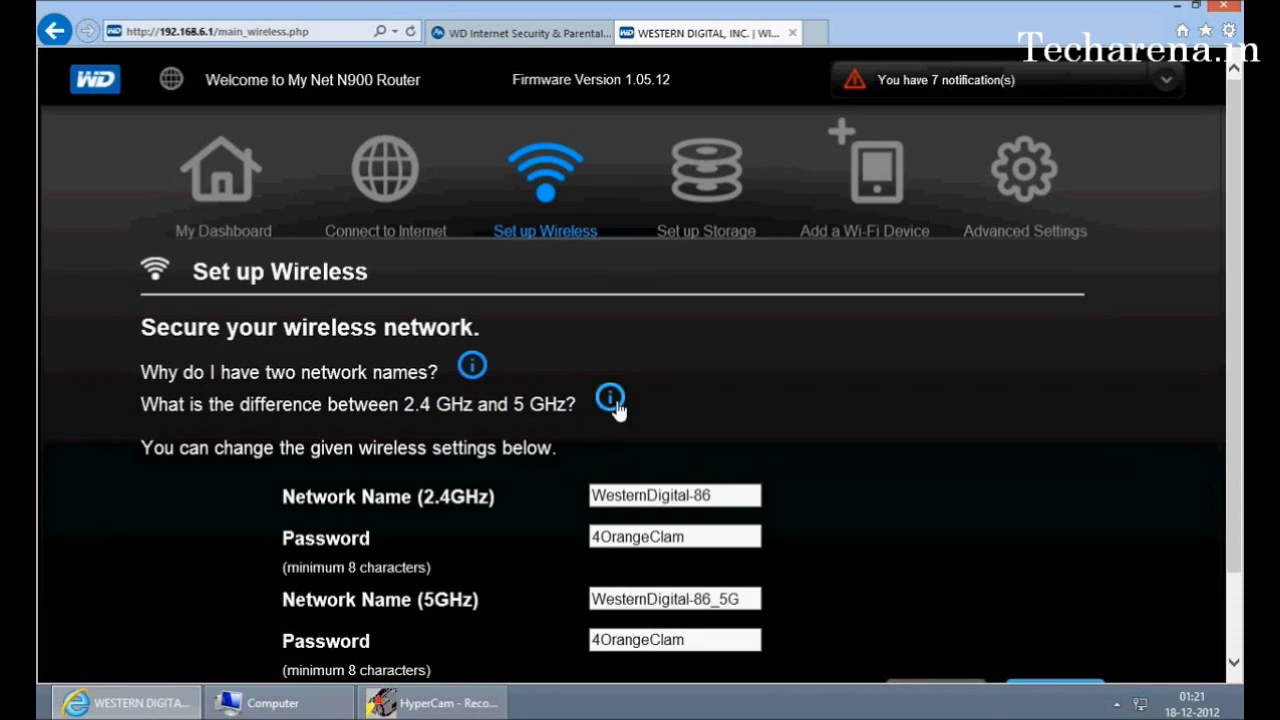
click(678, 229)
scroll(740, 390, down, 1)
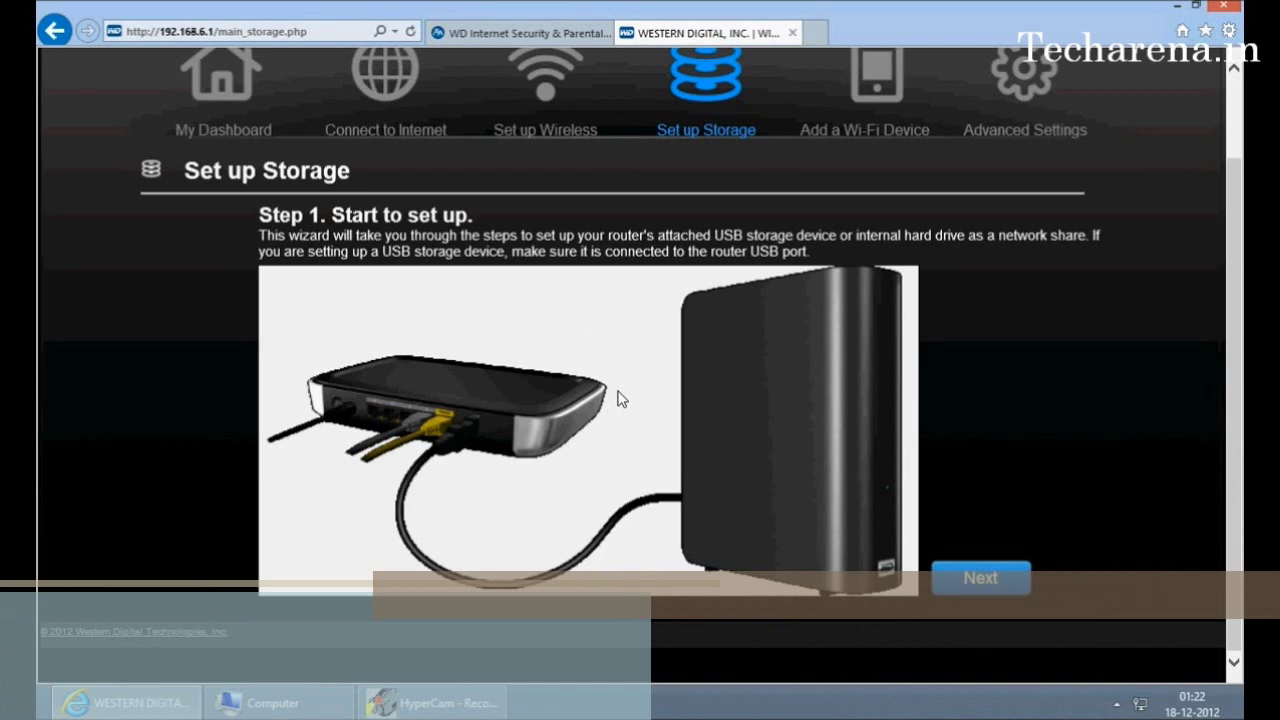
- Open the Add a Wi-Fi Device page, then highlight the router's IP in the address bar
scroll(620, 397, up, 2)
click(900, 215)
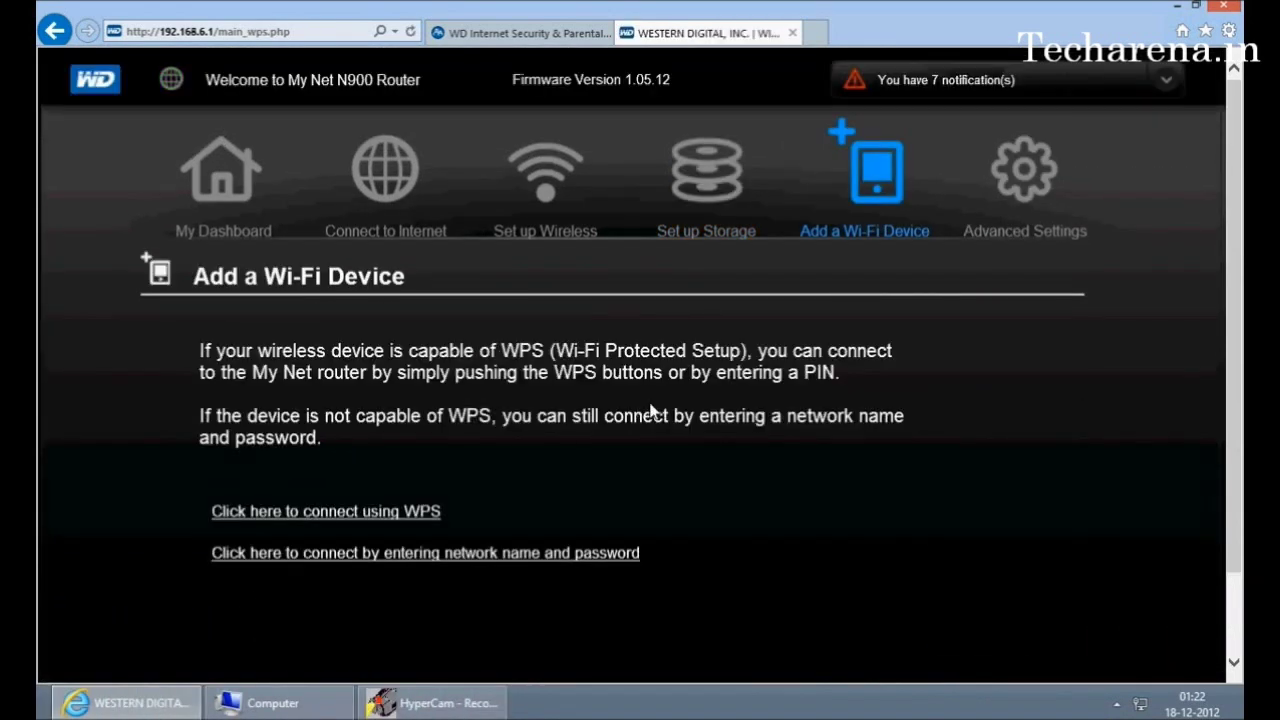
scroll(650, 405, down, 2)
scroll(708, 262, up, 2)
drag(800, 232, 934, 234)
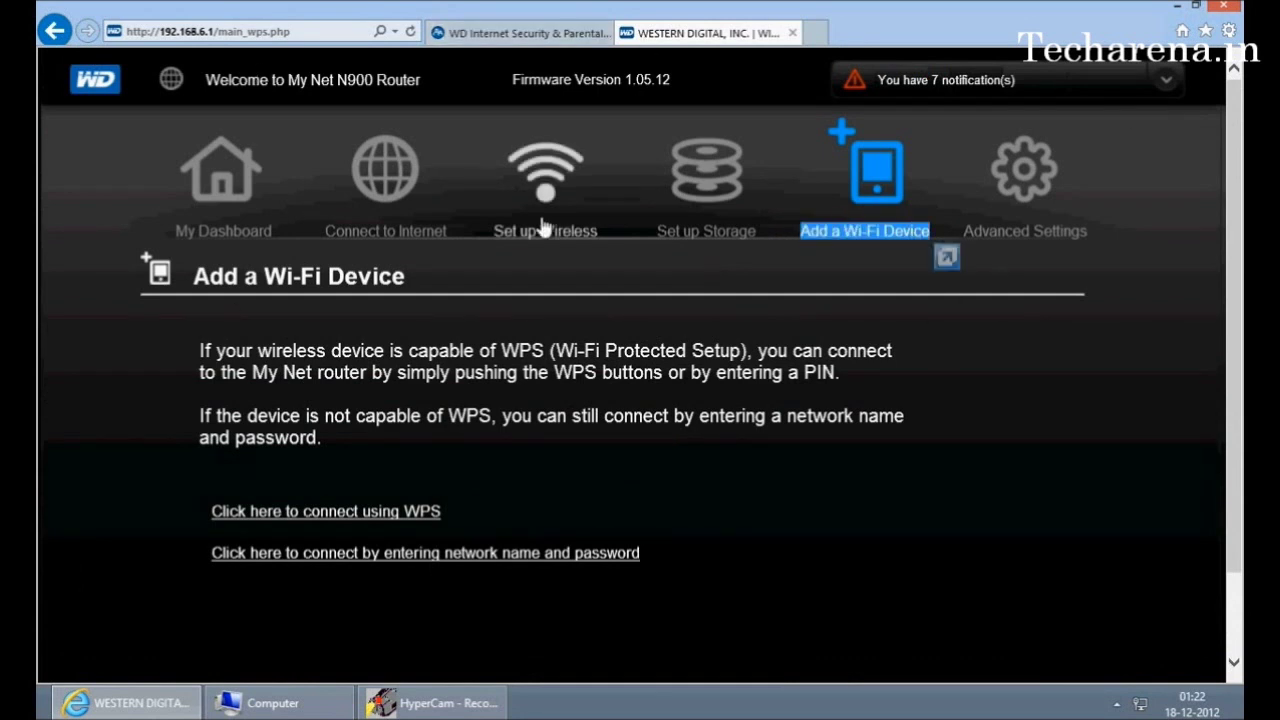
click(152, 33)
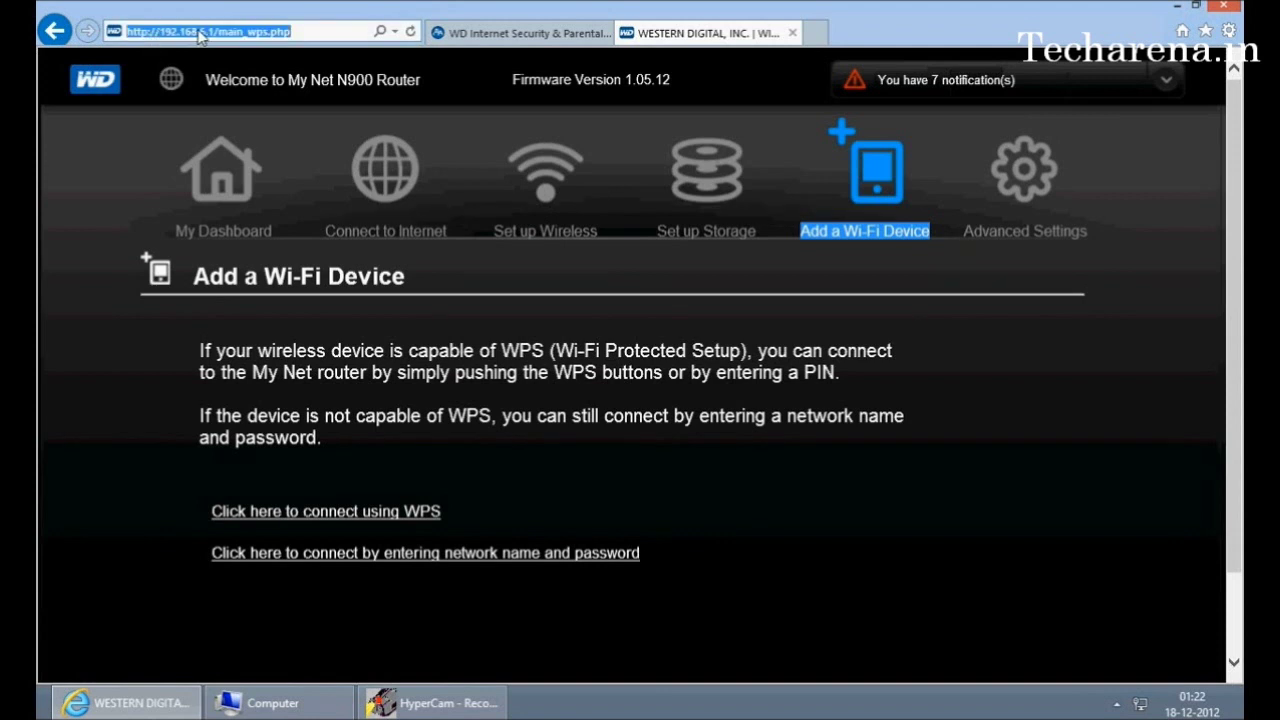
drag(160, 32, 216, 32)
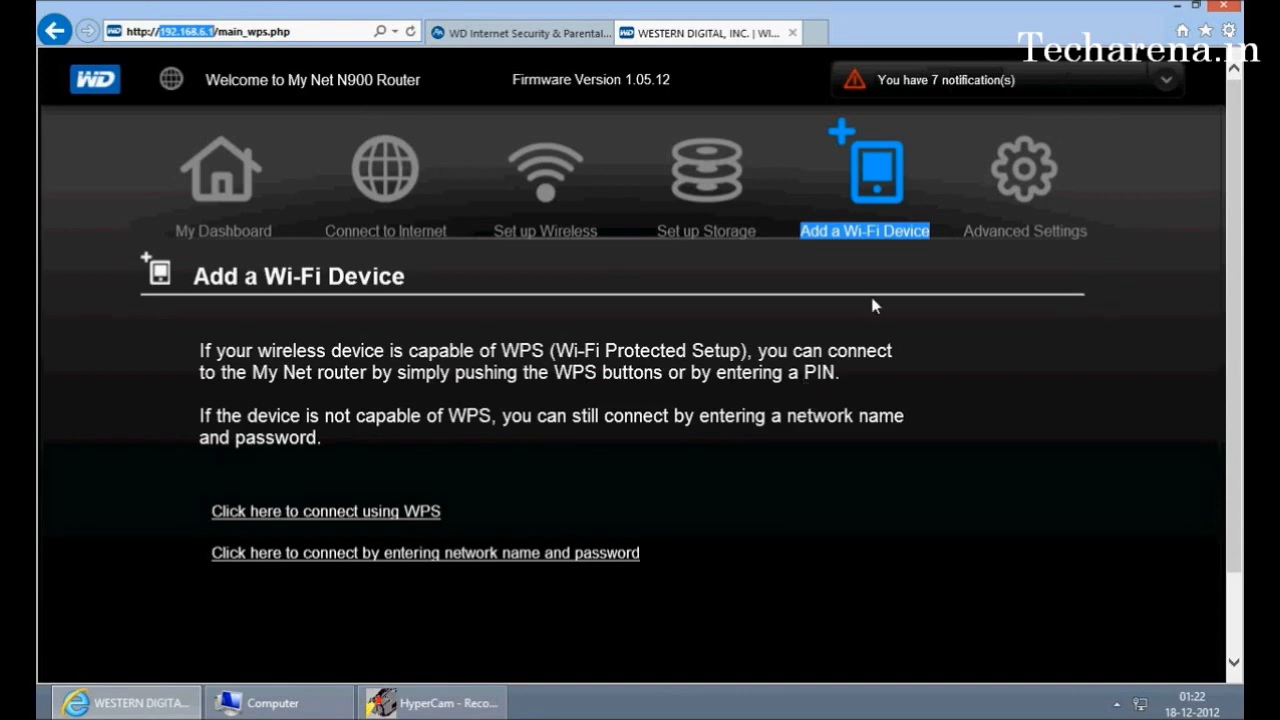
- Review WAN Internet Status: DHCP Client, WAN link connected, internet not connected, and the subnet mask
click(1023, 233)
scroll(1020, 372, down, 2)
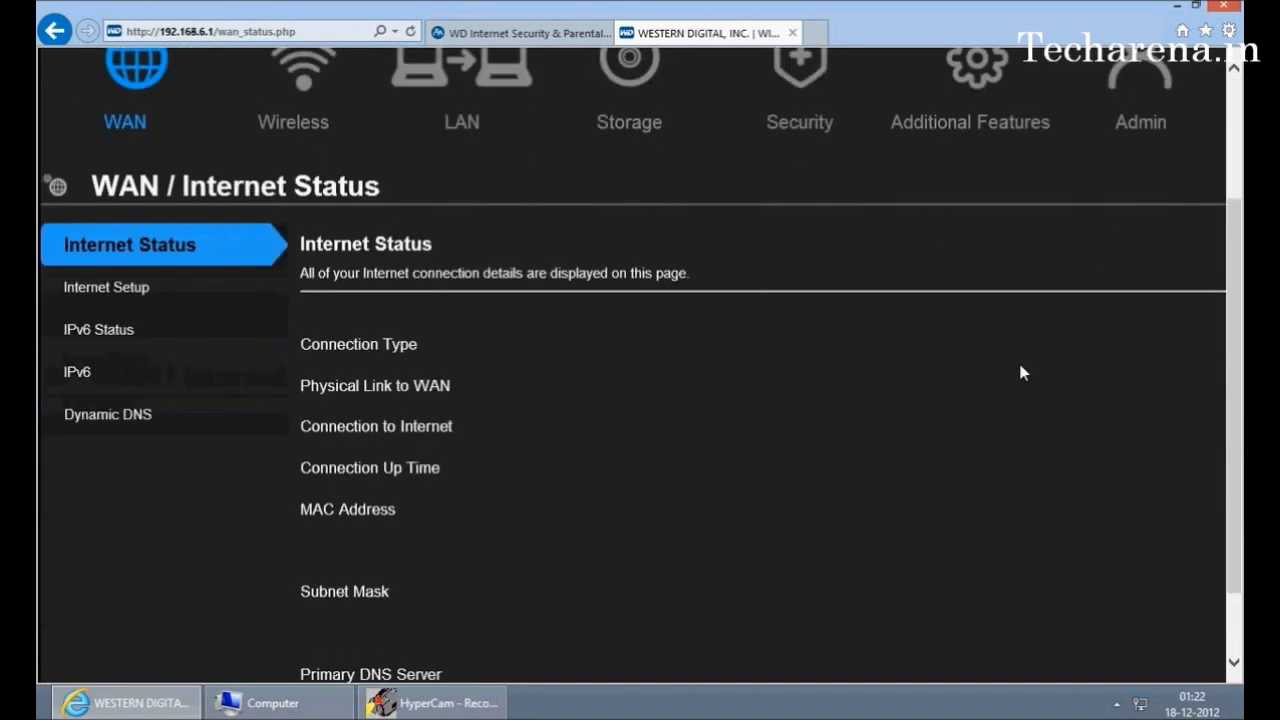
scroll(1020, 372, up, 2)
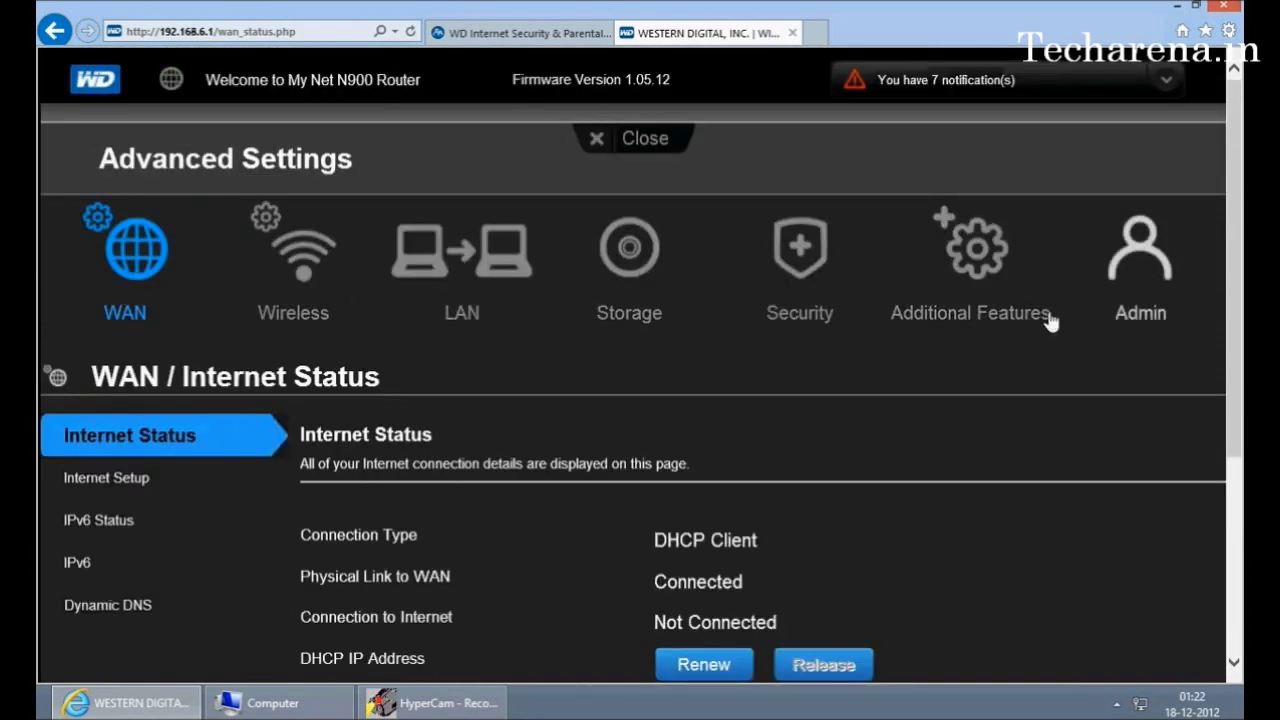
scroll(613, 341, down, 1)
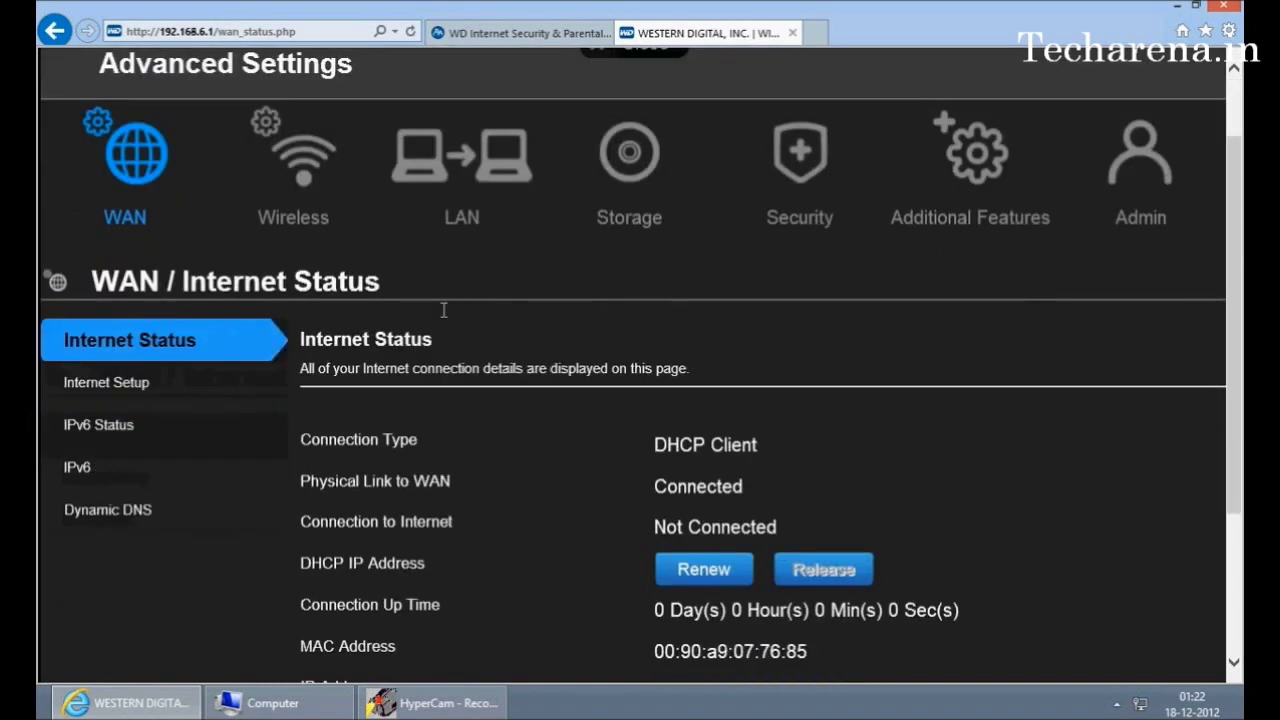
drag(105, 217, 70, 248)
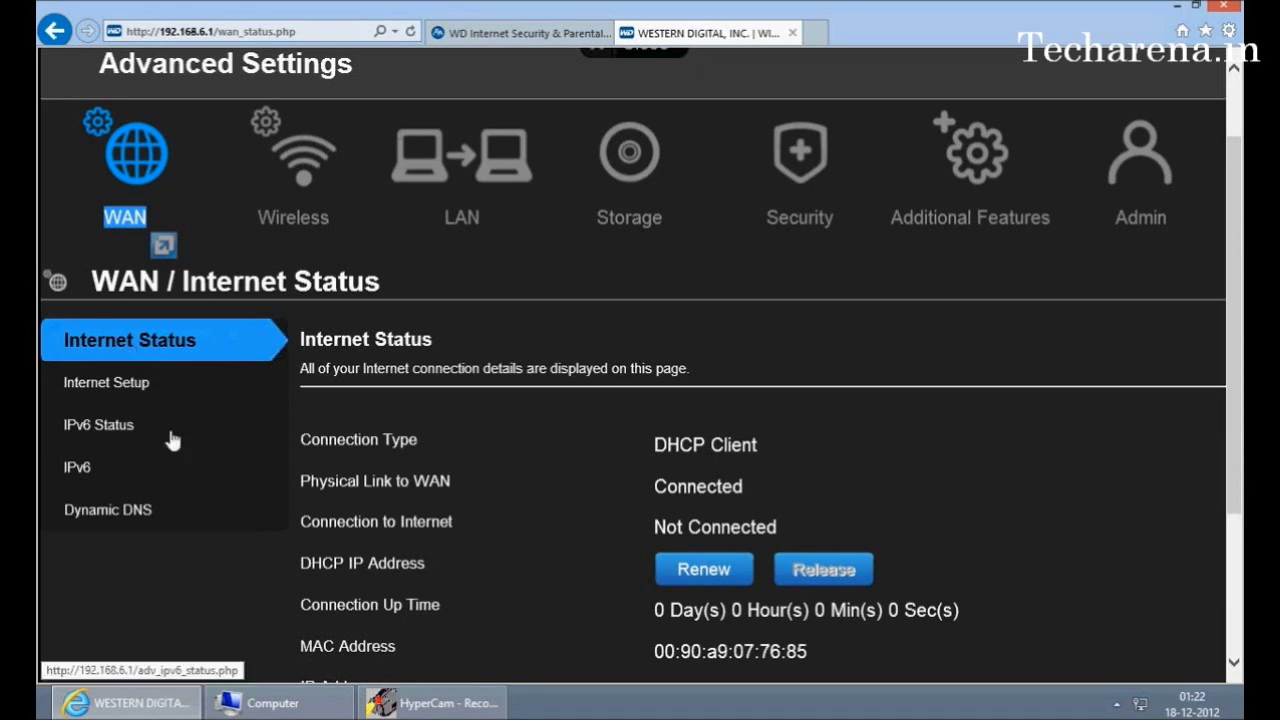
scroll(168, 425, down, 1)
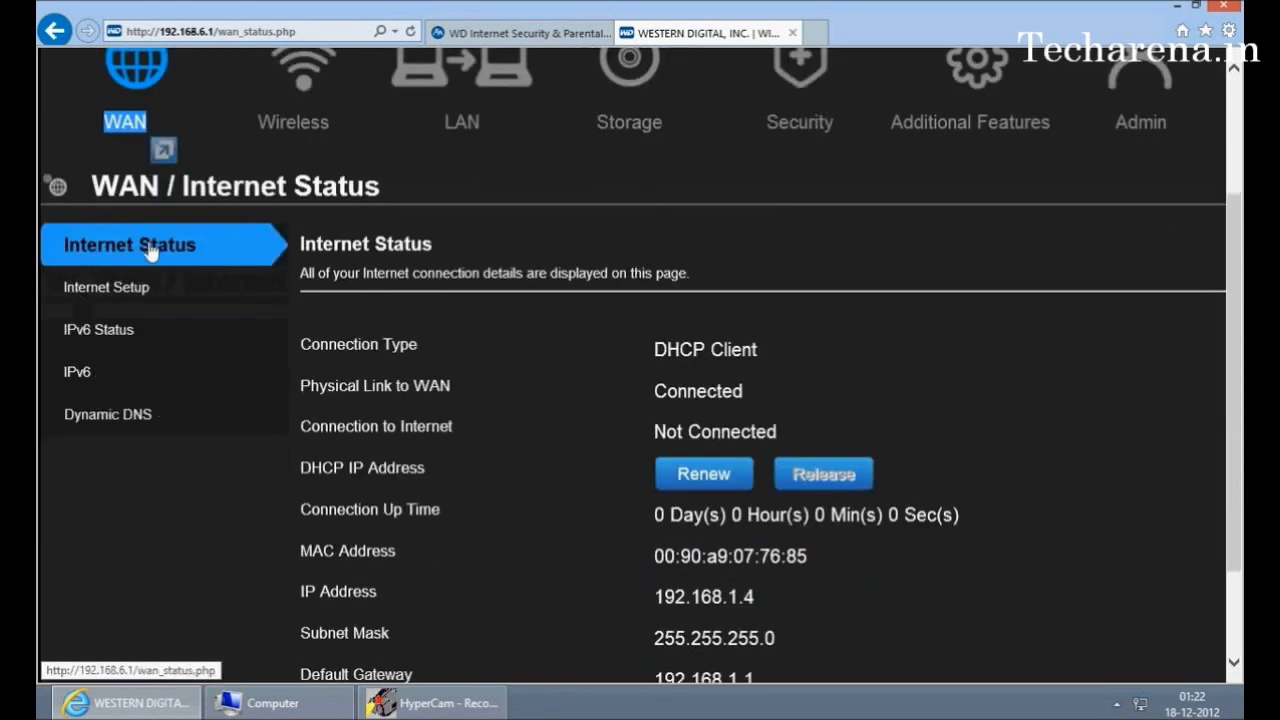
scroll(749, 415, up, 2)
scroll(724, 400, down, 3)
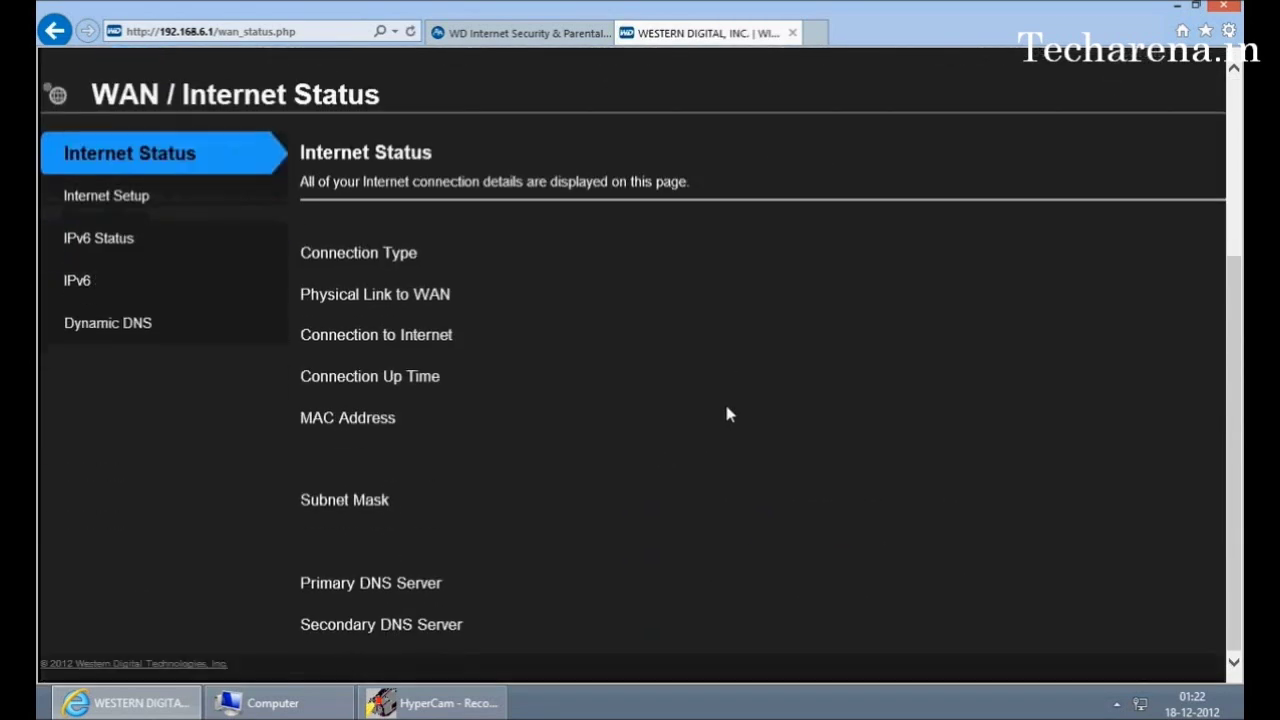
scroll(706, 300, down, 1)
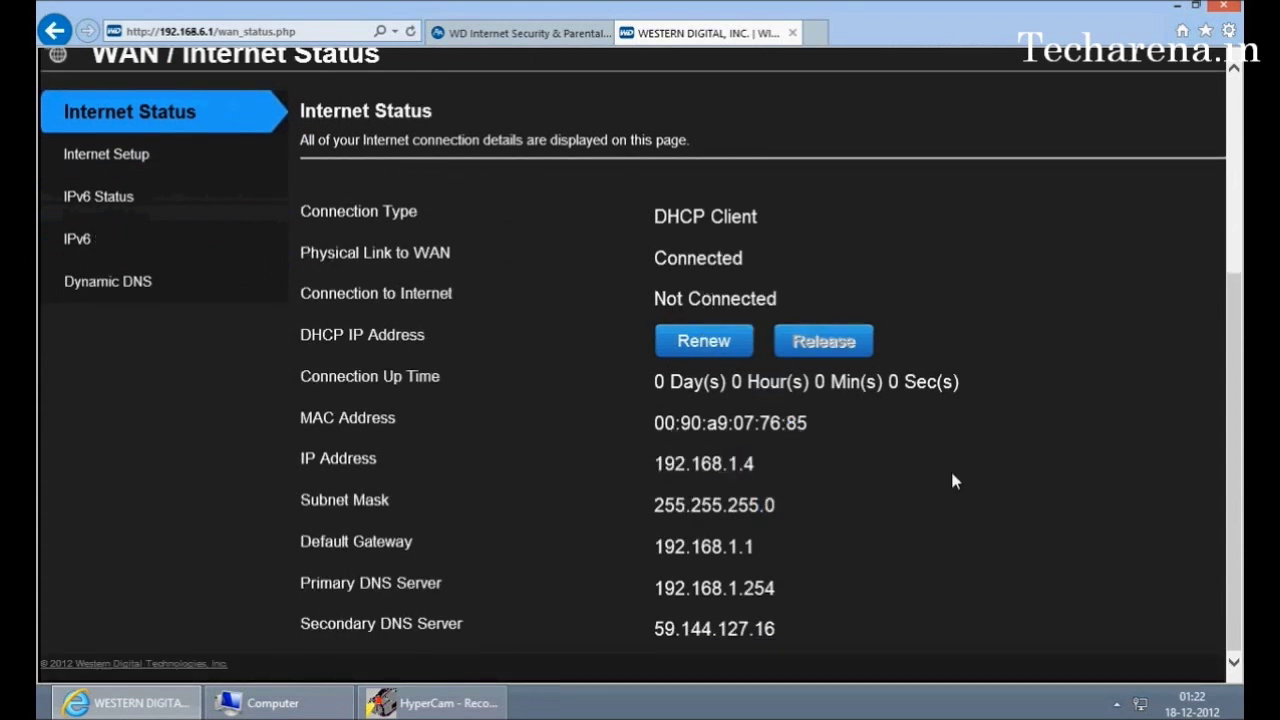
drag(652, 505, 741, 508)
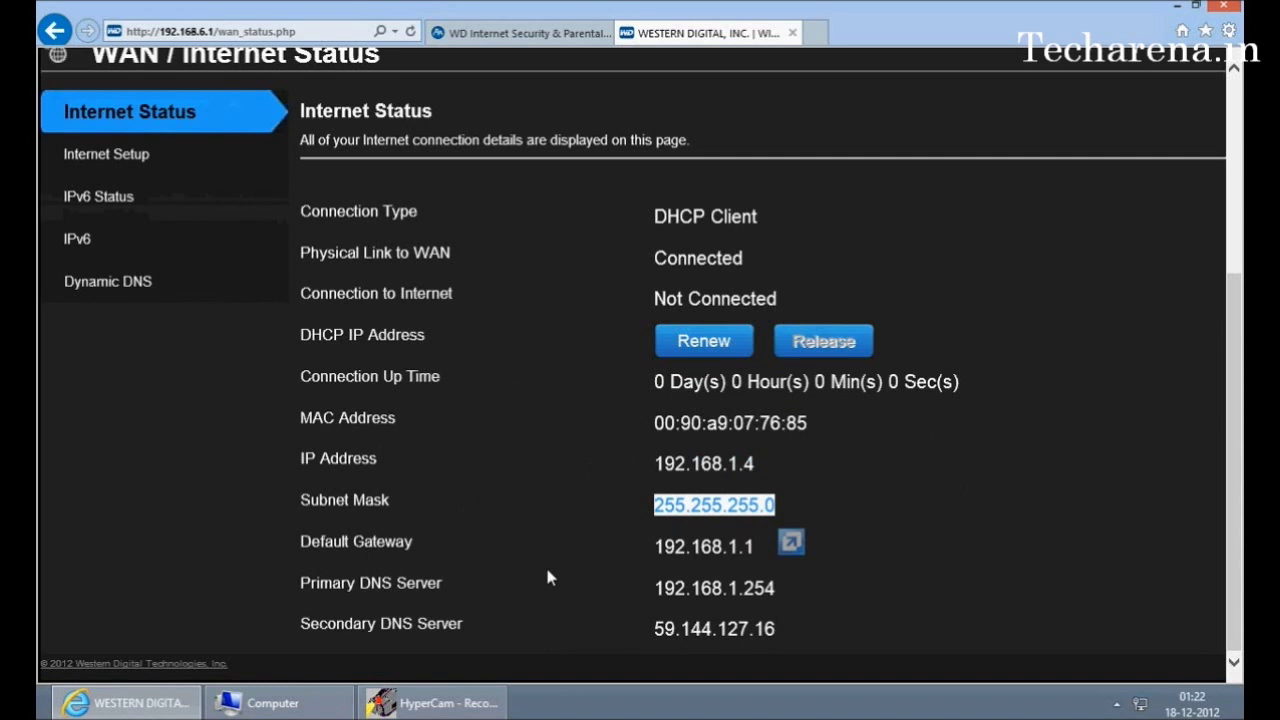
scroll(546, 560, up, 5)
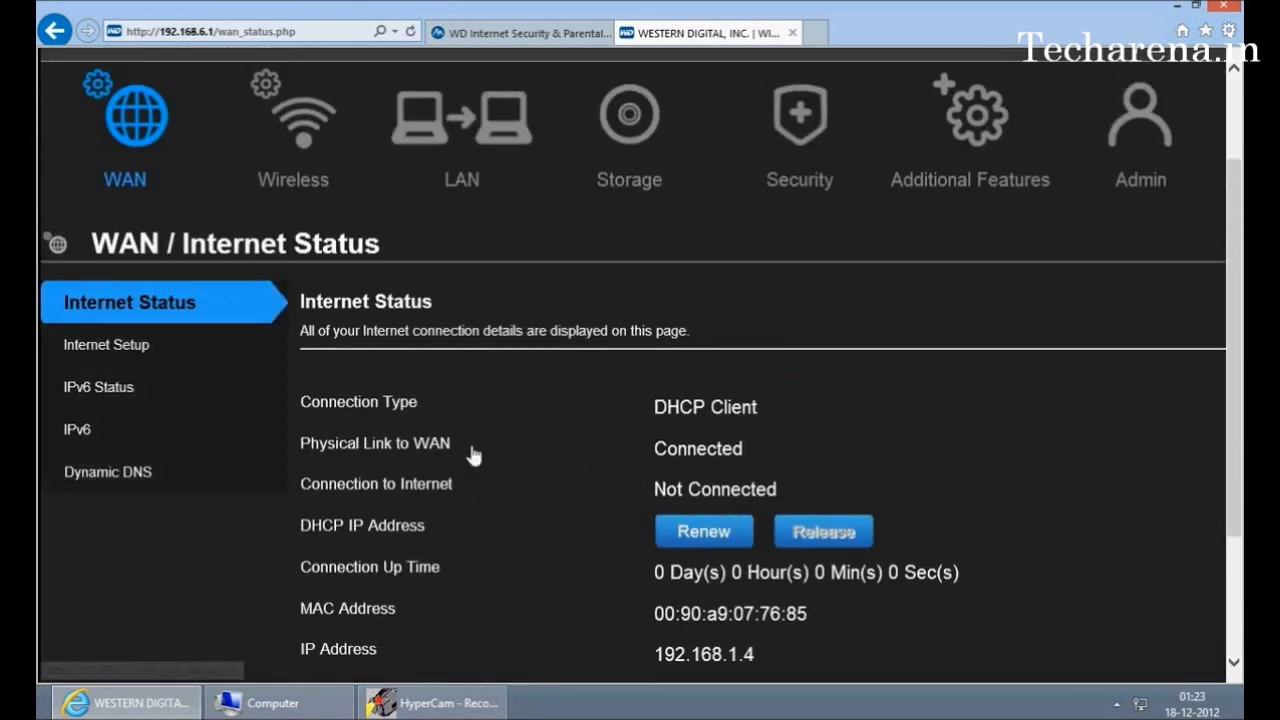
- Review the Dynamic IP (DHCP) Internet Setup fields, including Secondary DNS Server and MAC Address
click(114, 346)
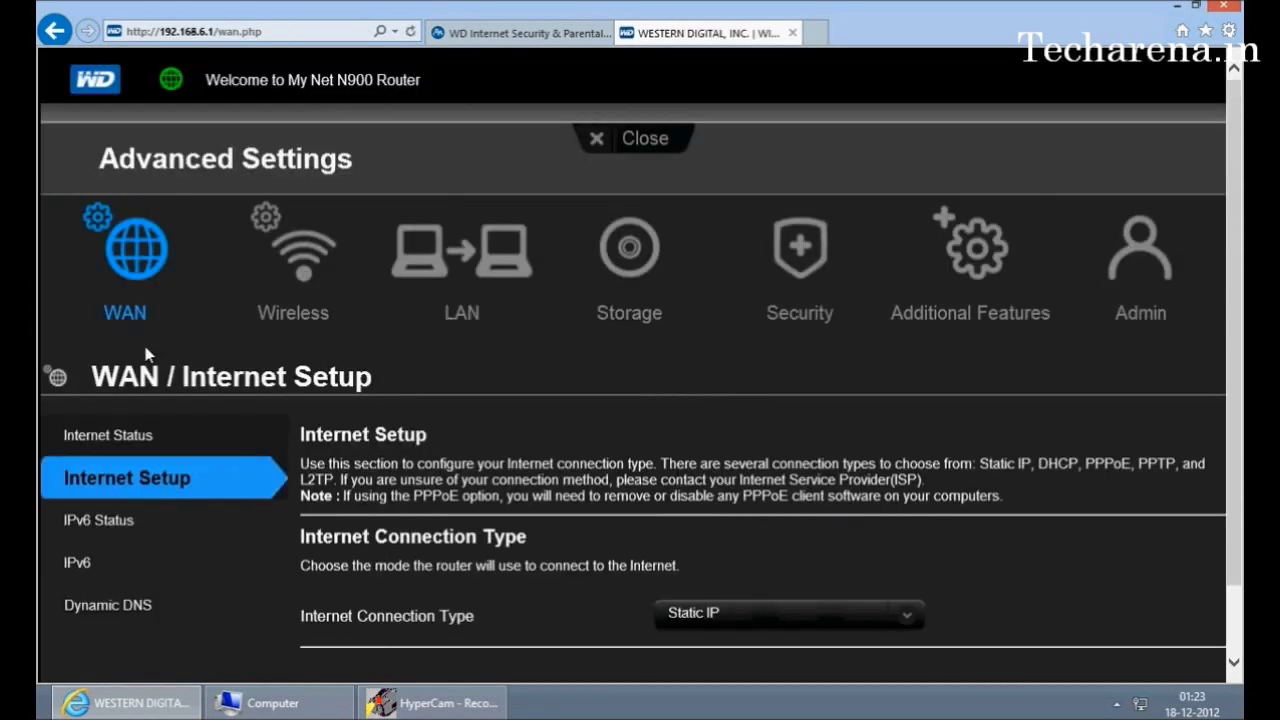
scroll(200, 370, down, 3)
scroll(237, 381, down, 1)
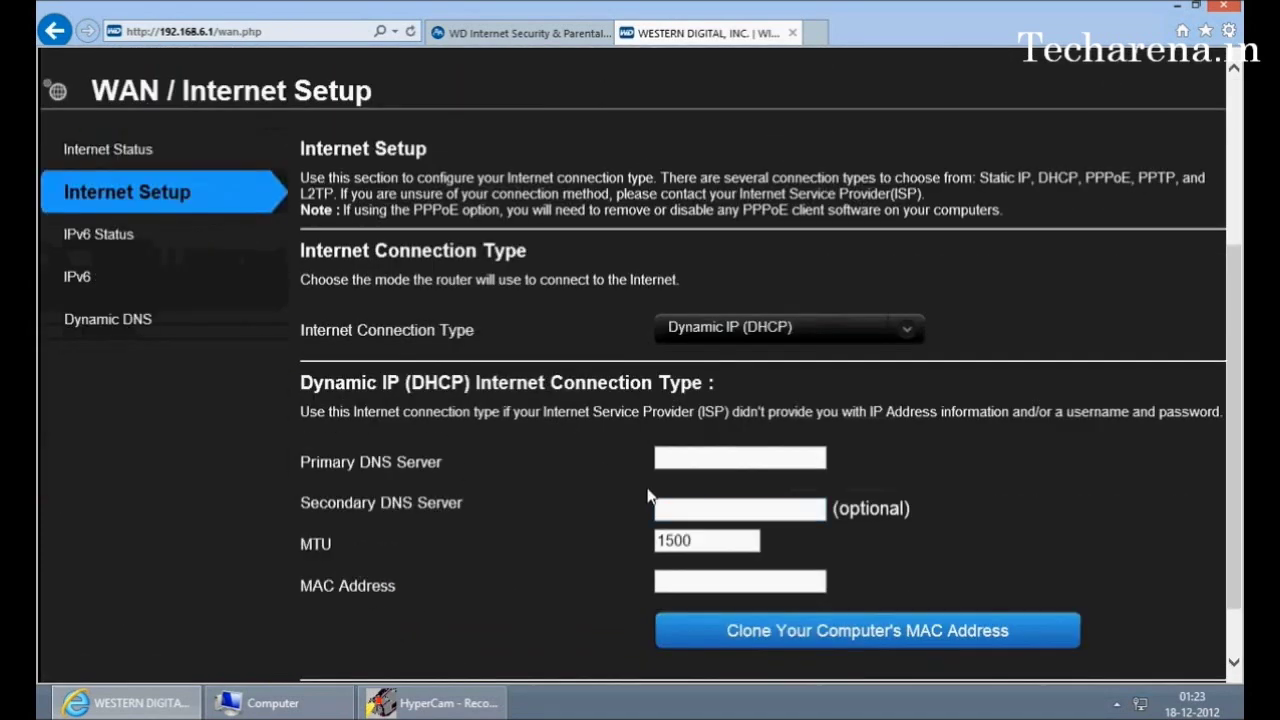
click(733, 502)
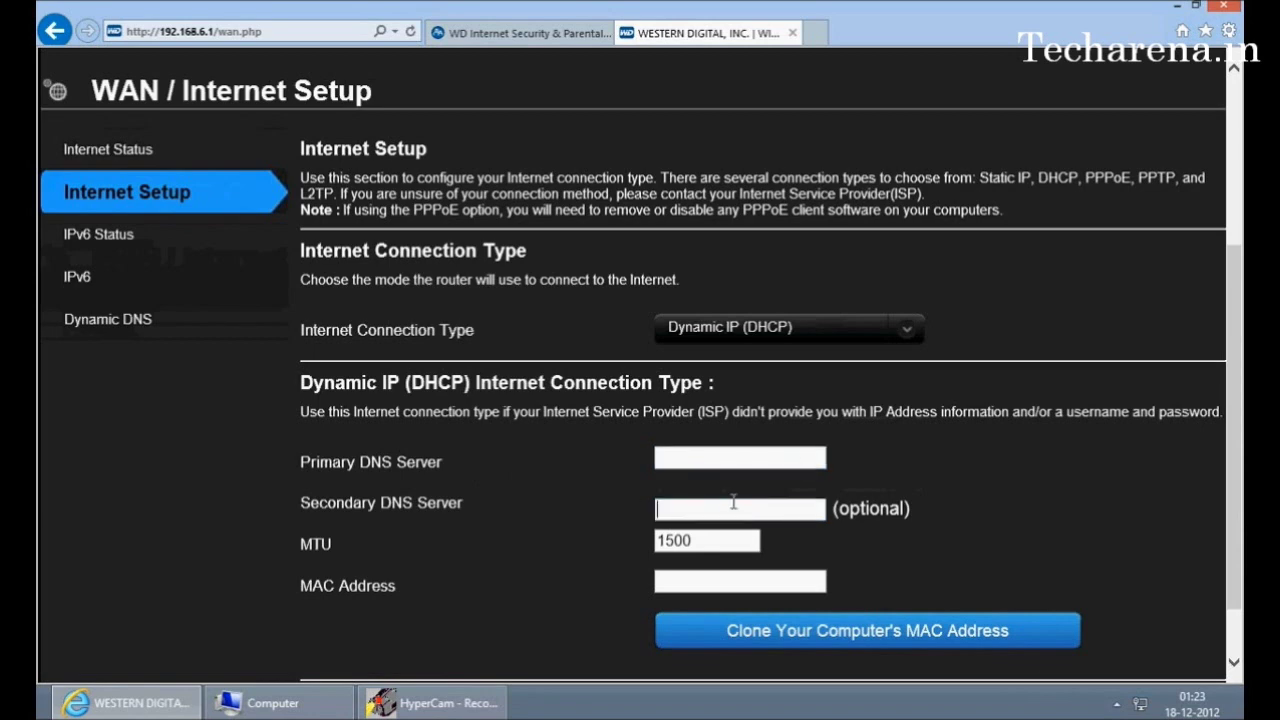
click(720, 588)
scroll(508, 495, up, 2)
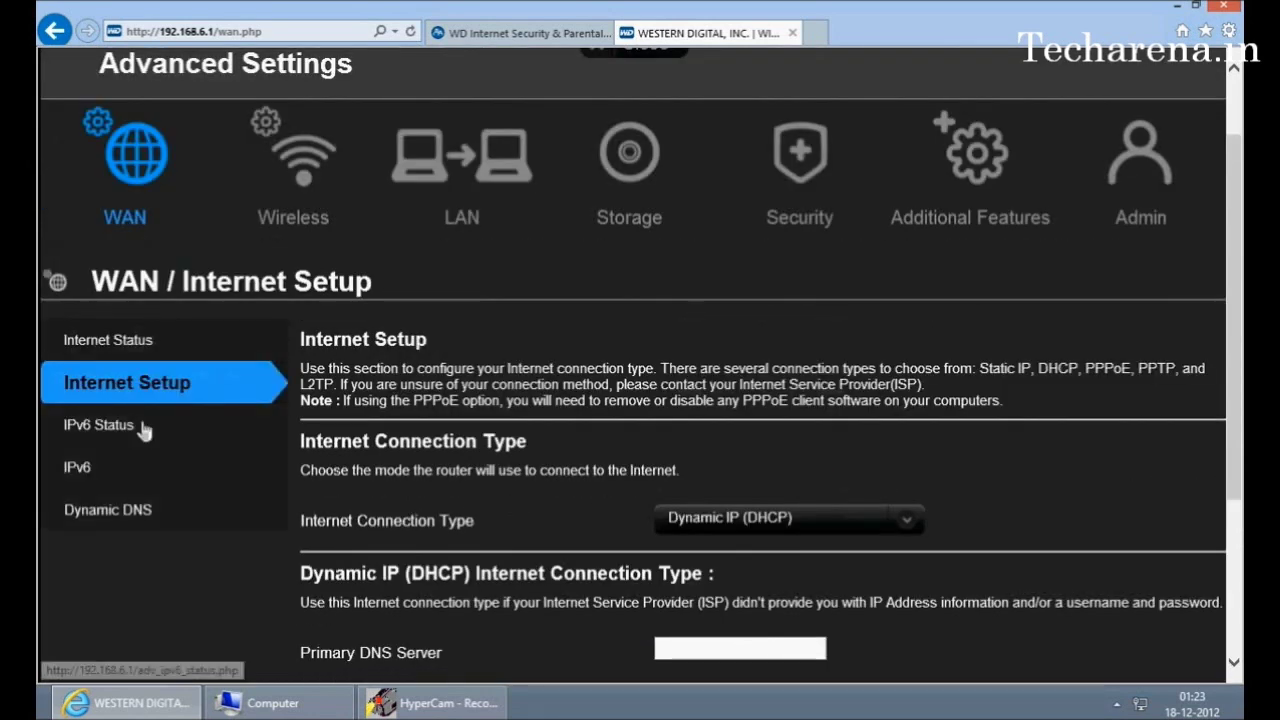
scroll(144, 426, down, 3)
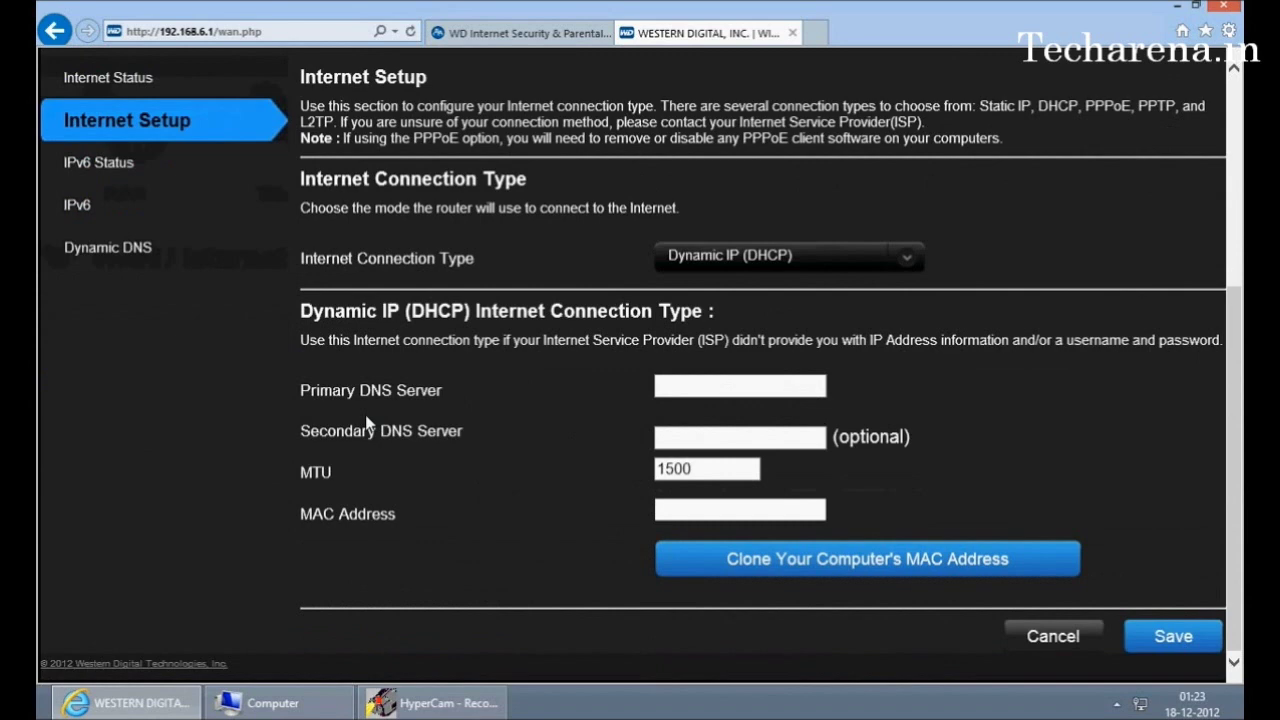
scroll(374, 423, up, 2)
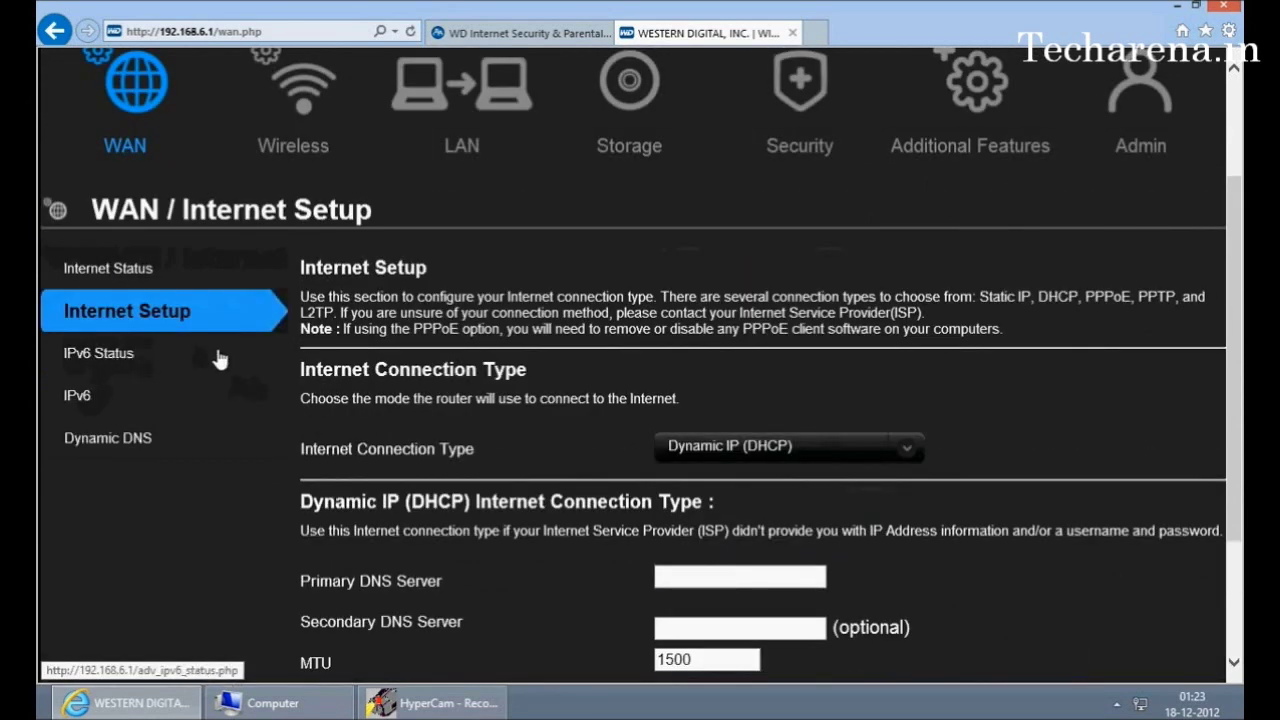
scroll(215, 410, up, 2)
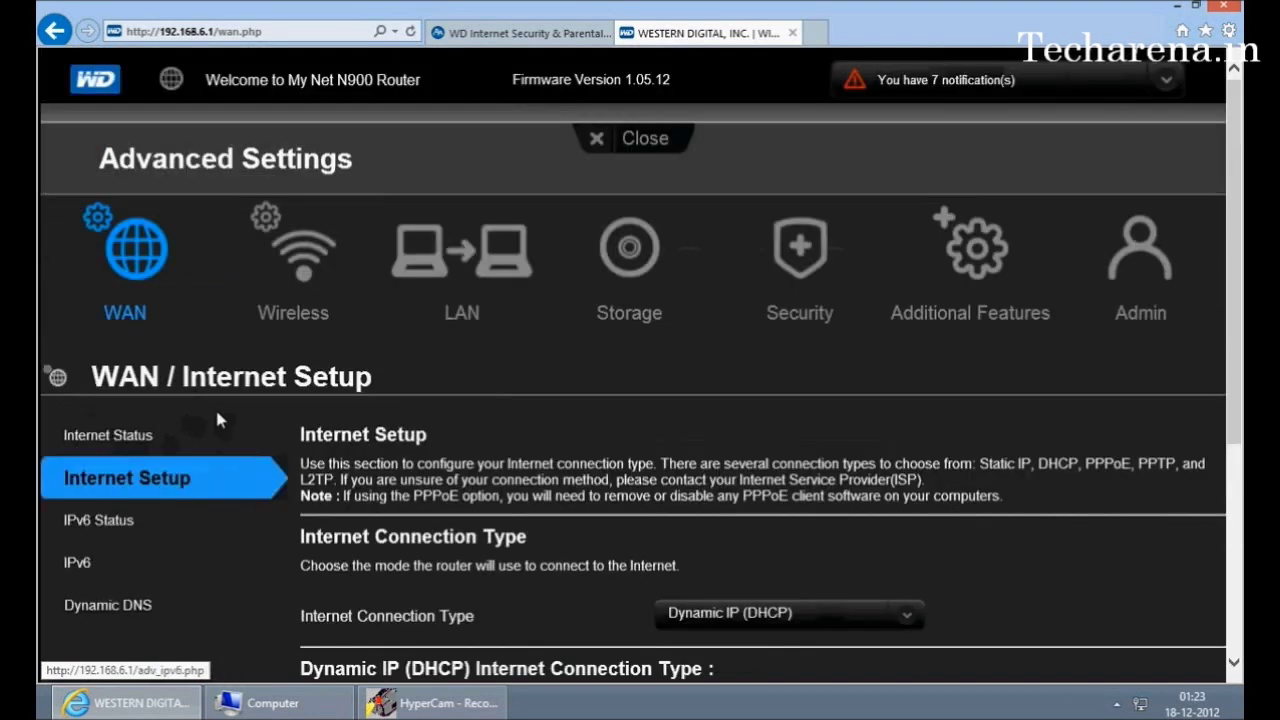
- Open the wireless settings and highlight the 2.4Ghz and 5Ghz band names
click(281, 272)
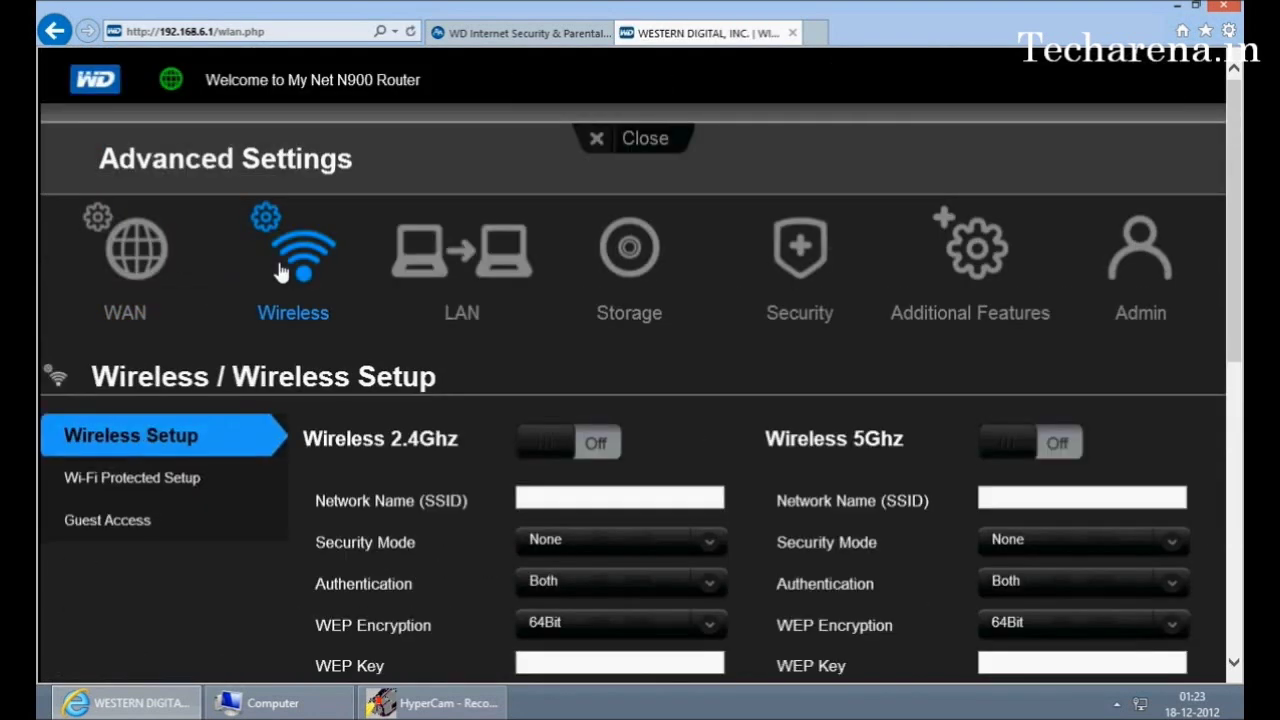
scroll(276, 278, down, 1)
scroll(272, 282, down, 1)
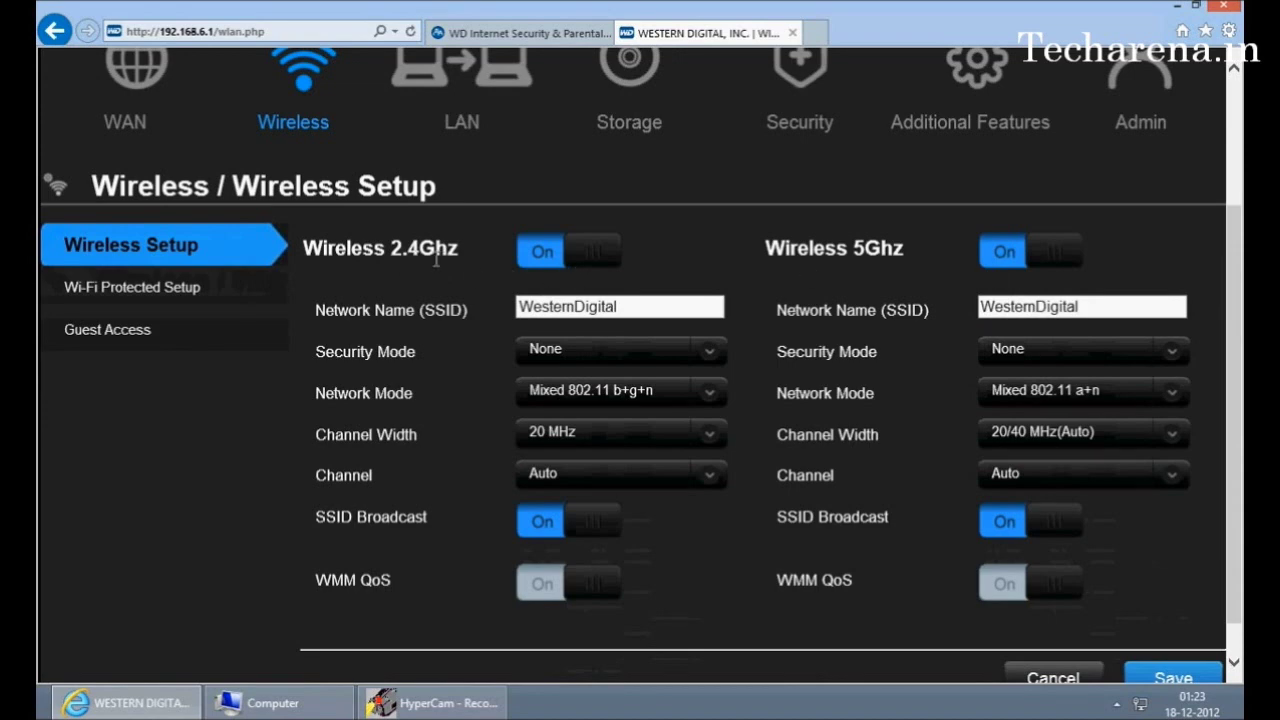
drag(391, 249, 458, 250)
drag(949, 258, 766, 250)
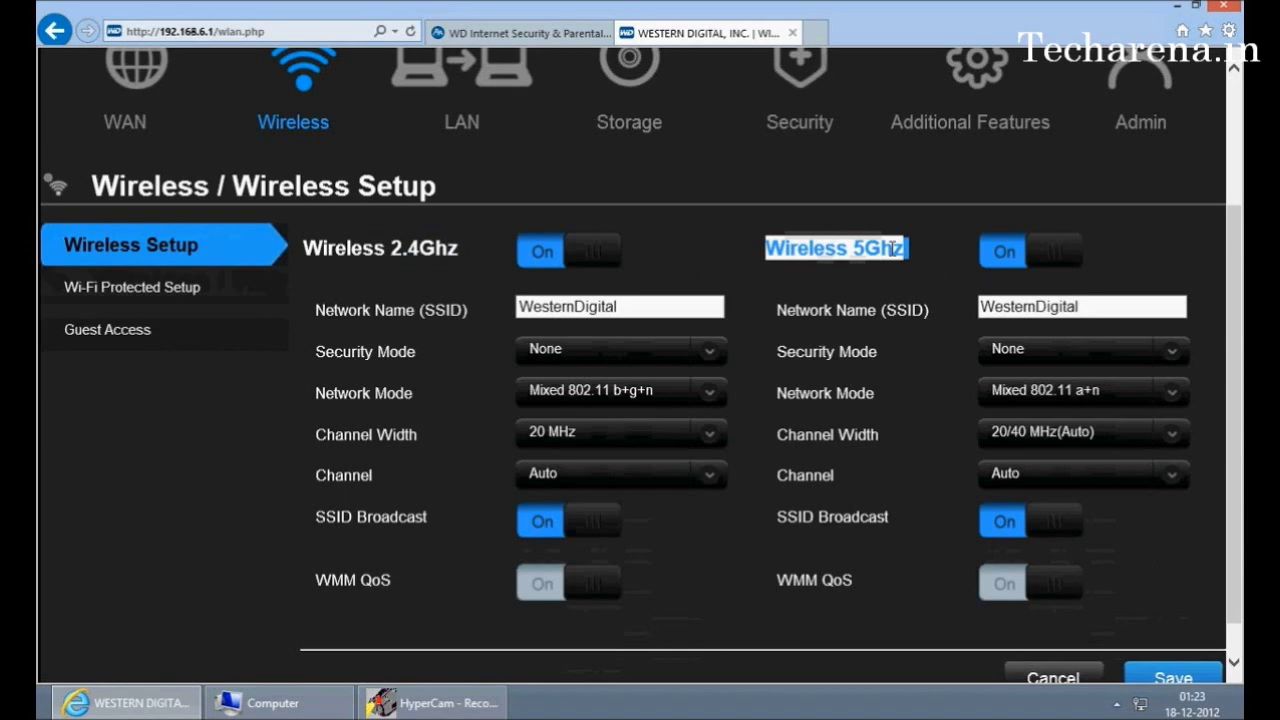
click(455, 258)
drag(386, 249, 460, 252)
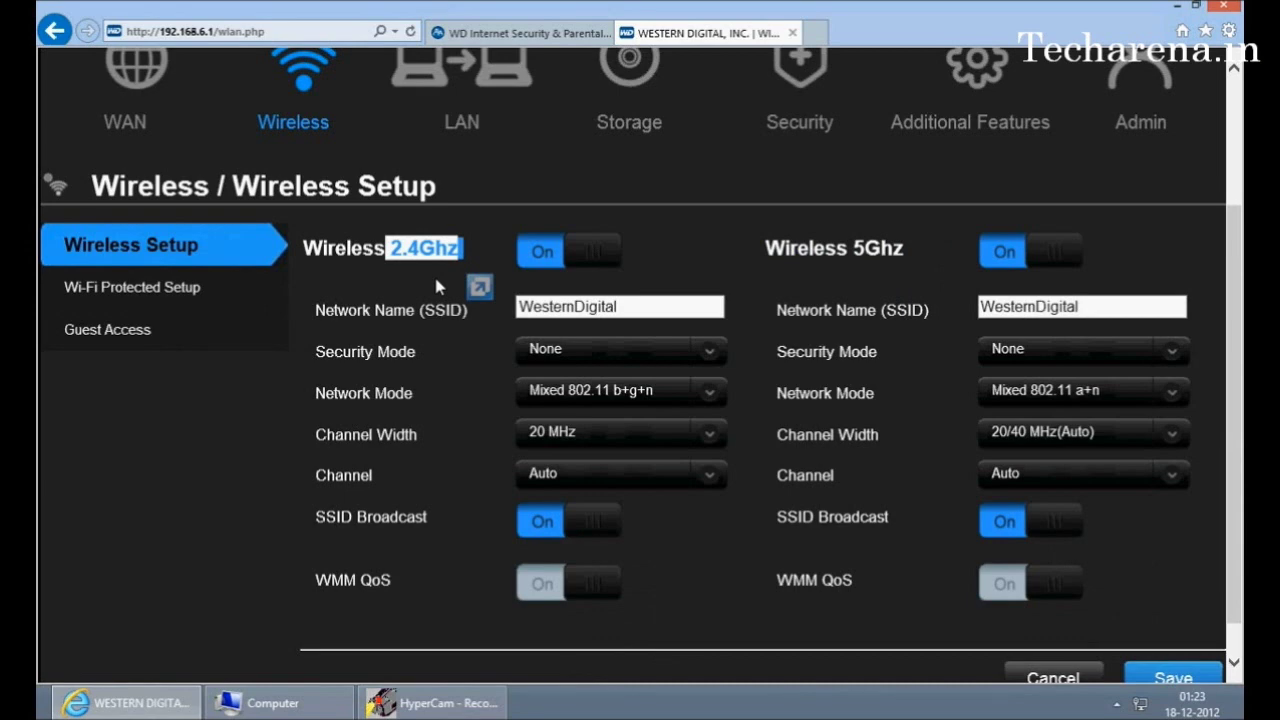
drag(866, 256, 906, 252)
mouse_move(912, 287)
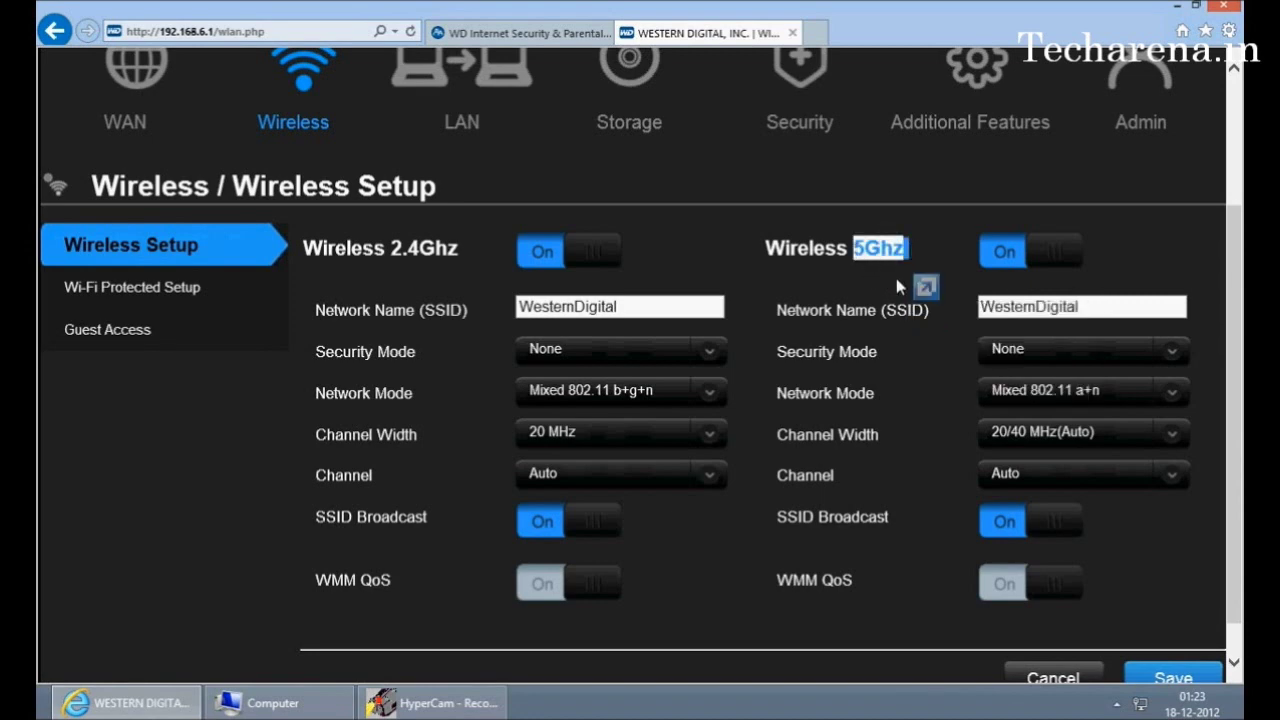
click(367, 323)
- Review the 2.4Ghz Security Mode and Network Mode choices, keeping None and Mixed 802.11 b+g+n
scroll(367, 323, down, 1)
click(714, 317)
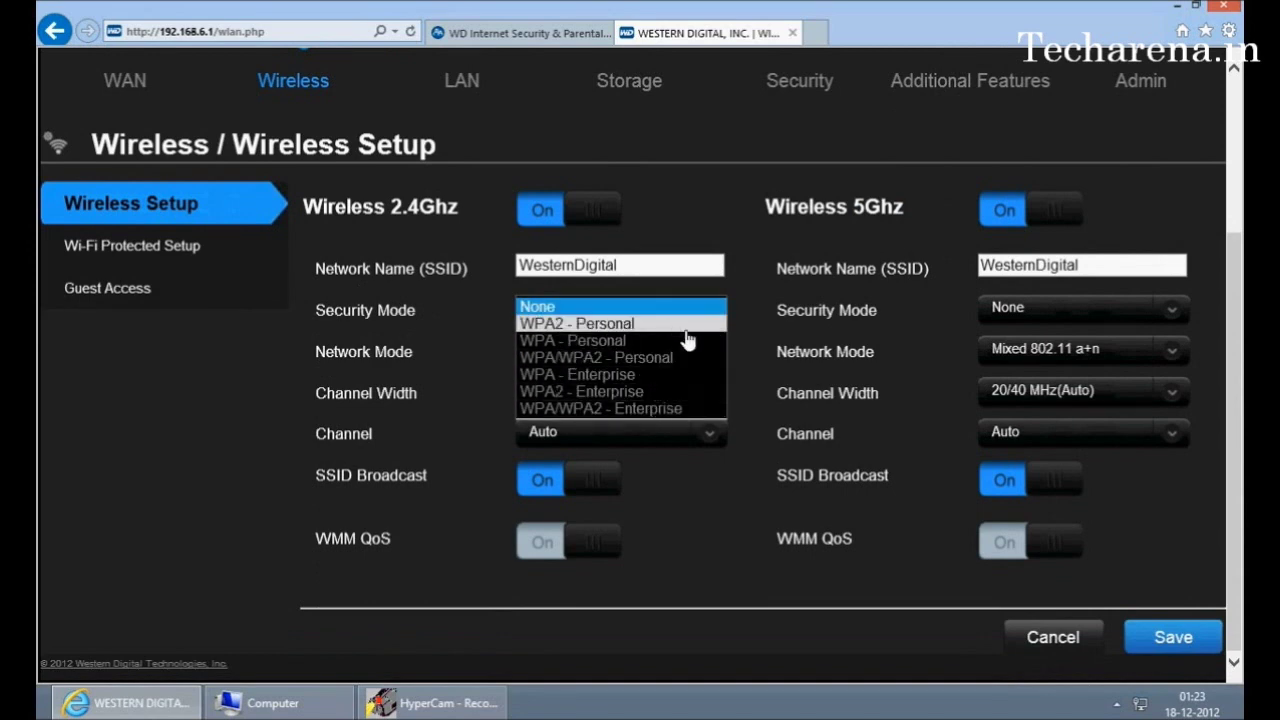
click(858, 325)
click(868, 322)
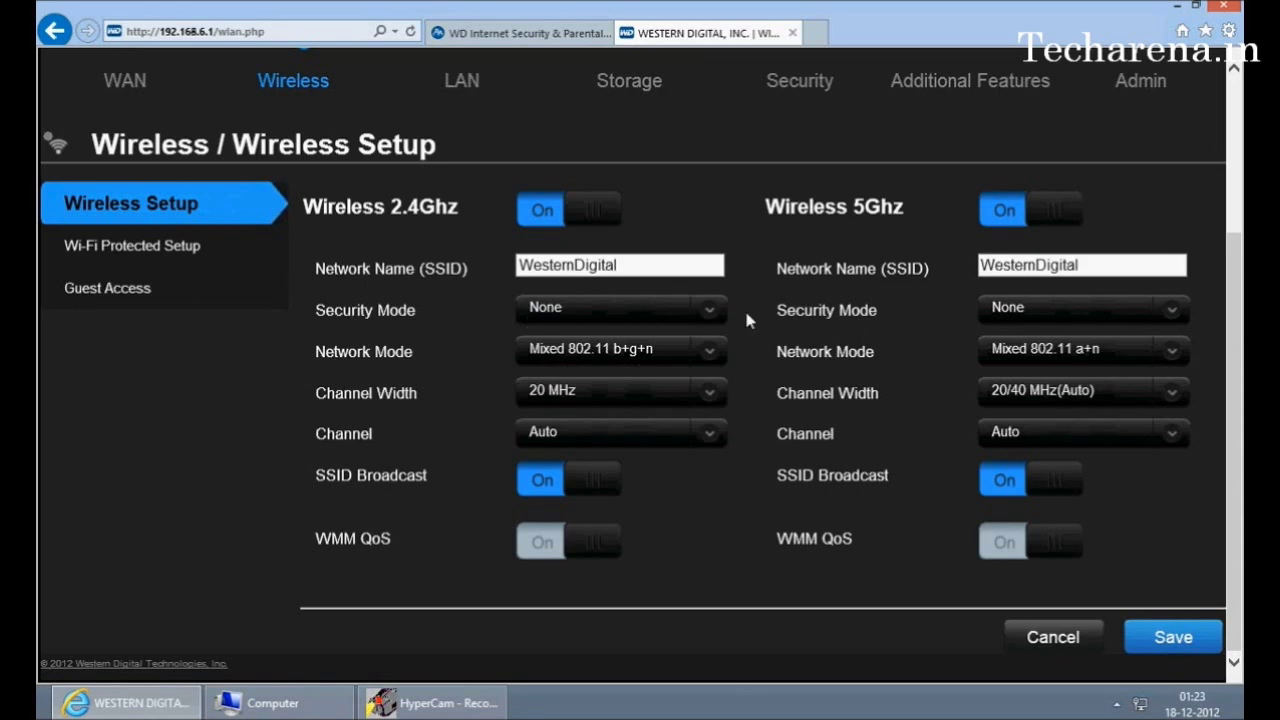
click(708, 355)
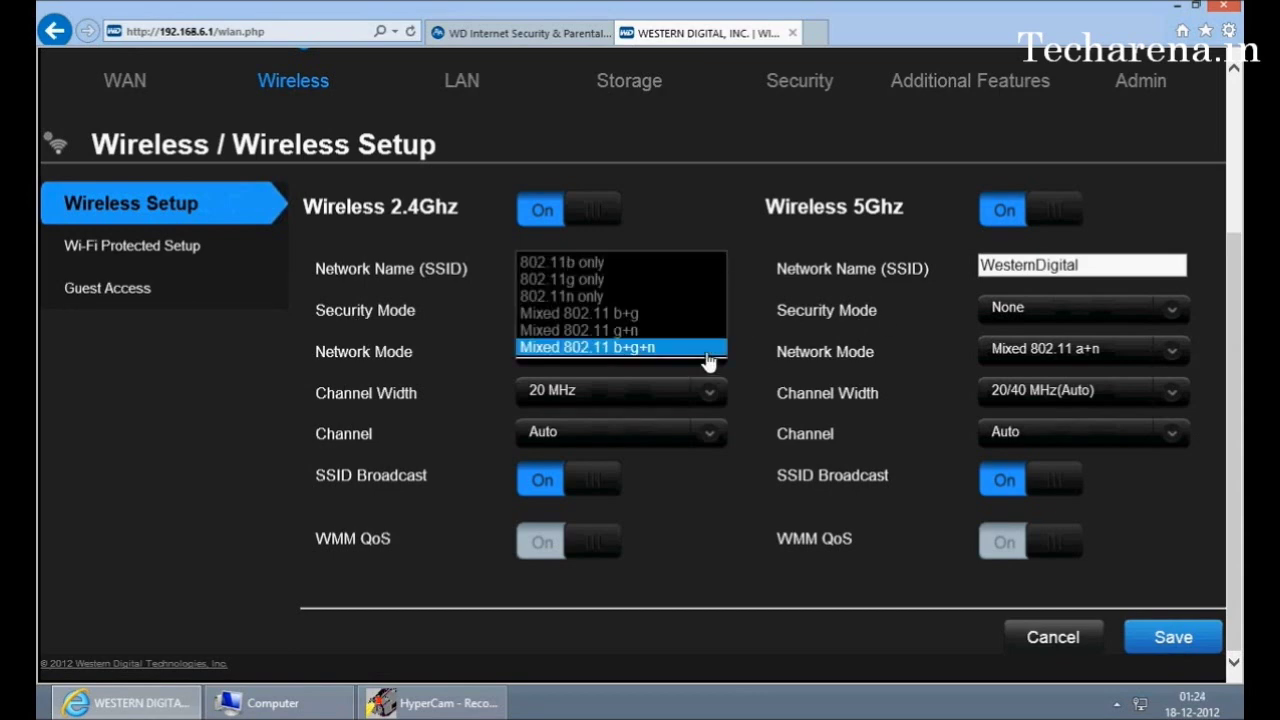
click(708, 362)
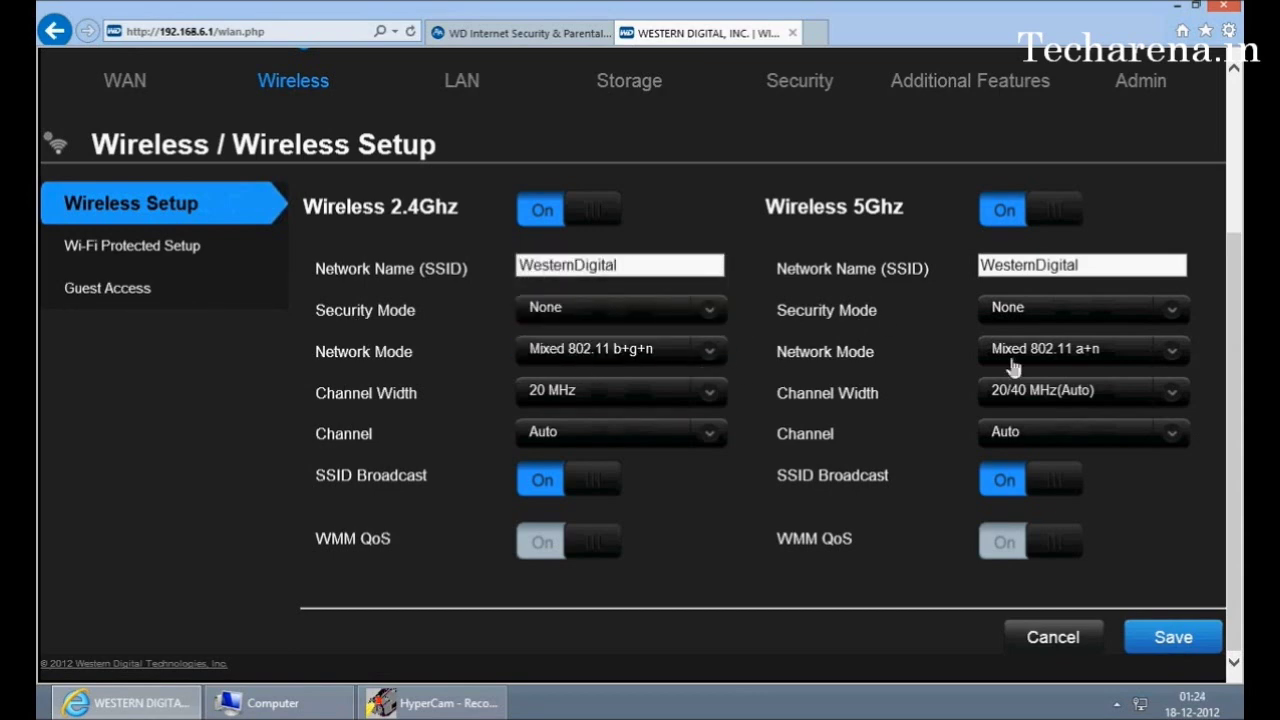
click(712, 356)
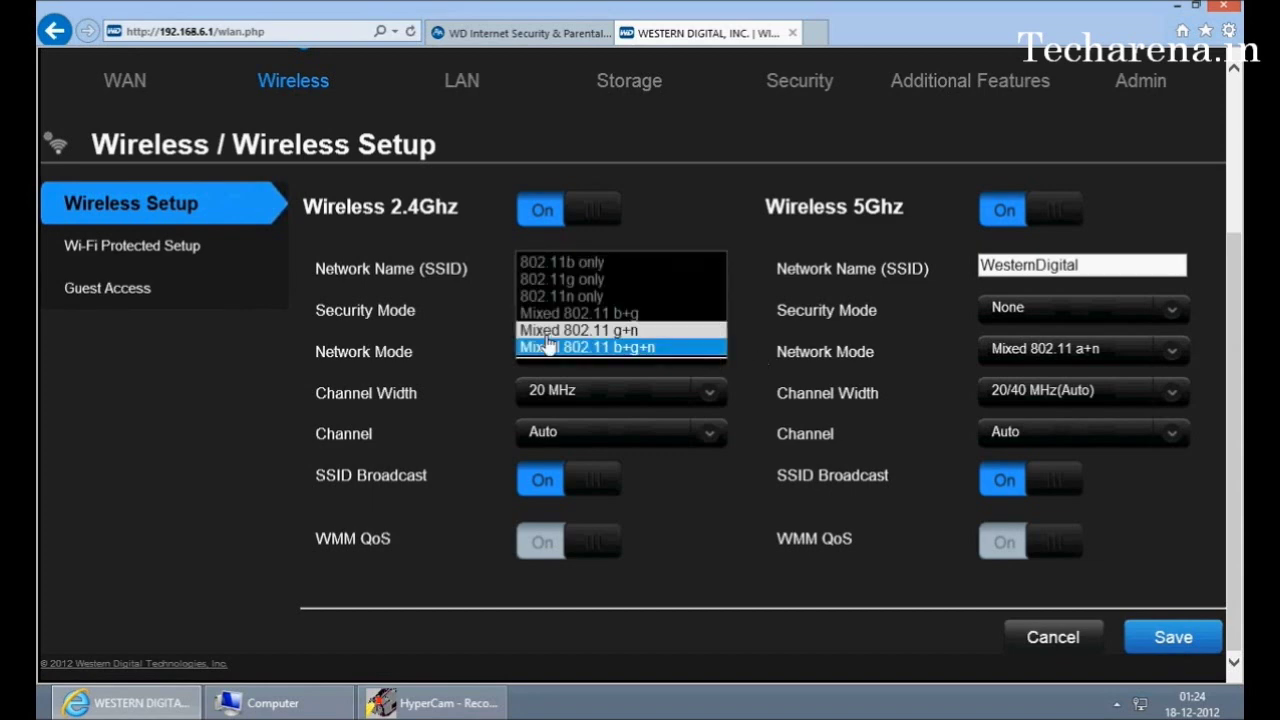
click(338, 351)
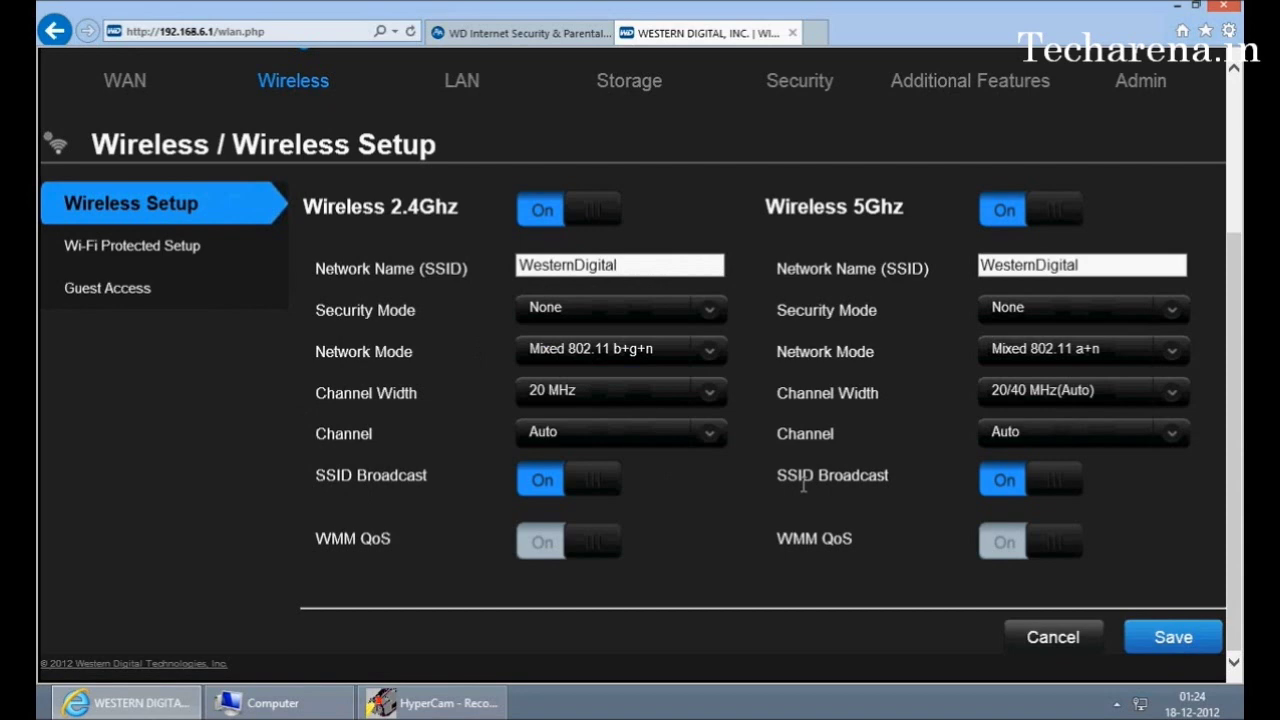
drag(318, 474, 398, 477)
- Scroll through the WPS methods on Wi-Fi Protected Setup, then switch to Guest Access
click(177, 248)
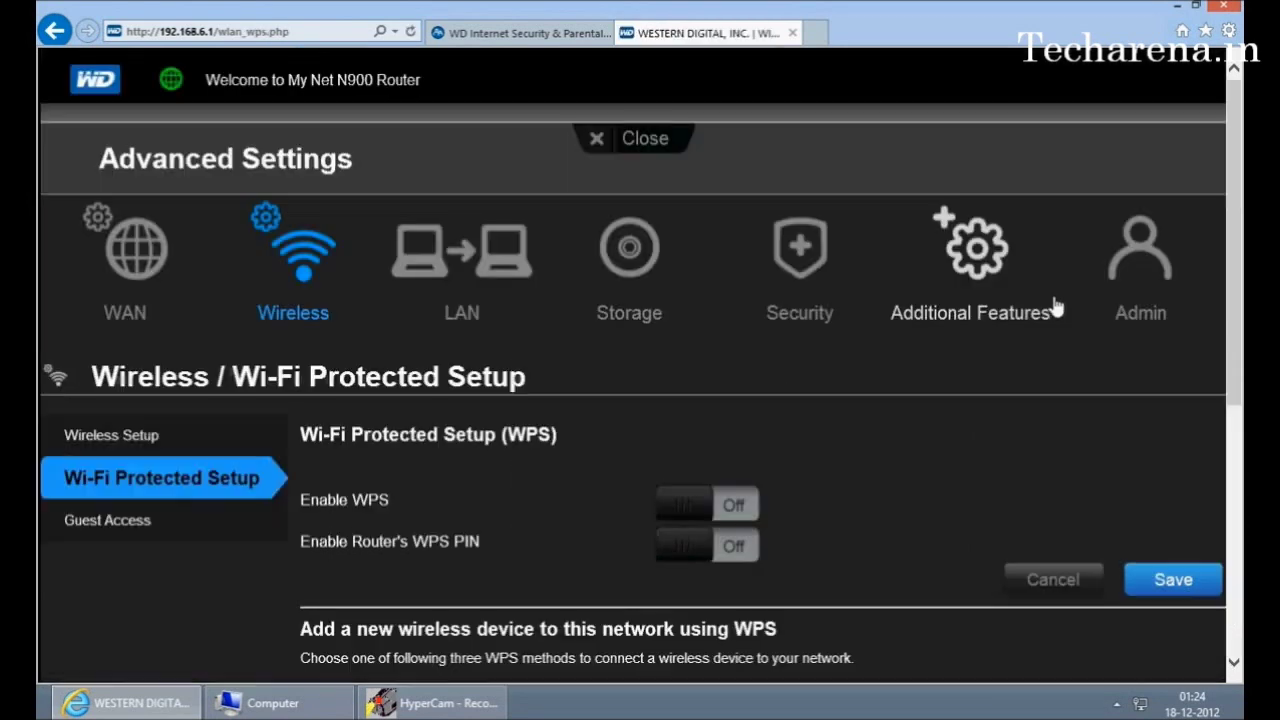
scroll(1055, 308, down, 1)
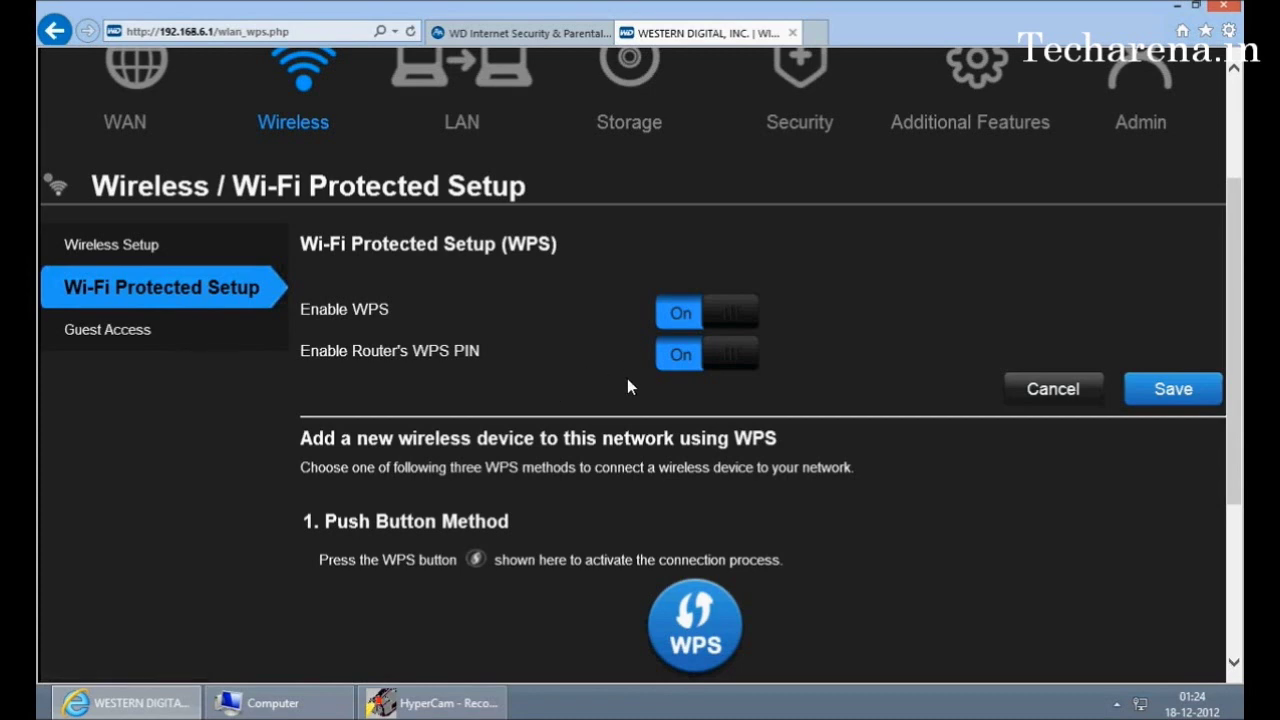
scroll(624, 408, down, 2)
scroll(623, 418, up, 1)
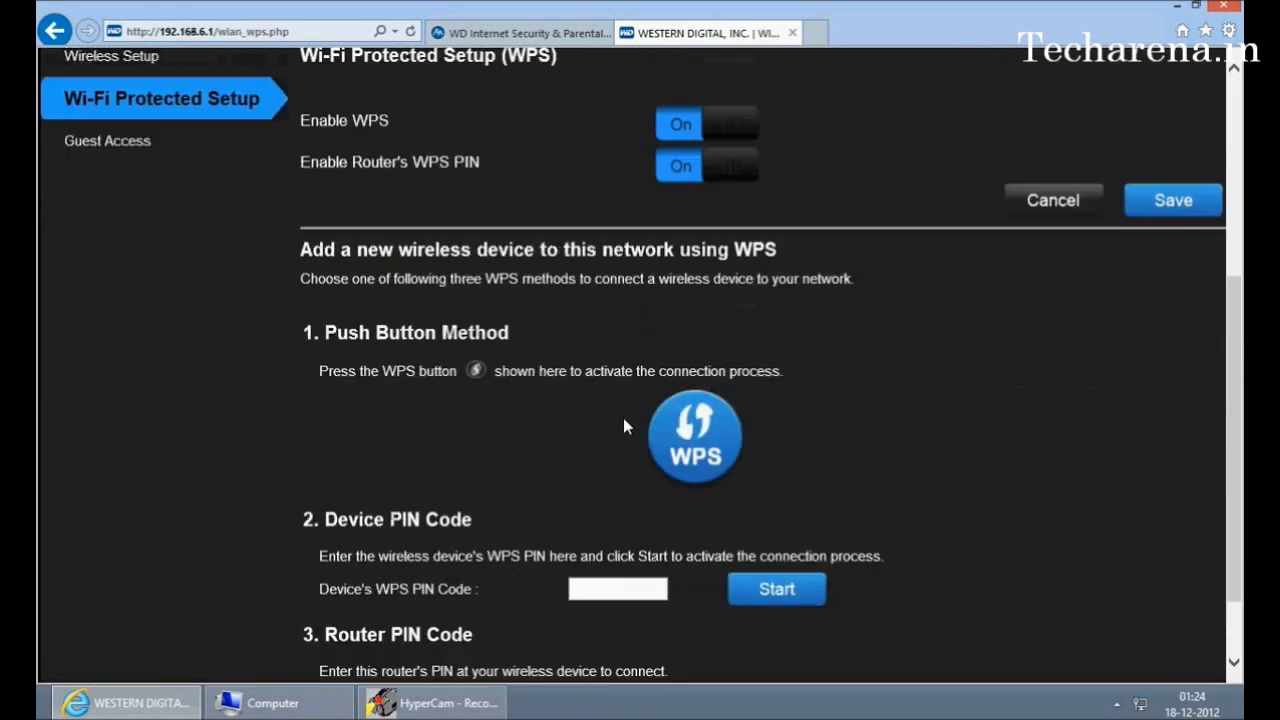
scroll(623, 426, up, 3)
scroll(620, 428, down, 1)
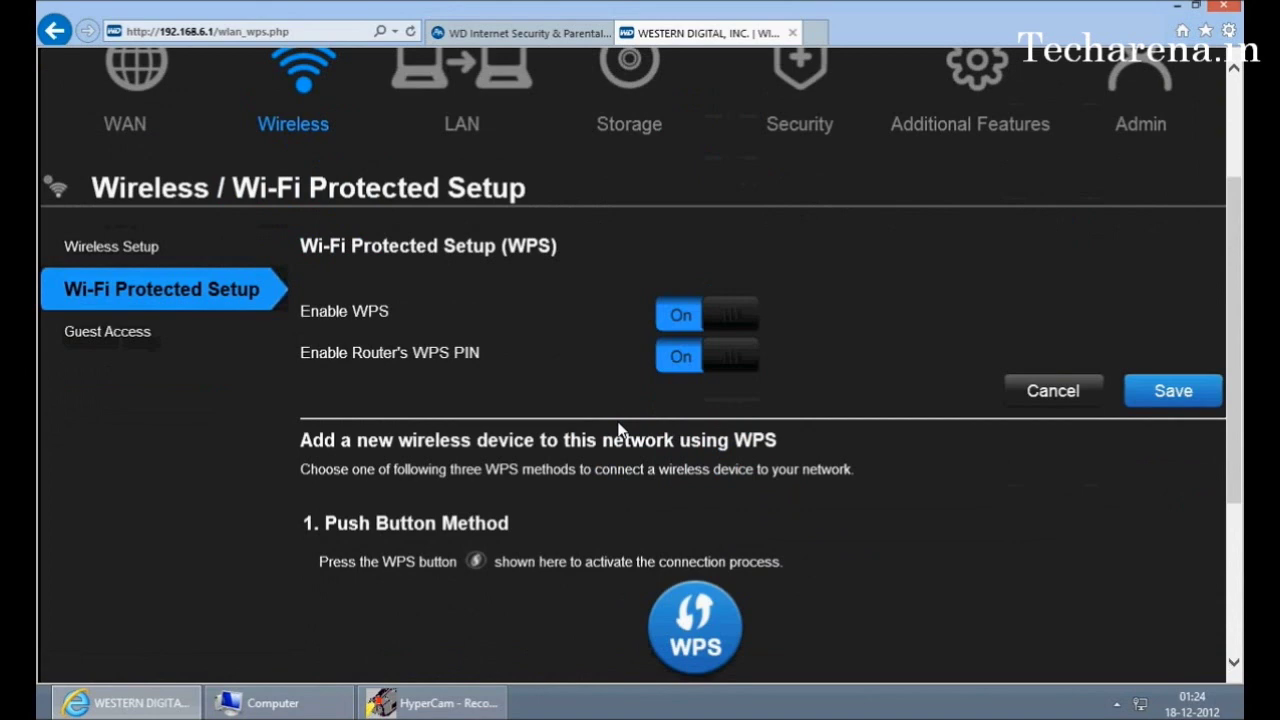
scroll(617, 429, down, 1)
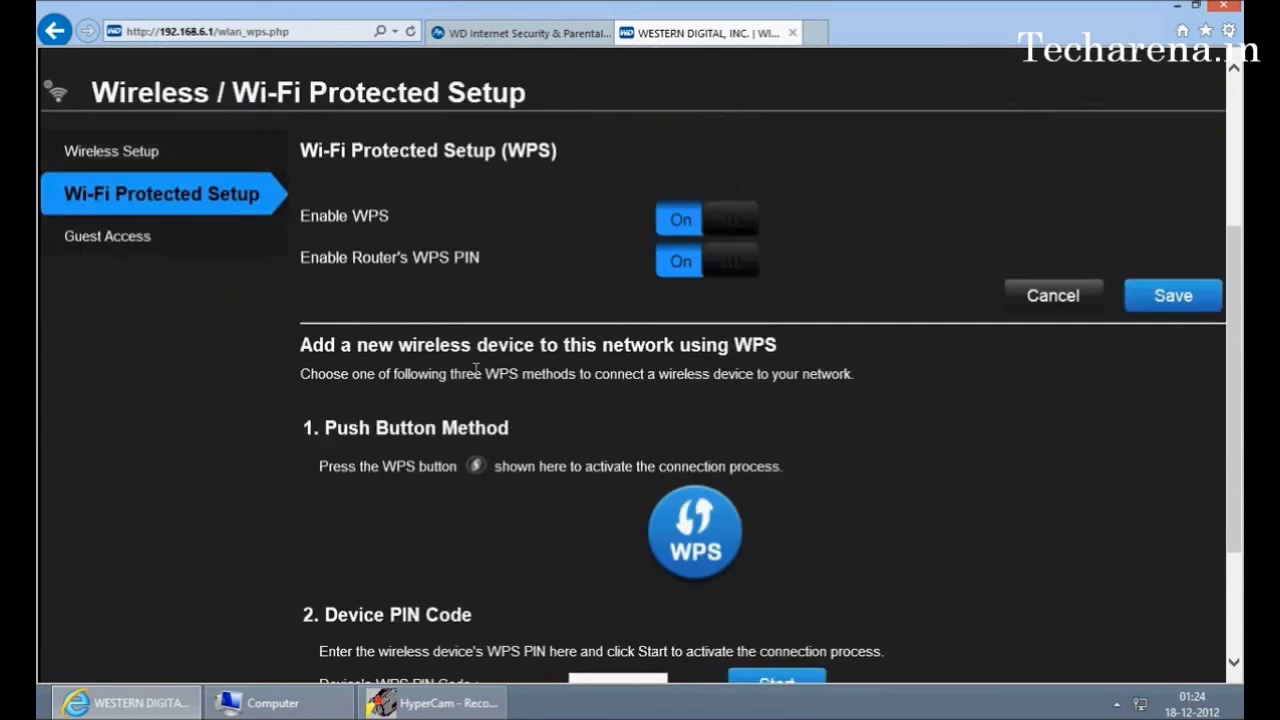
click(143, 249)
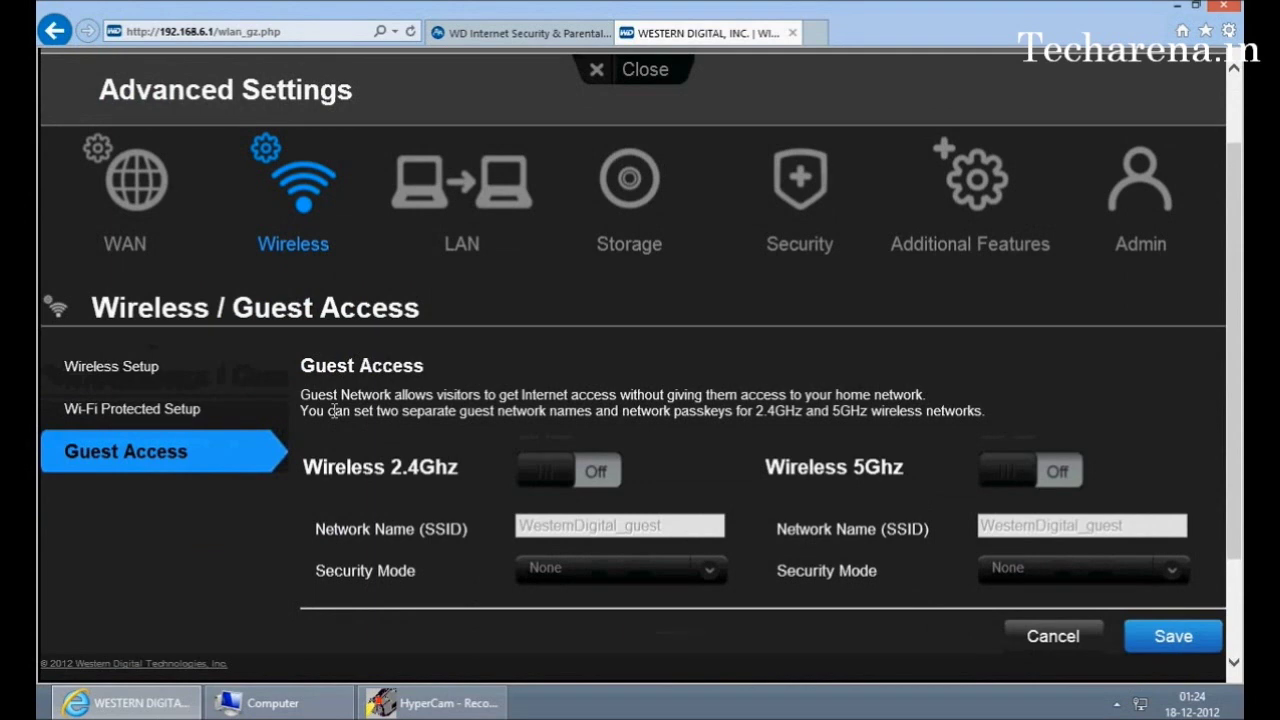
- Open LAN settings, select the LAN IP Address 192.168.6.1, then go to DHCP Server Settings
scroll(335, 412, up, 1)
click(435, 290)
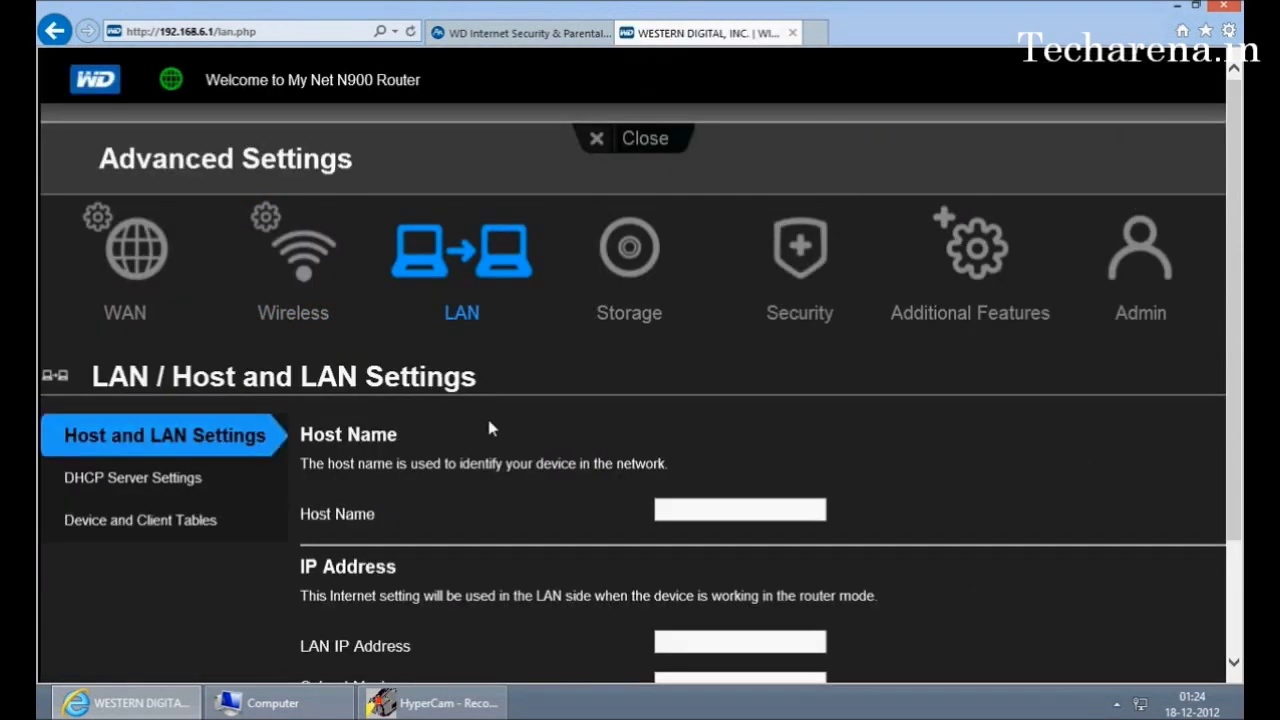
scroll(489, 428, down, 2)
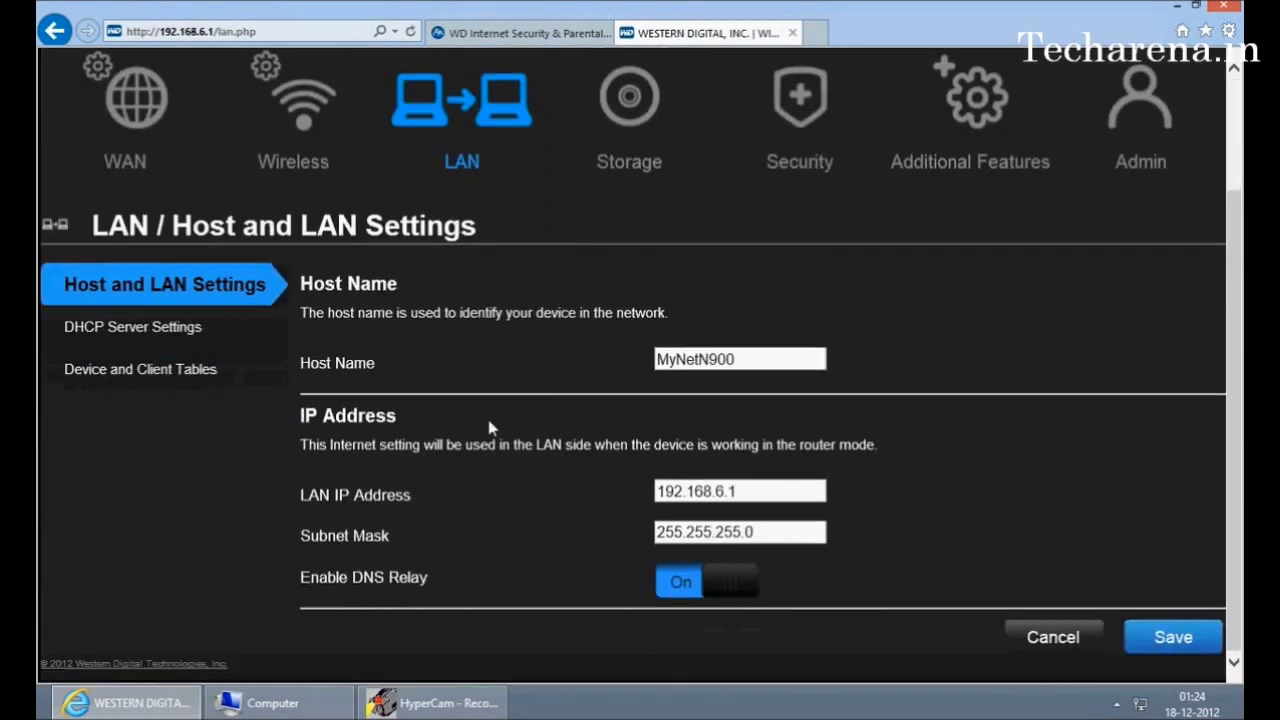
triple_click(345, 495)
drag(798, 491, 527, 491)
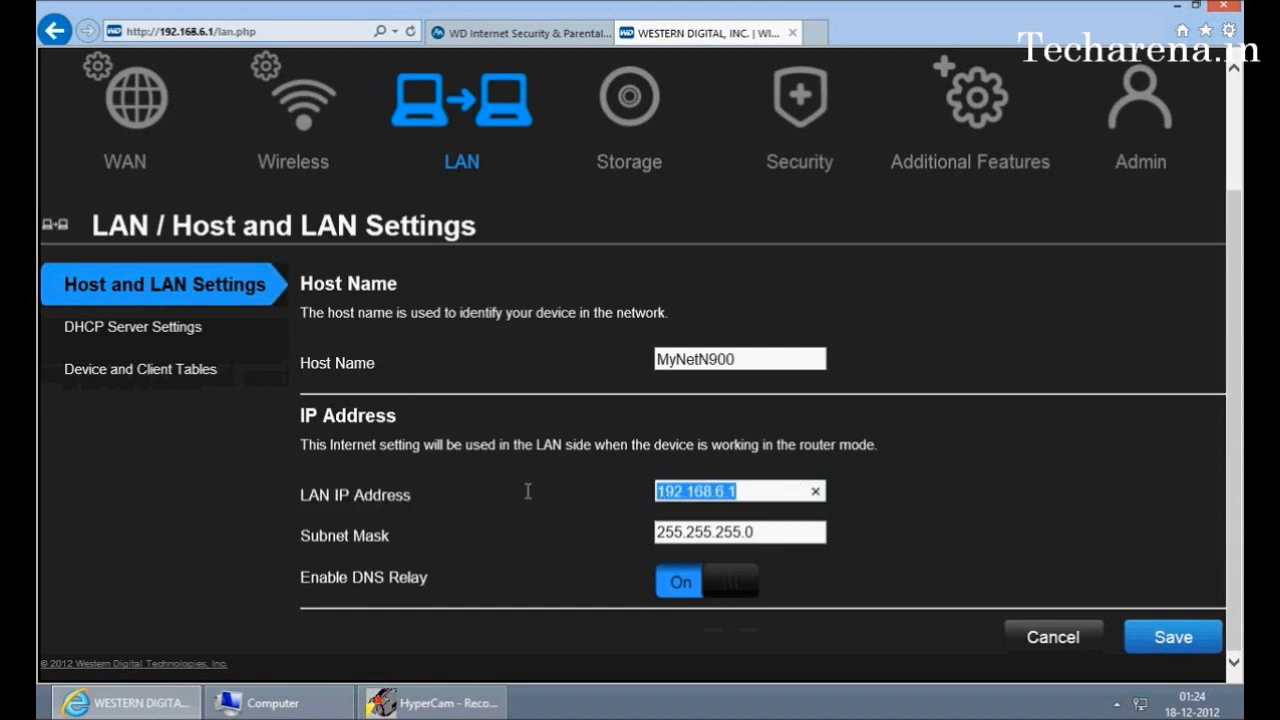
click(484, 497)
click(740, 494)
double_click(740, 496)
click(740, 494)
double_click(740, 494)
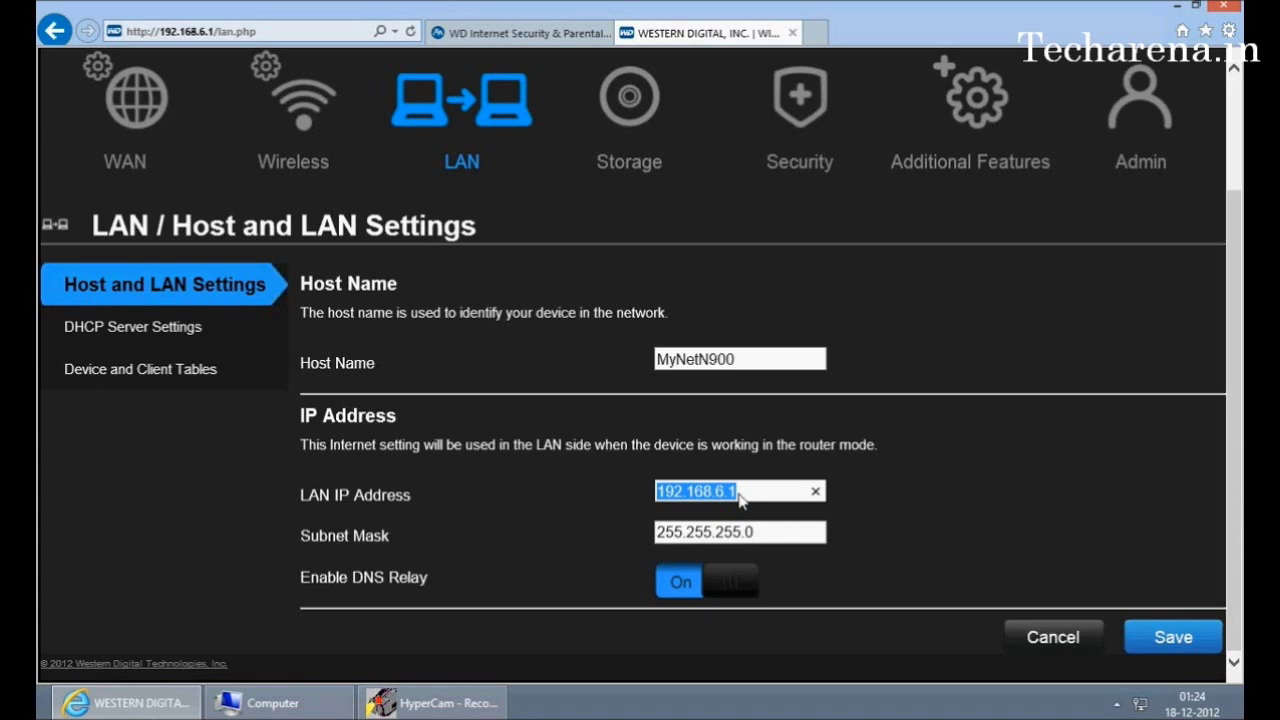
click(178, 326)
scroll(770, 360, down, 1)
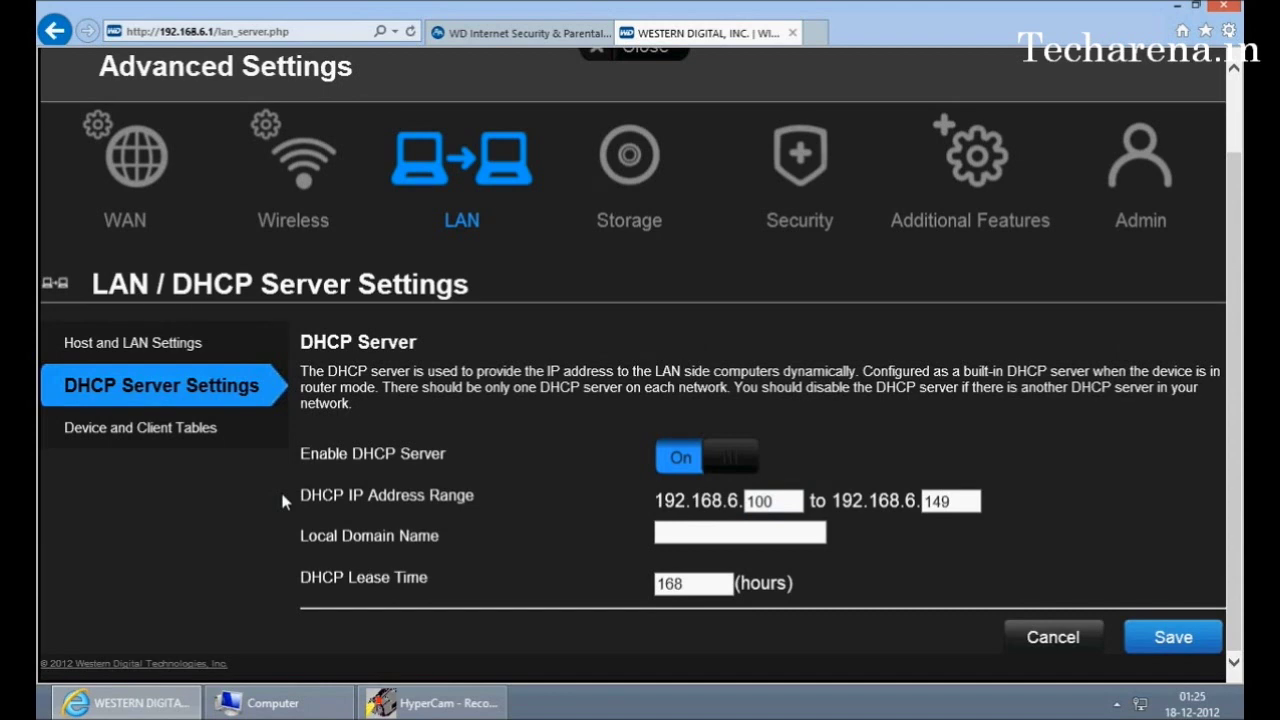
click(165, 432)
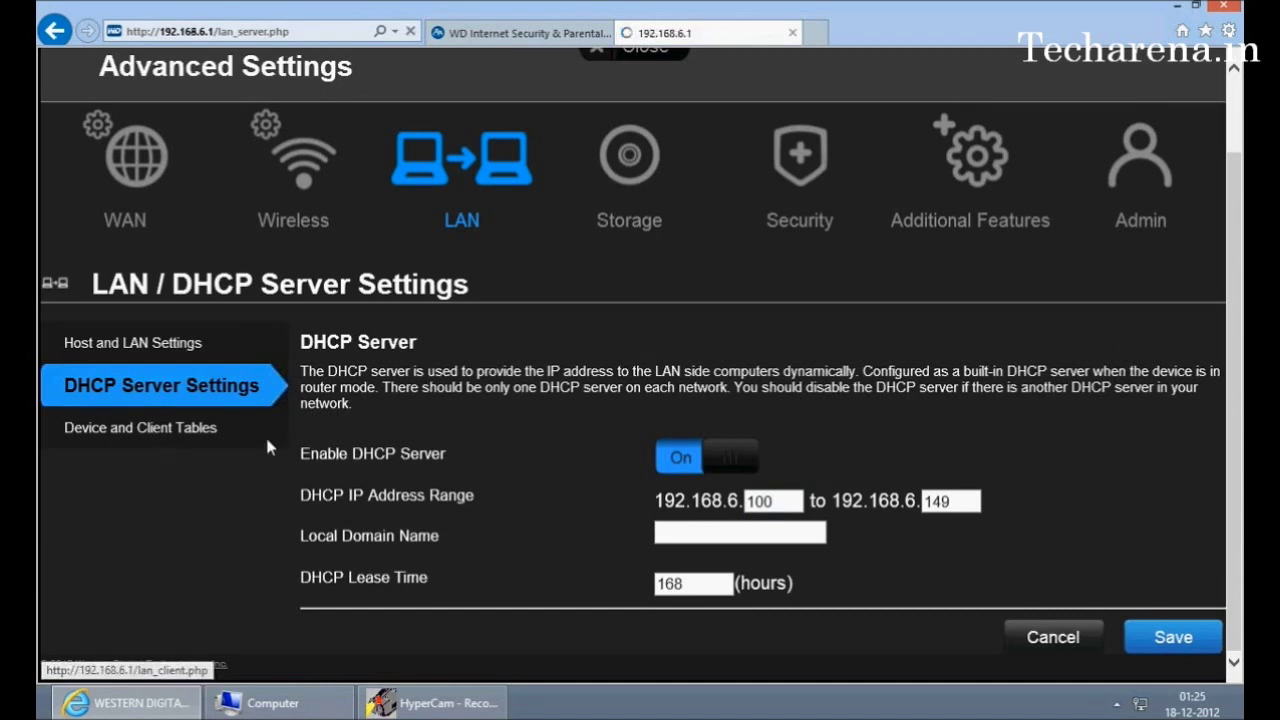
scroll(337, 432, down, 3)
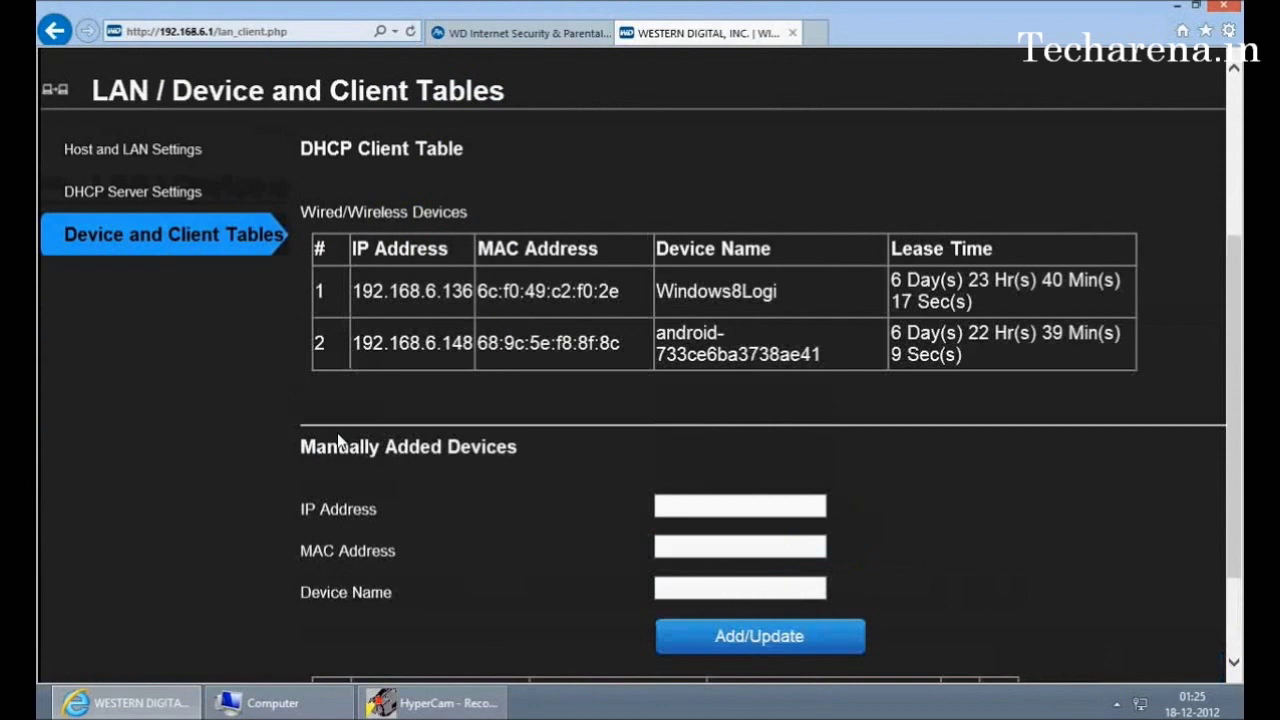
scroll(338, 438, up, 2)
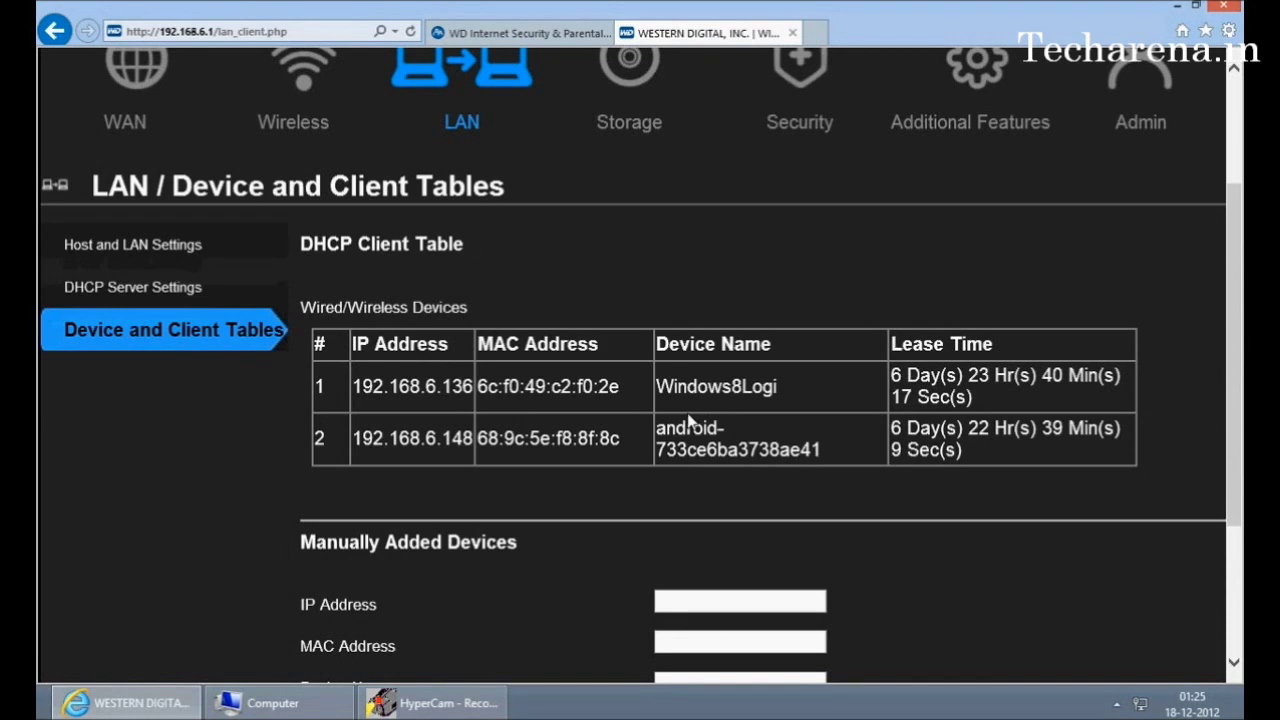
drag(658, 387, 790, 387)
drag(657, 427, 884, 450)
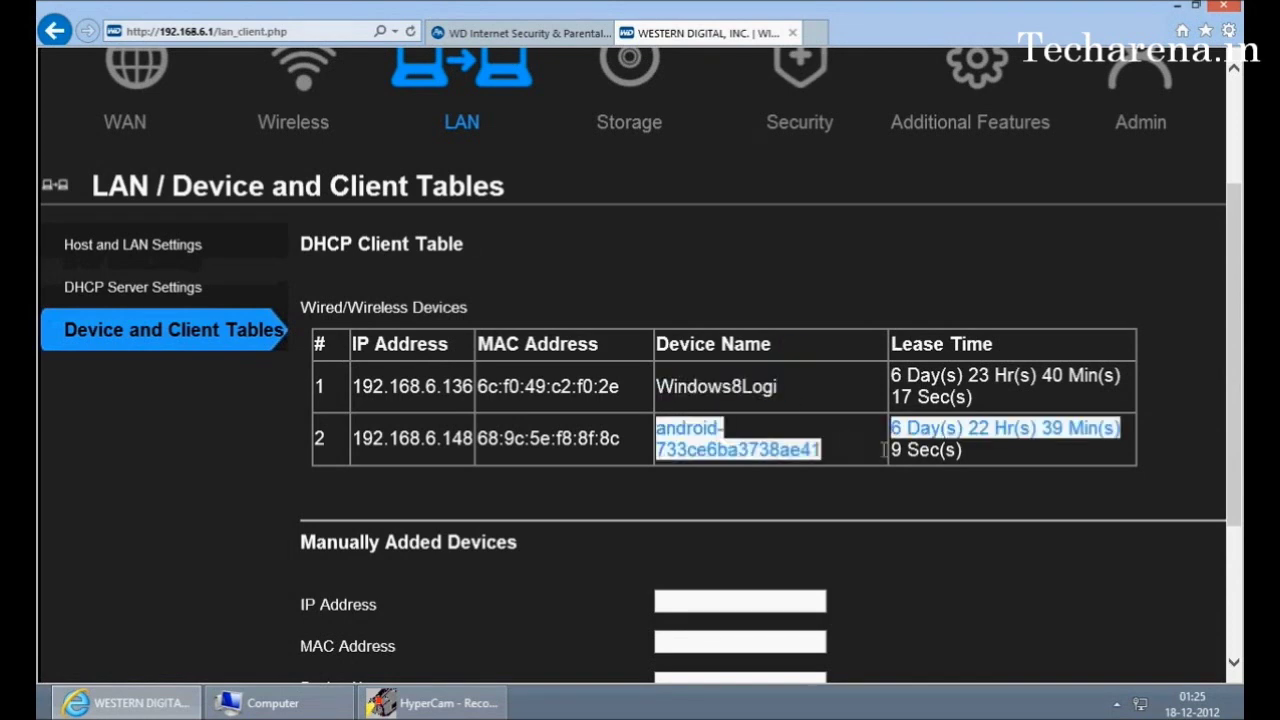
click(791, 434)
scroll(791, 434, down, 1)
drag(891, 280, 1045, 360)
click(904, 298)
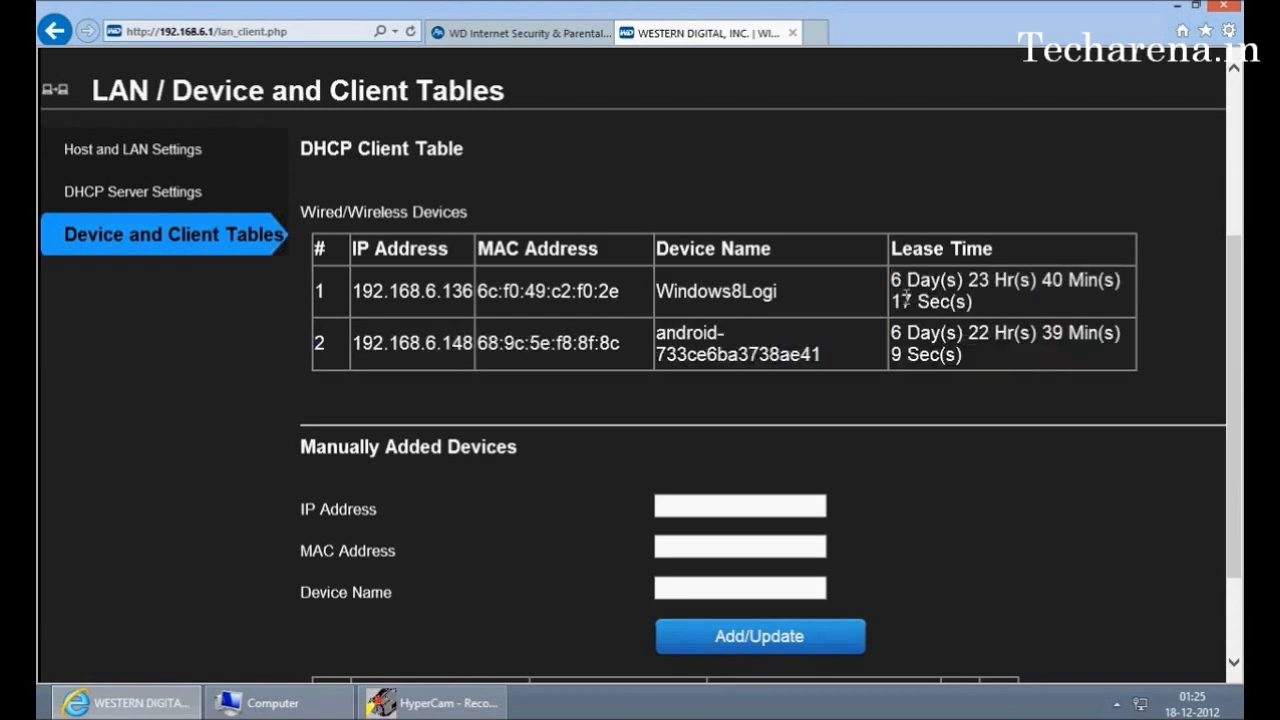
scroll(733, 283, down, 1)
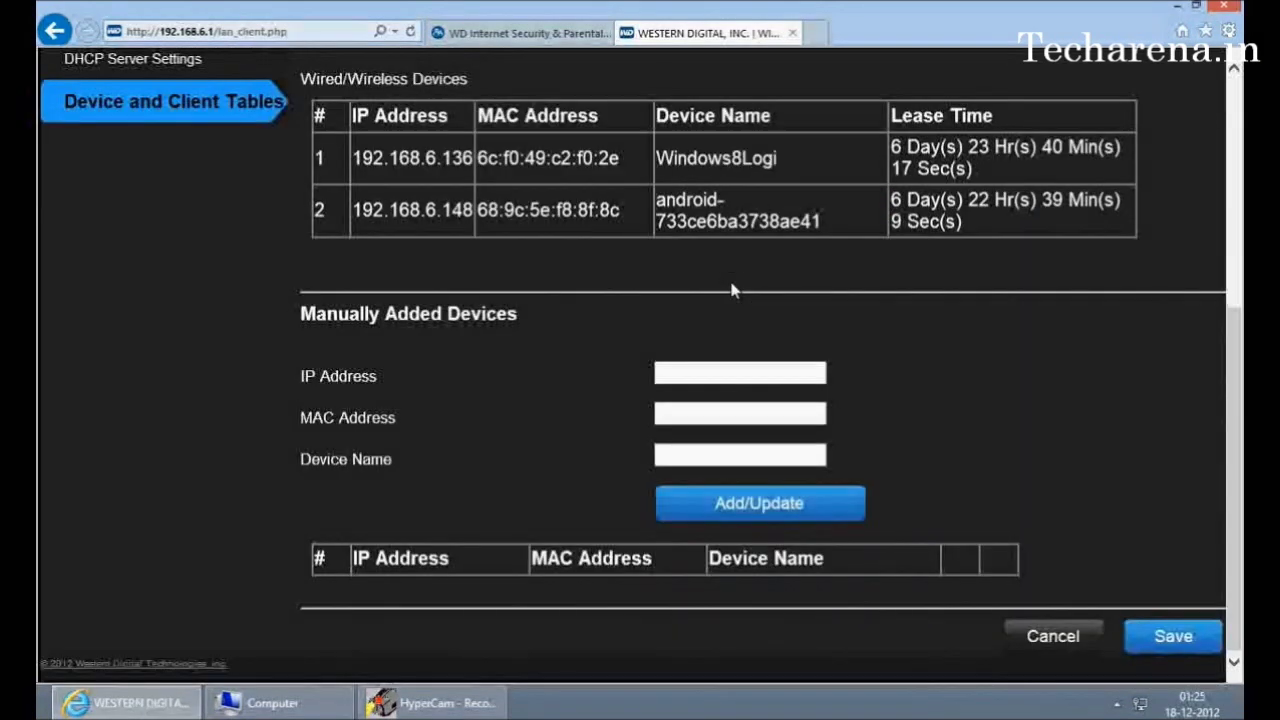
scroll(733, 290, up, 4)
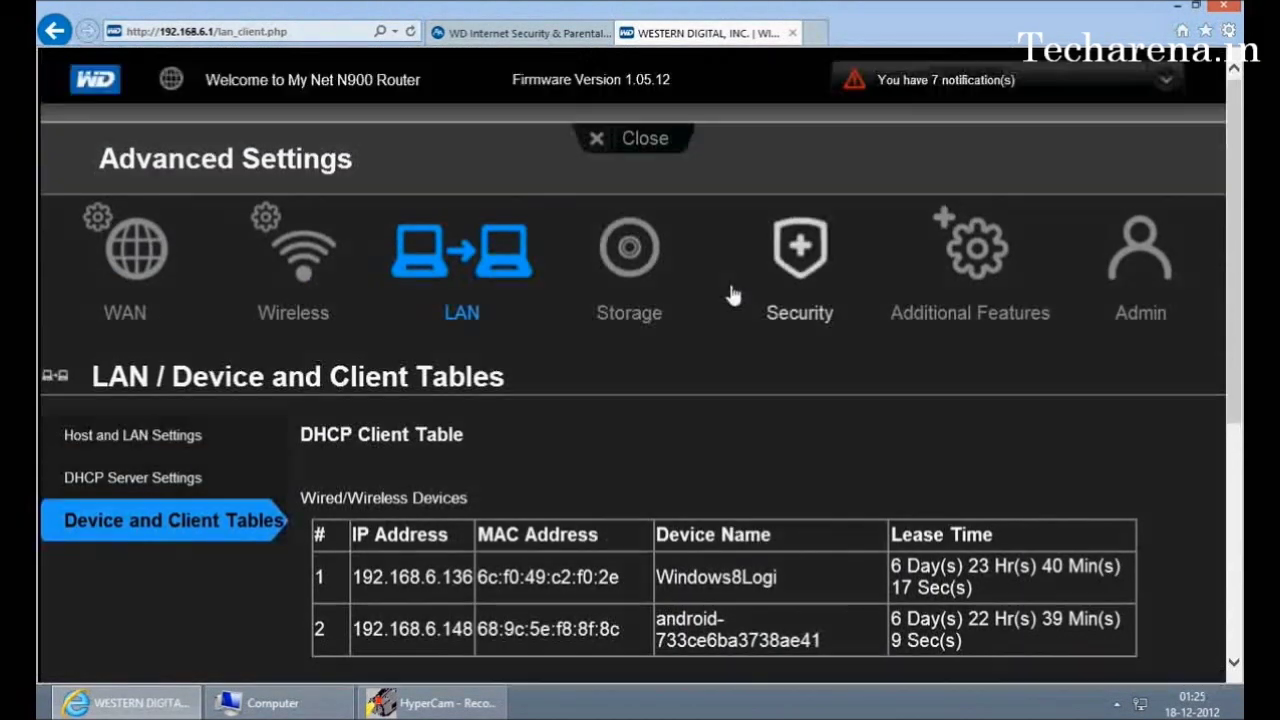
- Open the Storage sharing settings and scroll through them
click(625, 280)
scroll(625, 277, down, 3)
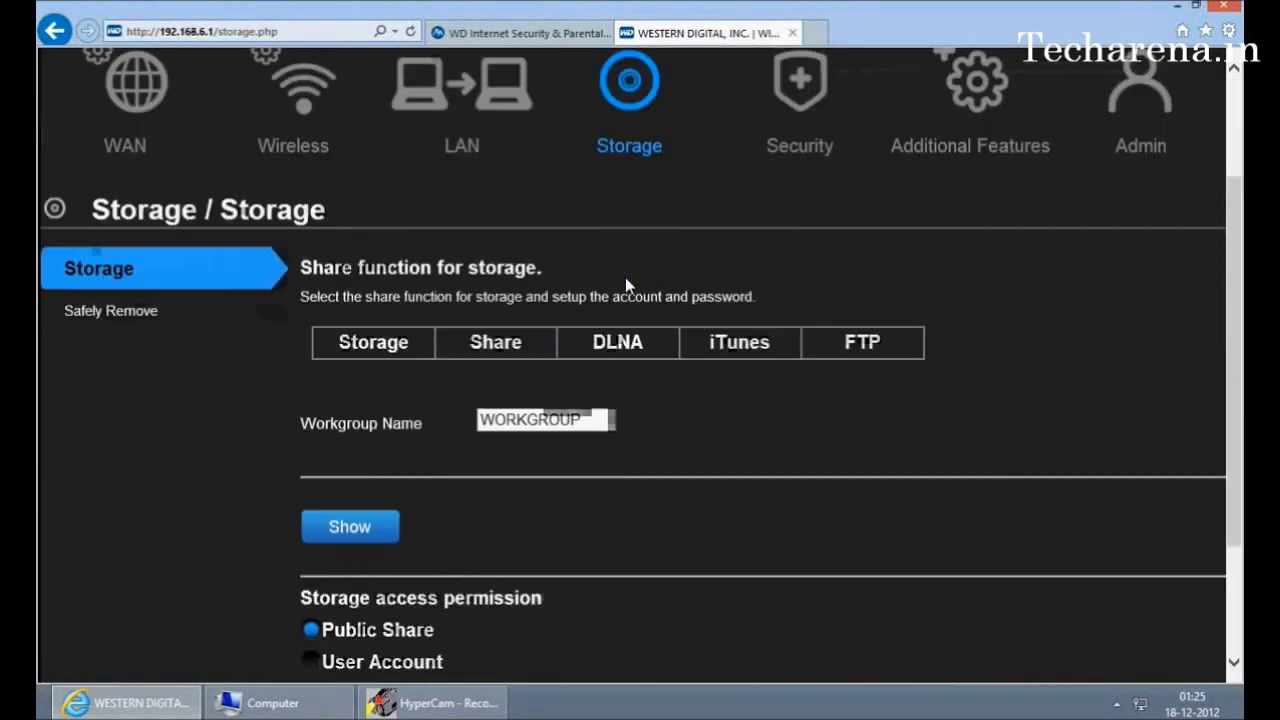
scroll(625, 277, up, 3)
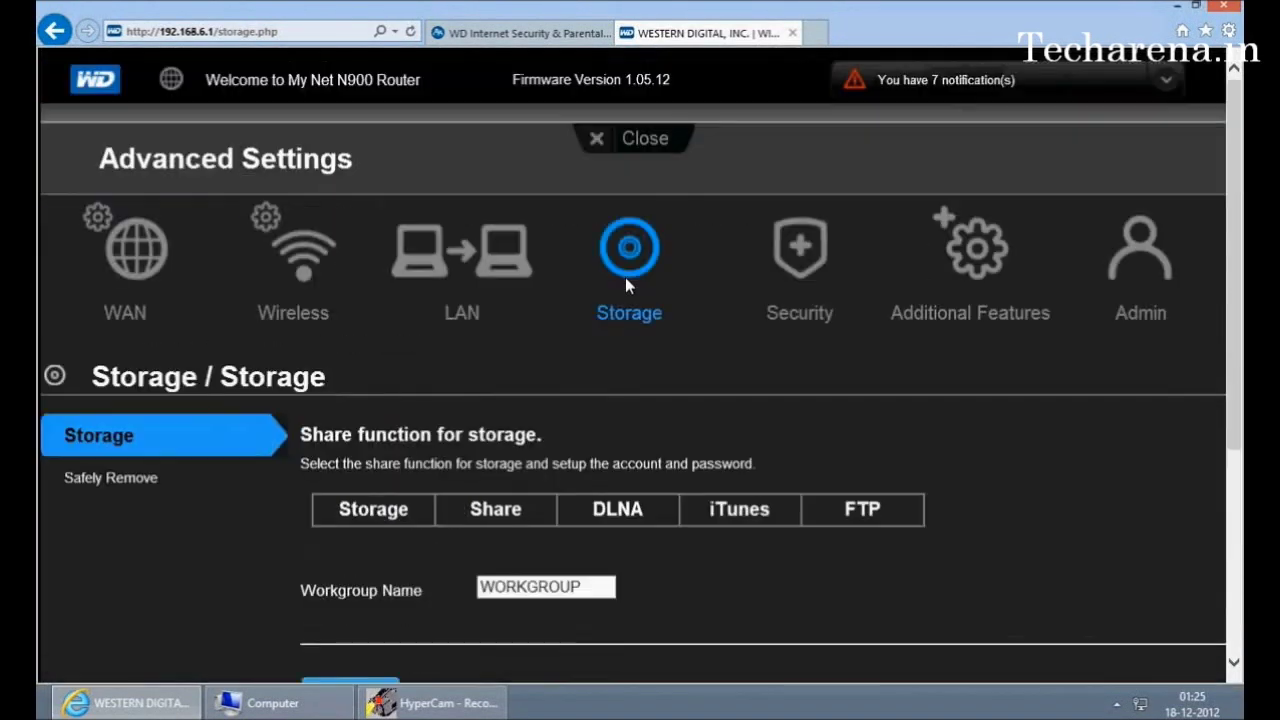
- Scroll through the Security Firewall page: IPv4 SPI Firewall on, 32 rules remaining
click(800, 255)
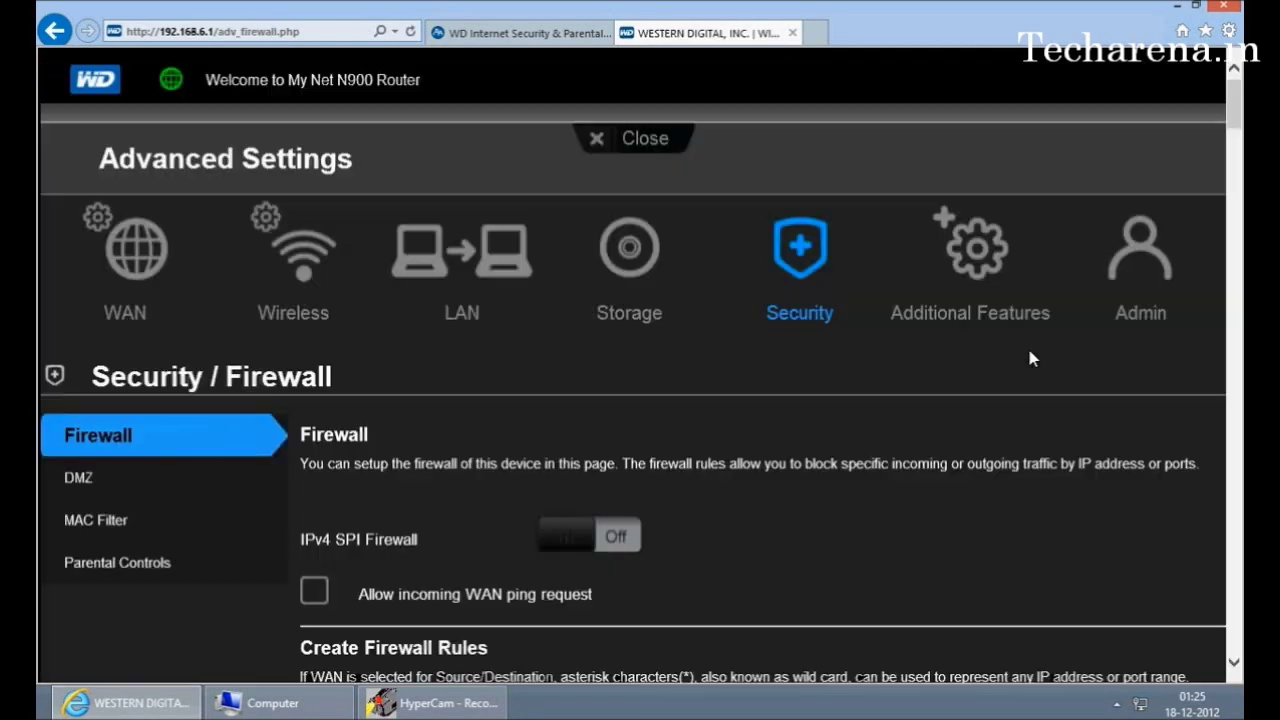
scroll(1032, 358, down, 3)
scroll(1032, 358, up, 2)
scroll(1032, 358, down, 3)
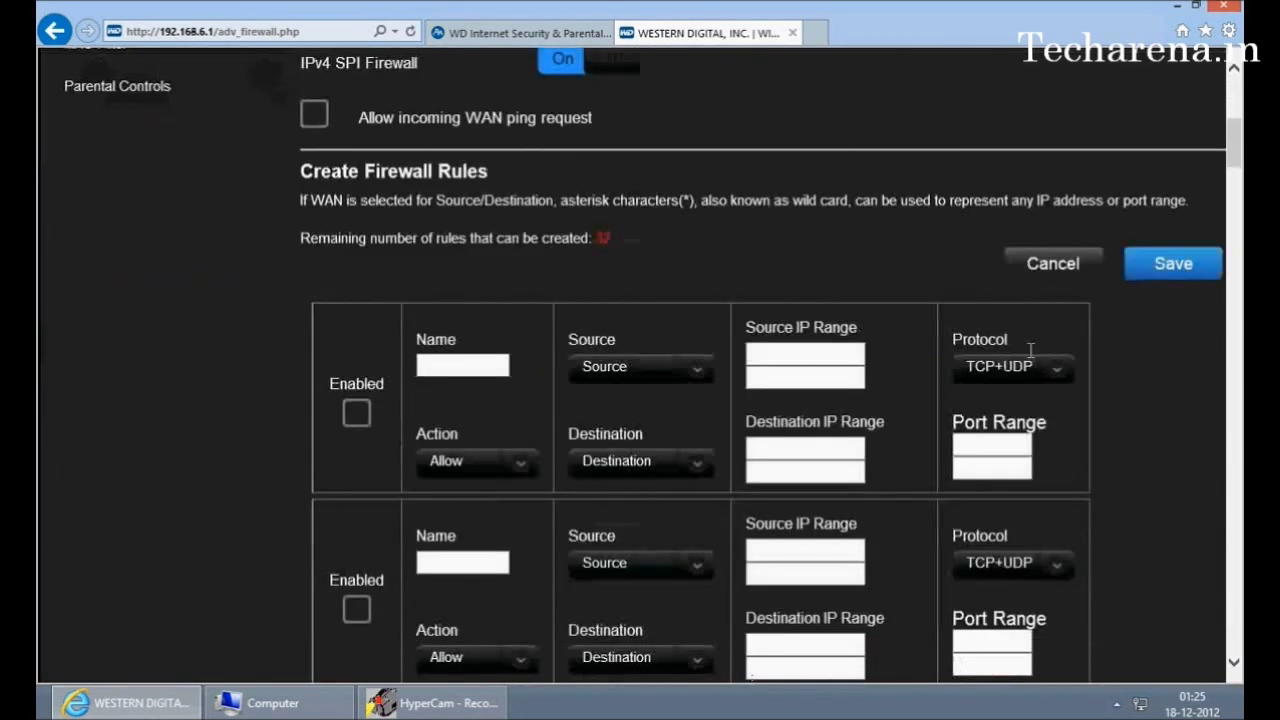
scroll(1030, 357, up, 2)
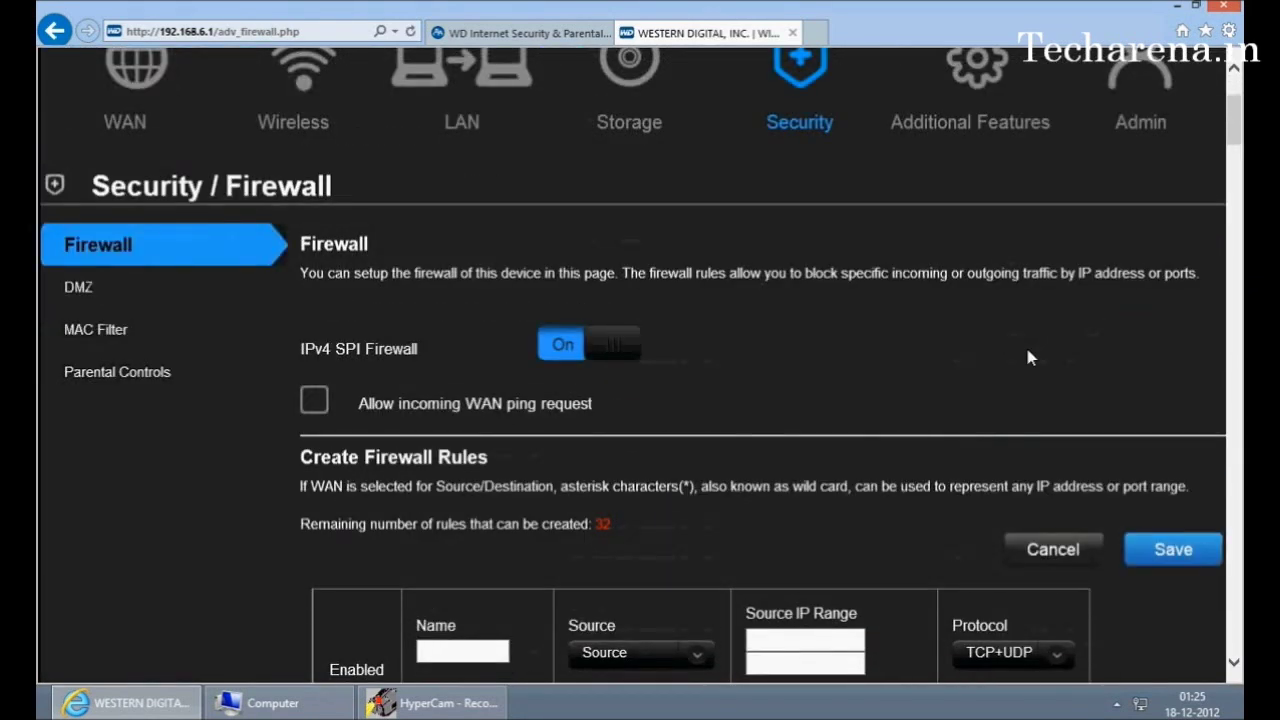
scroll(1030, 357, down, 7)
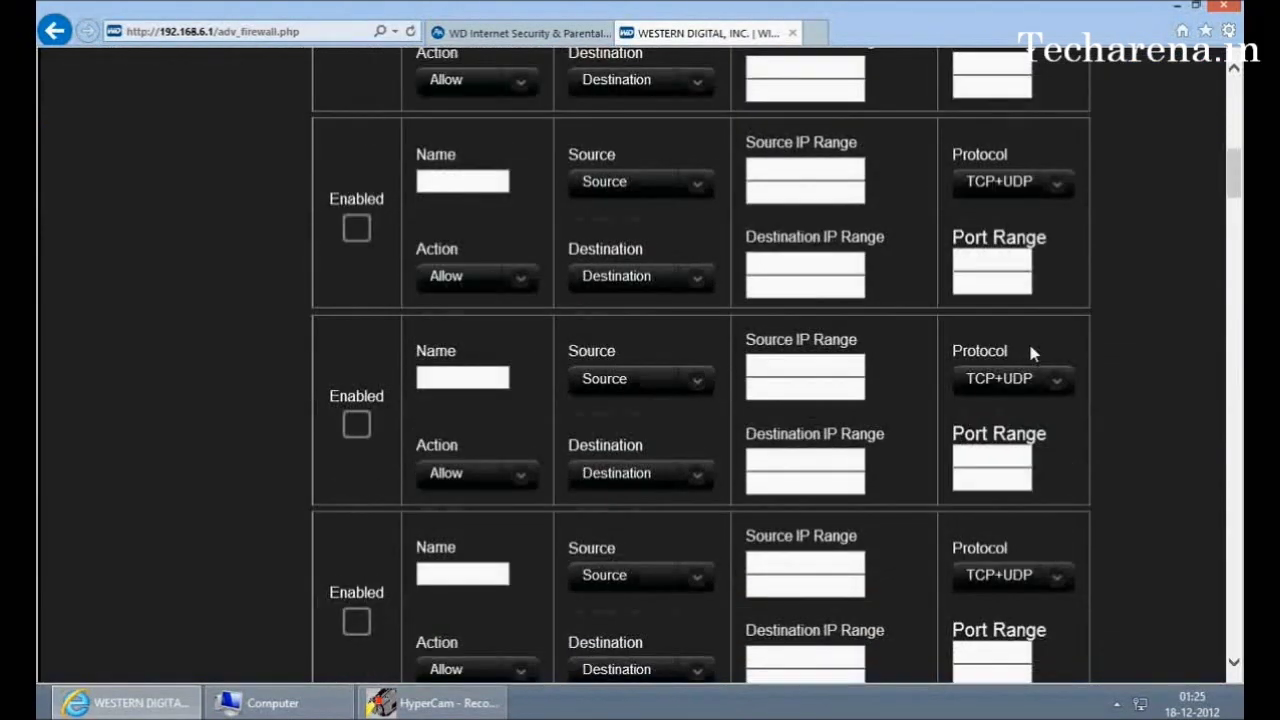
scroll(1030, 352, up, 2)
scroll(1030, 352, up, 3)
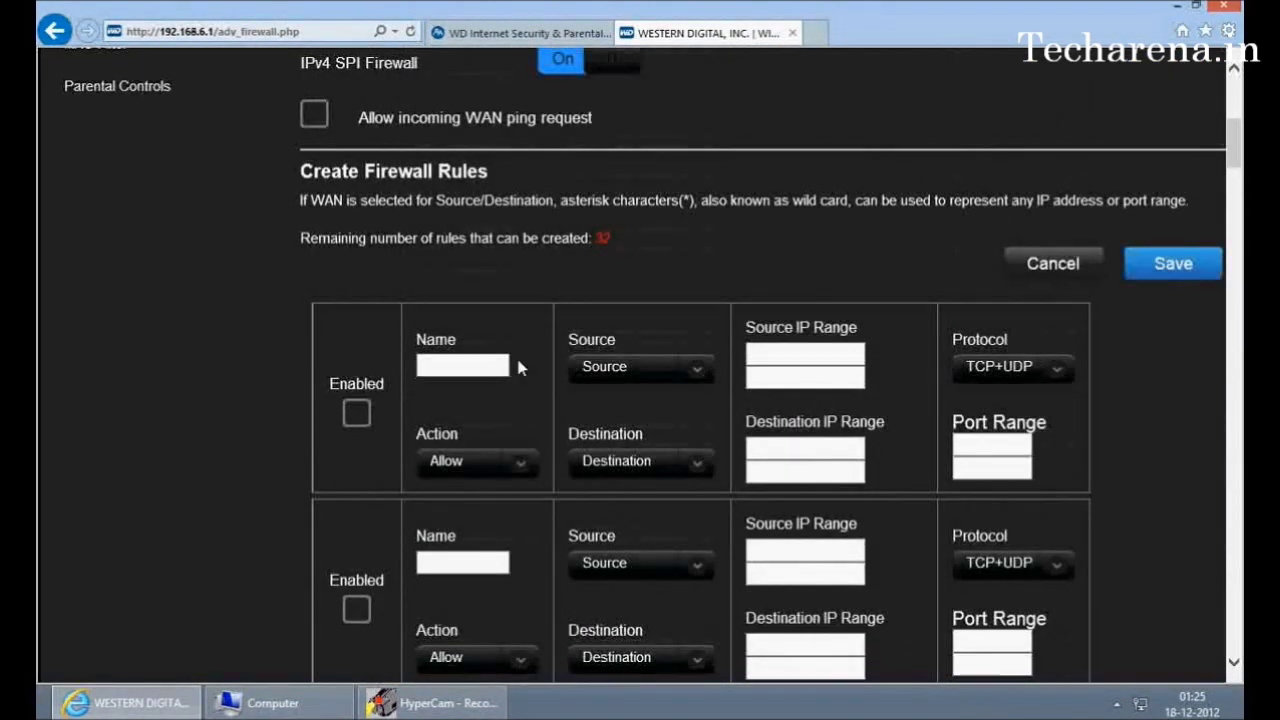
scroll(349, 426, down, 3)
scroll(530, 400, up, 5)
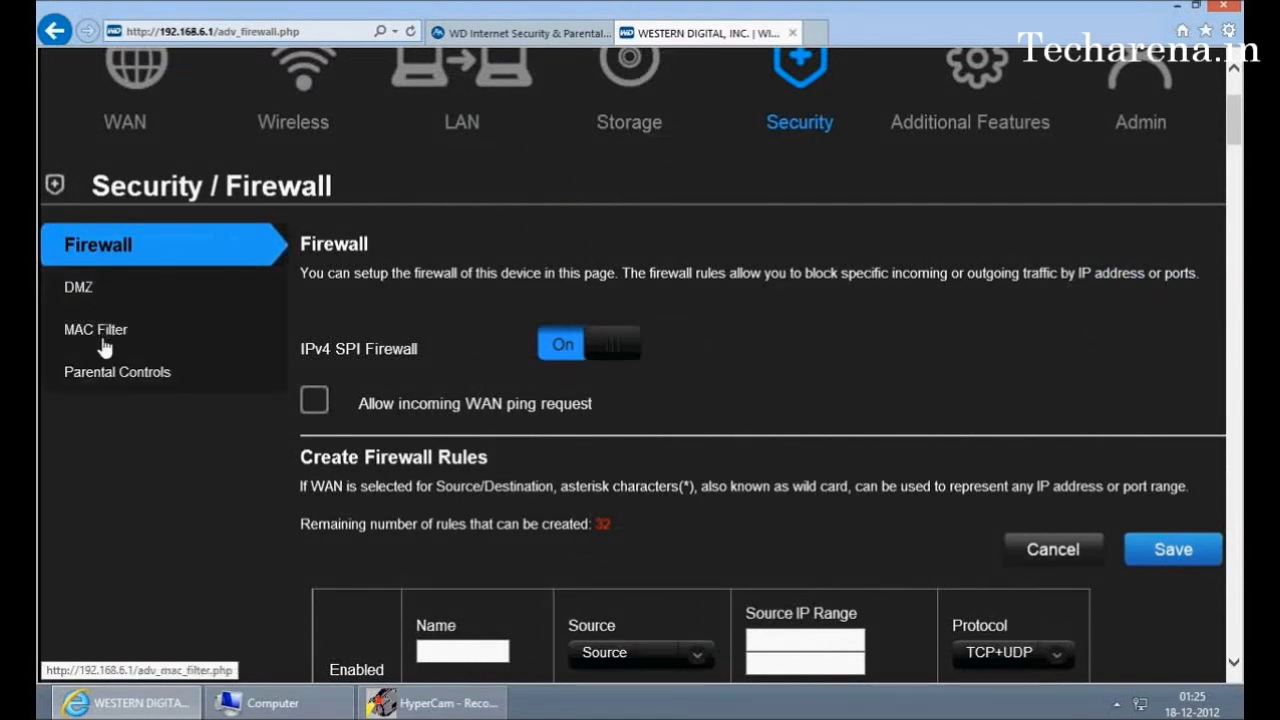
- Open the Parental Controls settings and scroll through them
click(130, 381)
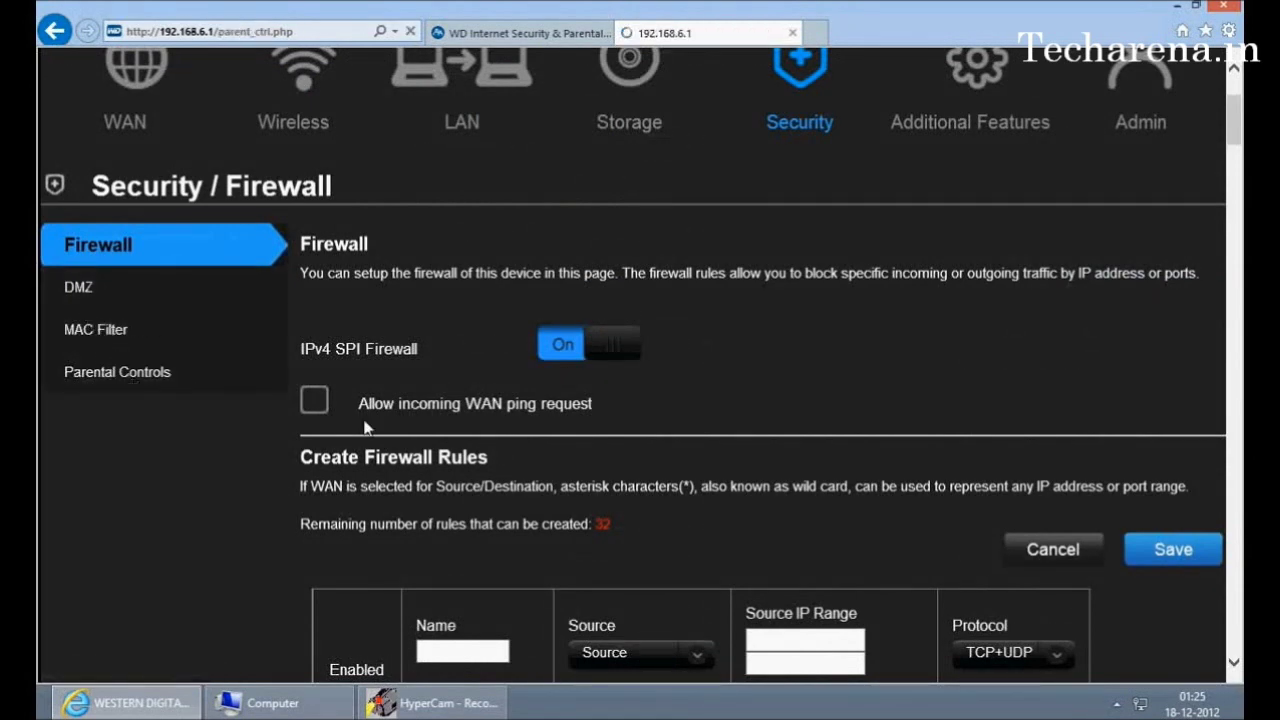
scroll(210, 410, down, 2)
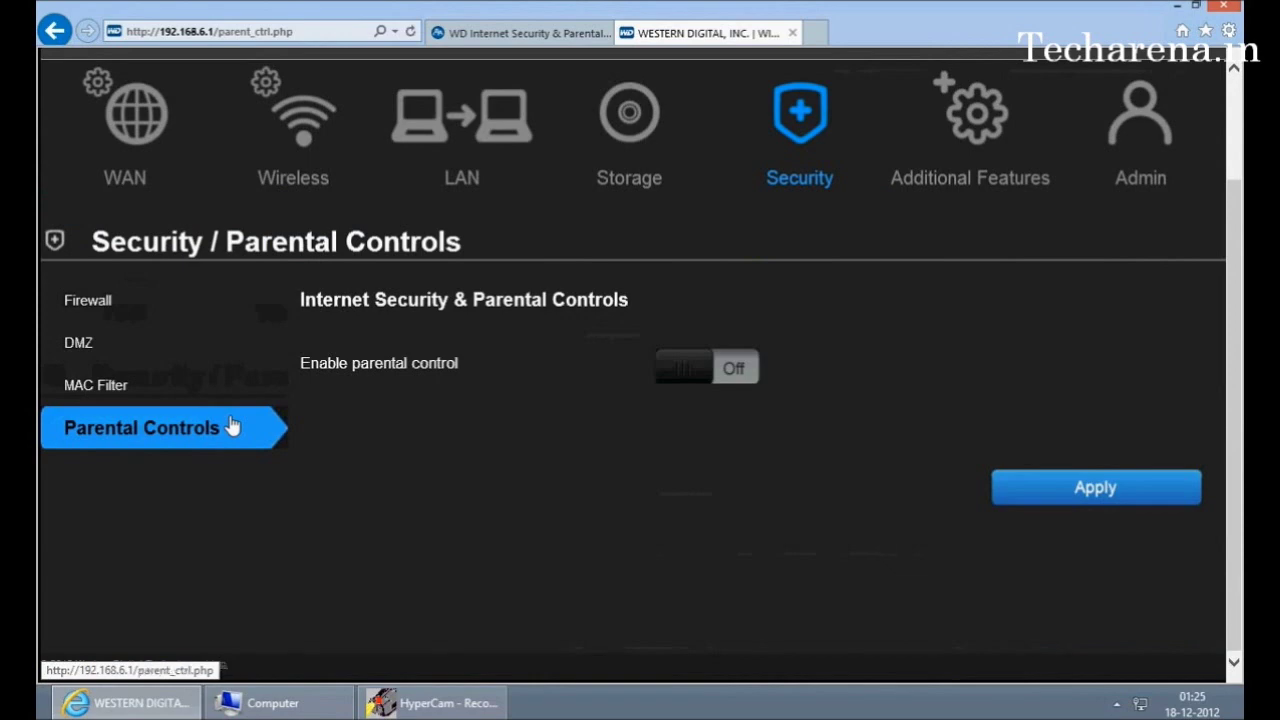
scroll(300, 400, up, 1)
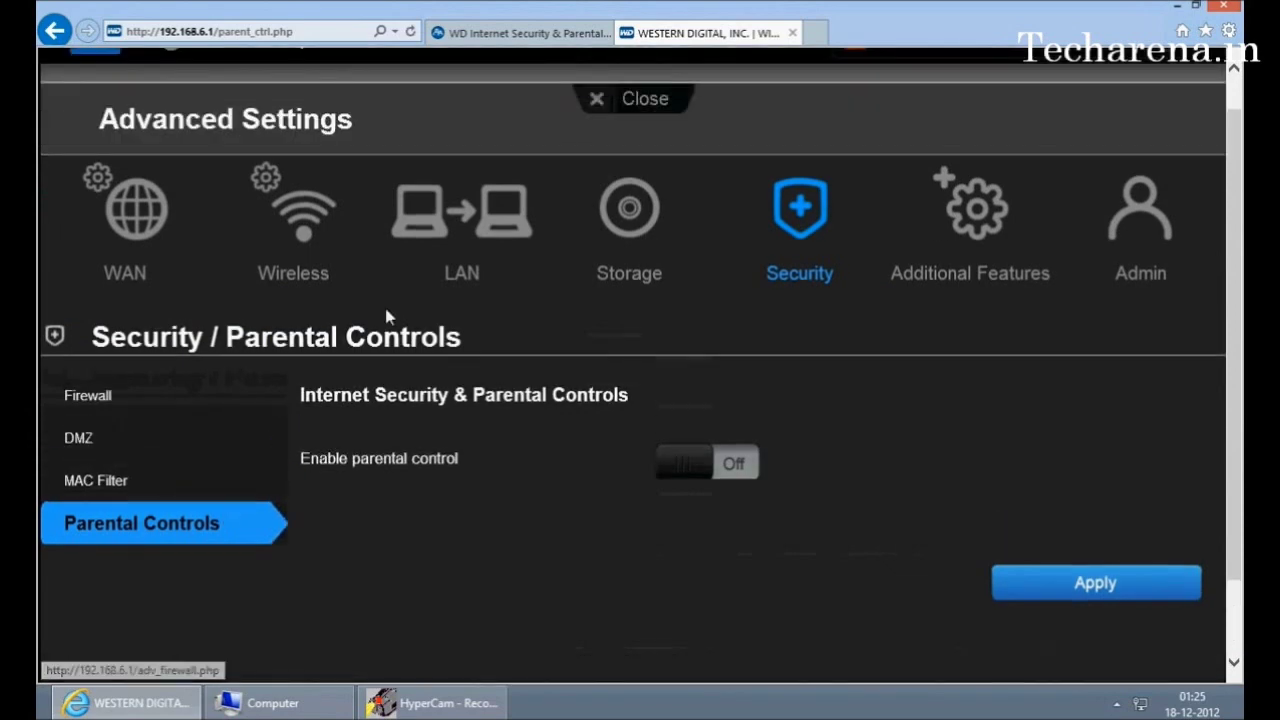
- Look over the Additional Features port forwarding settings, then the Routing route list
click(930, 284)
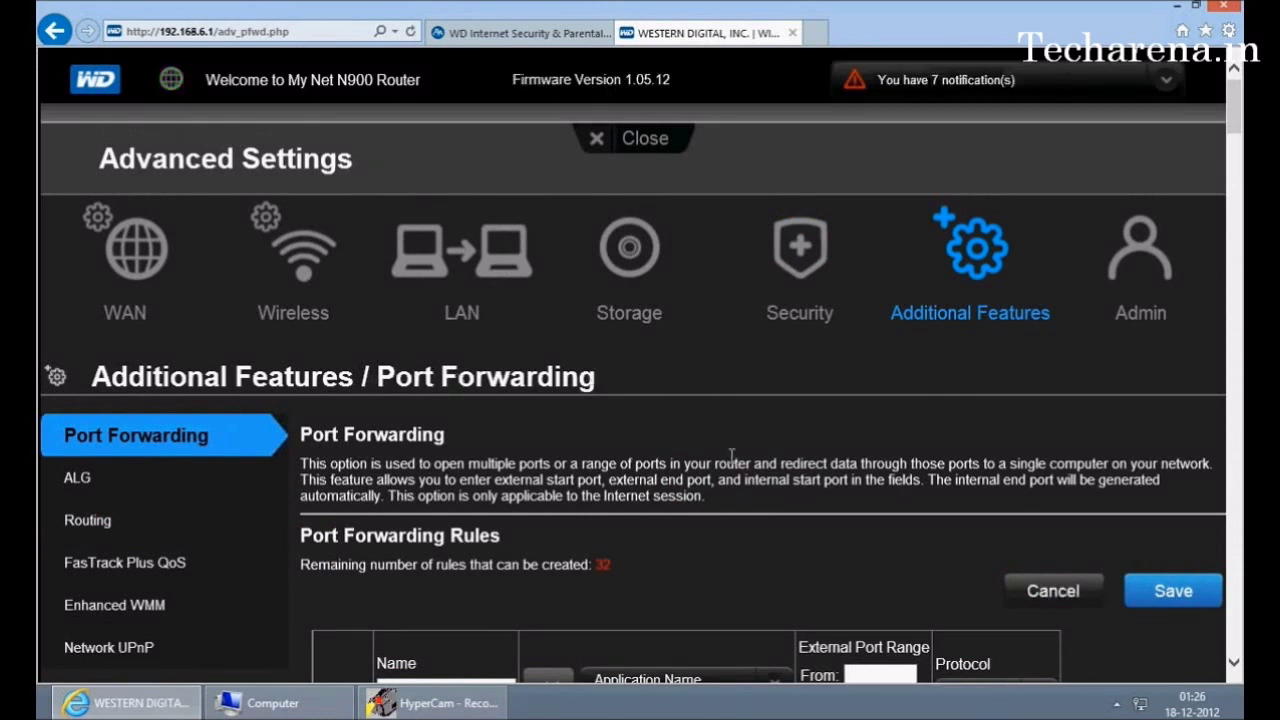
scroll(731, 455, down, 3)
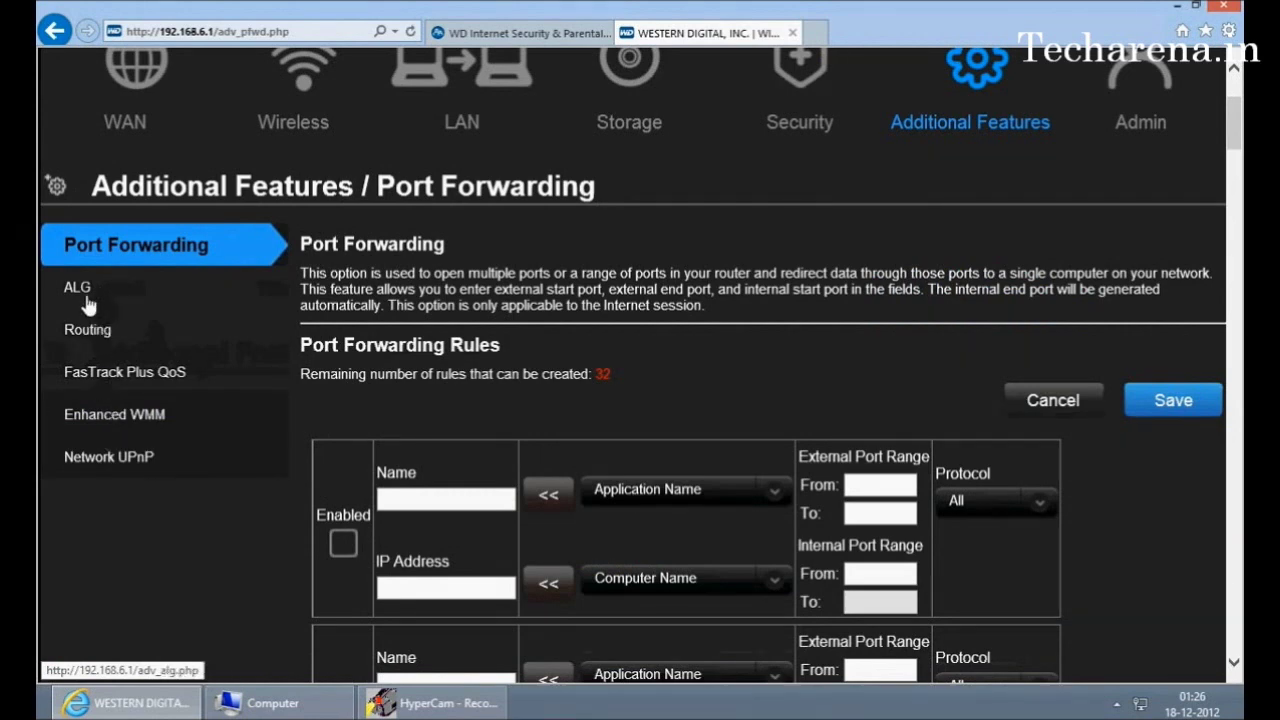
click(90, 338)
scroll(211, 491, down, 4)
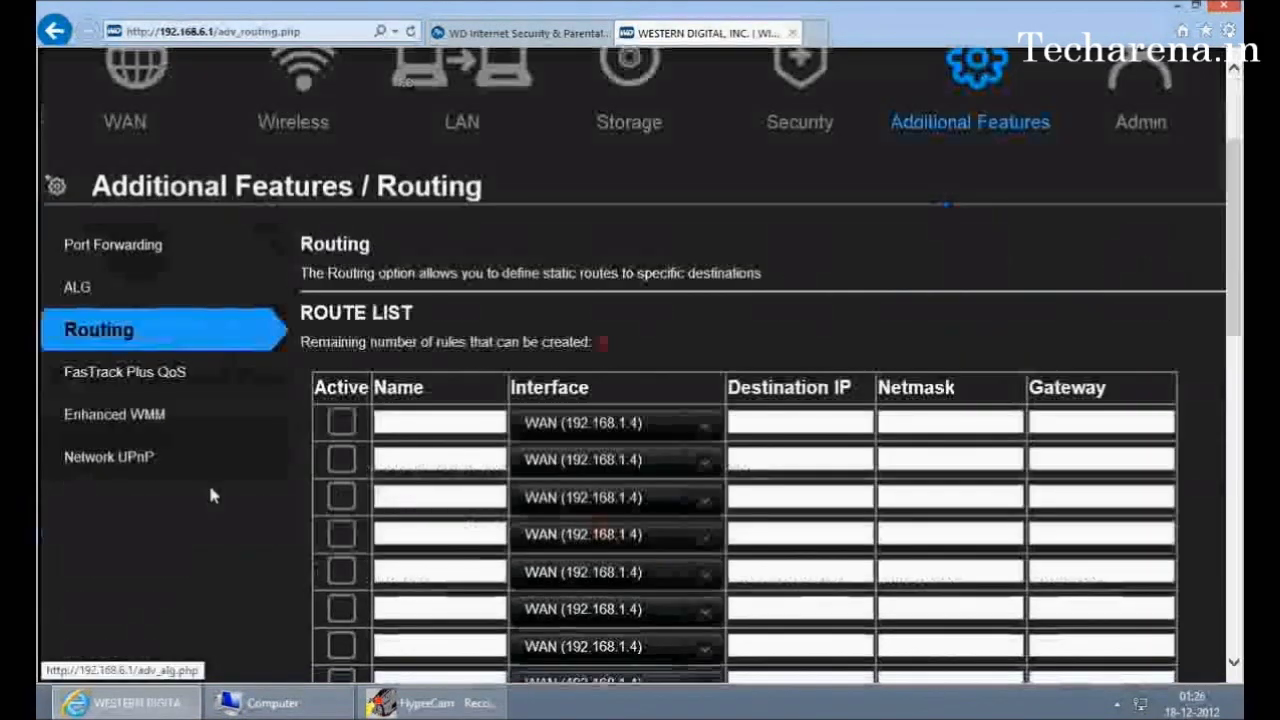
- Open the FasTrack Plus QoS settings and scroll through them
click(127, 290)
scroll(300, 360, down, 3)
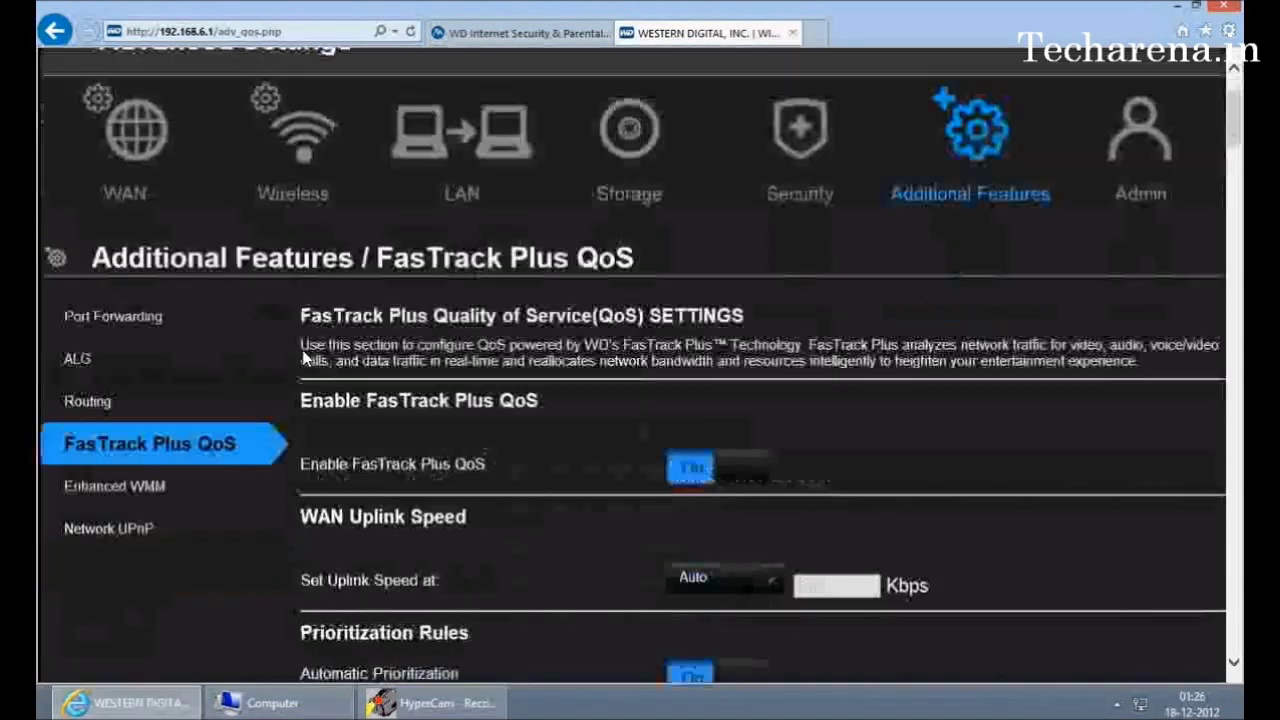
scroll(350, 380, down, 3)
scroll(366, 391, up, 2)
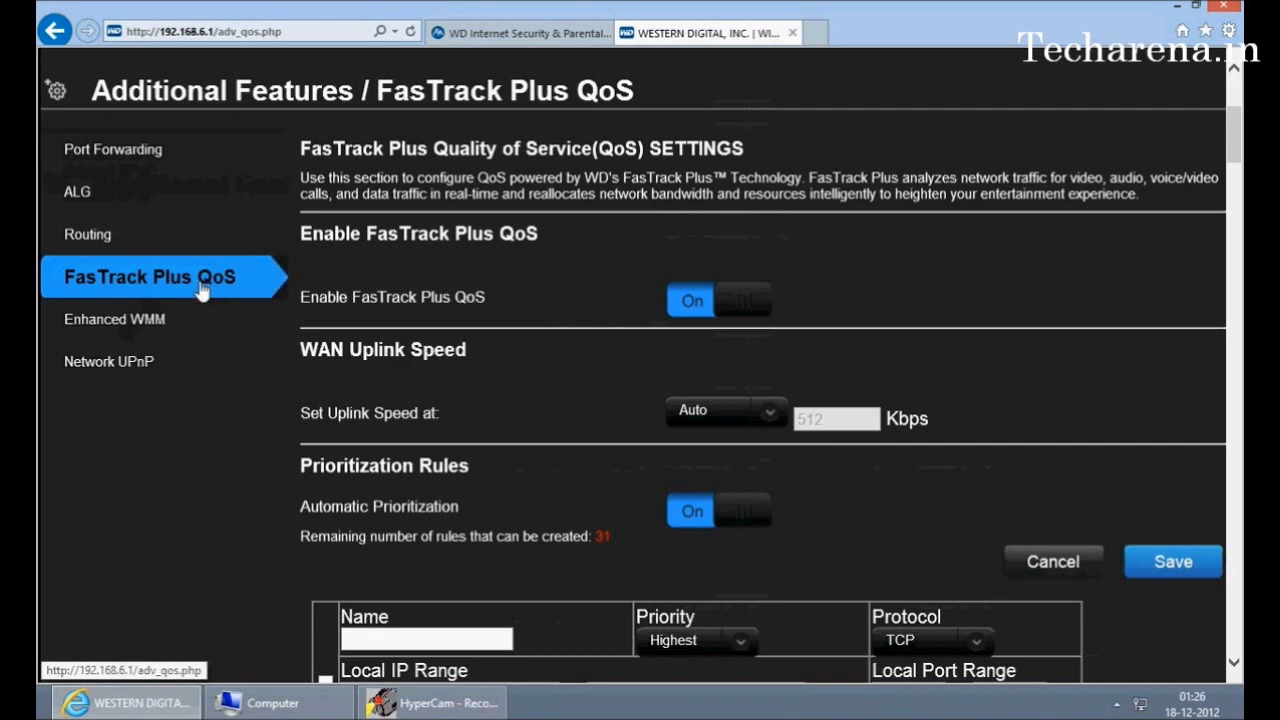
scroll(460, 337, down, 3)
scroll(251, 331, up, 3)
- Open the Network UPnP settings and scroll through them, with Enable UPnP IGD on
click(249, 366)
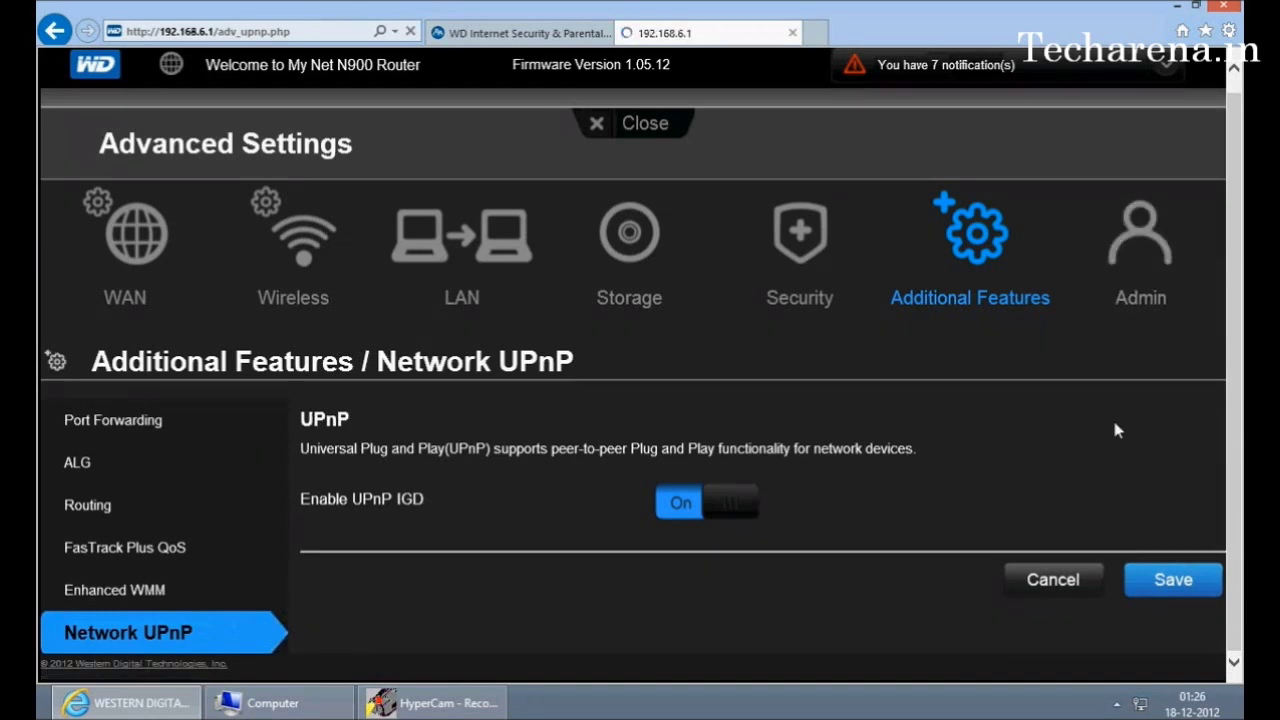
scroll(1112, 432, down, 3)
scroll(778, 468, down, 2)
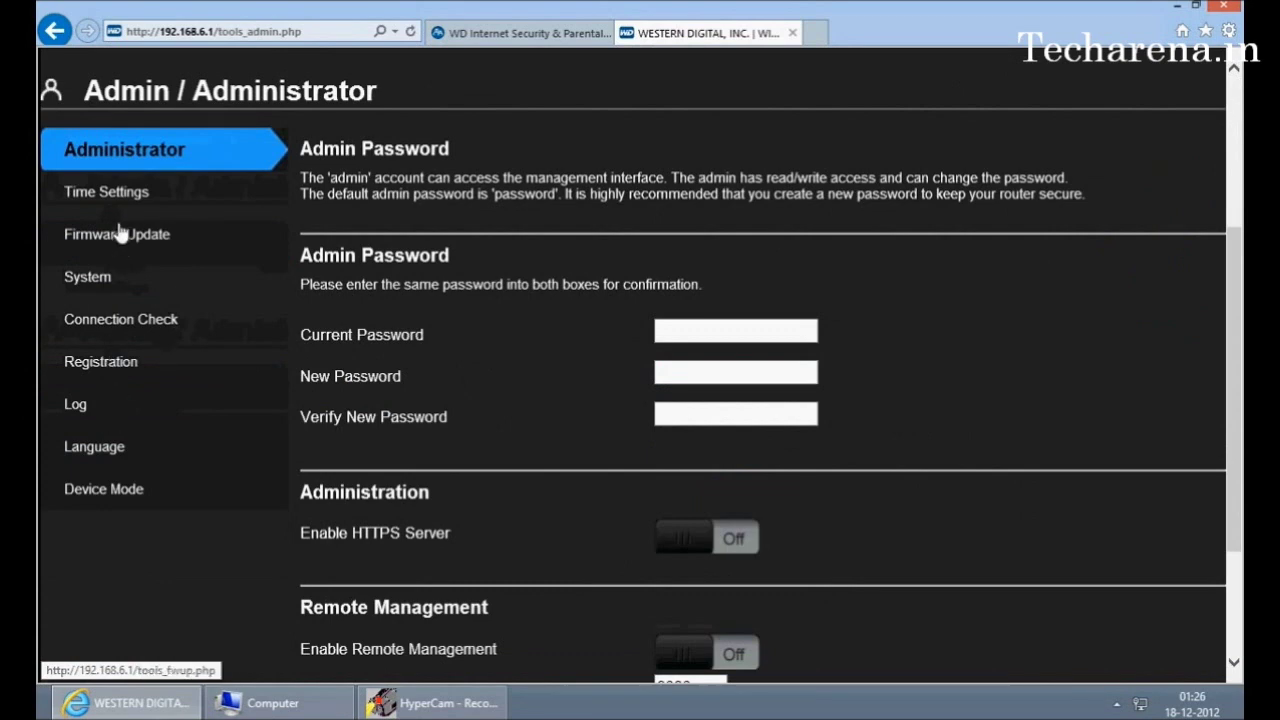
scroll(457, 383, up, 5)
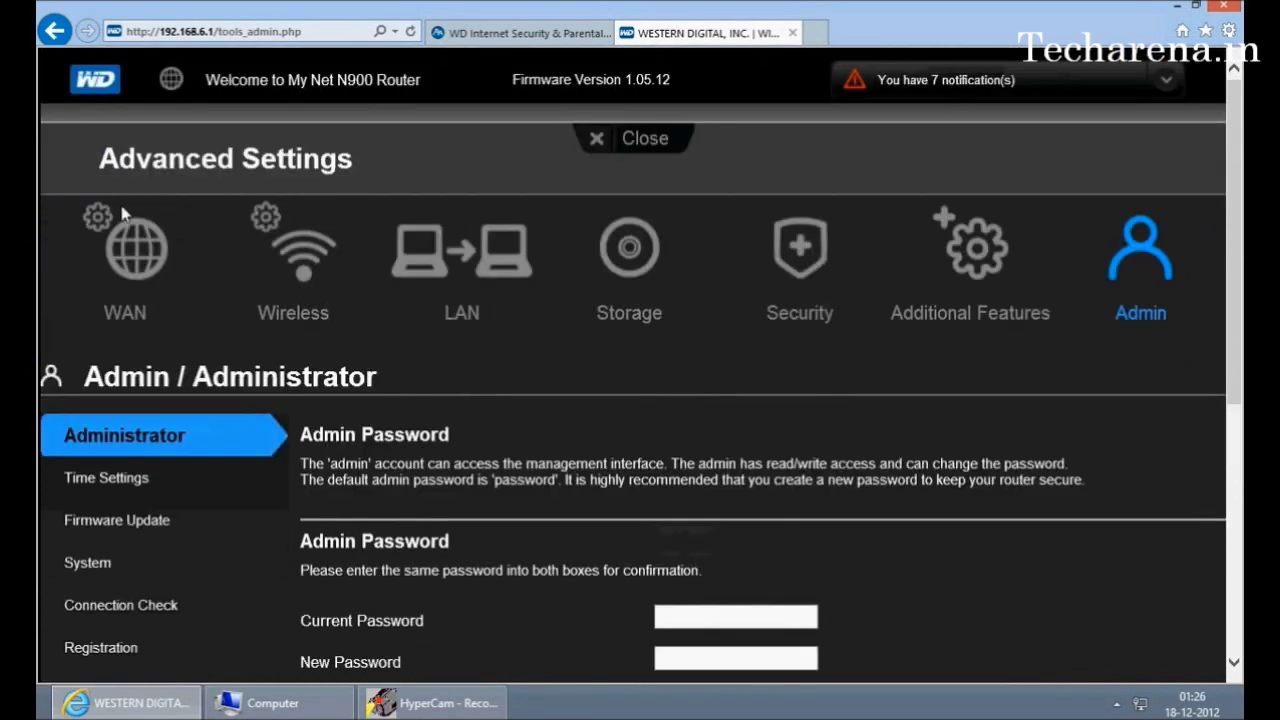
- Open WAN Internet Status, then remove /wan_status.php from the address to reload My Dashboard
click(118, 295)
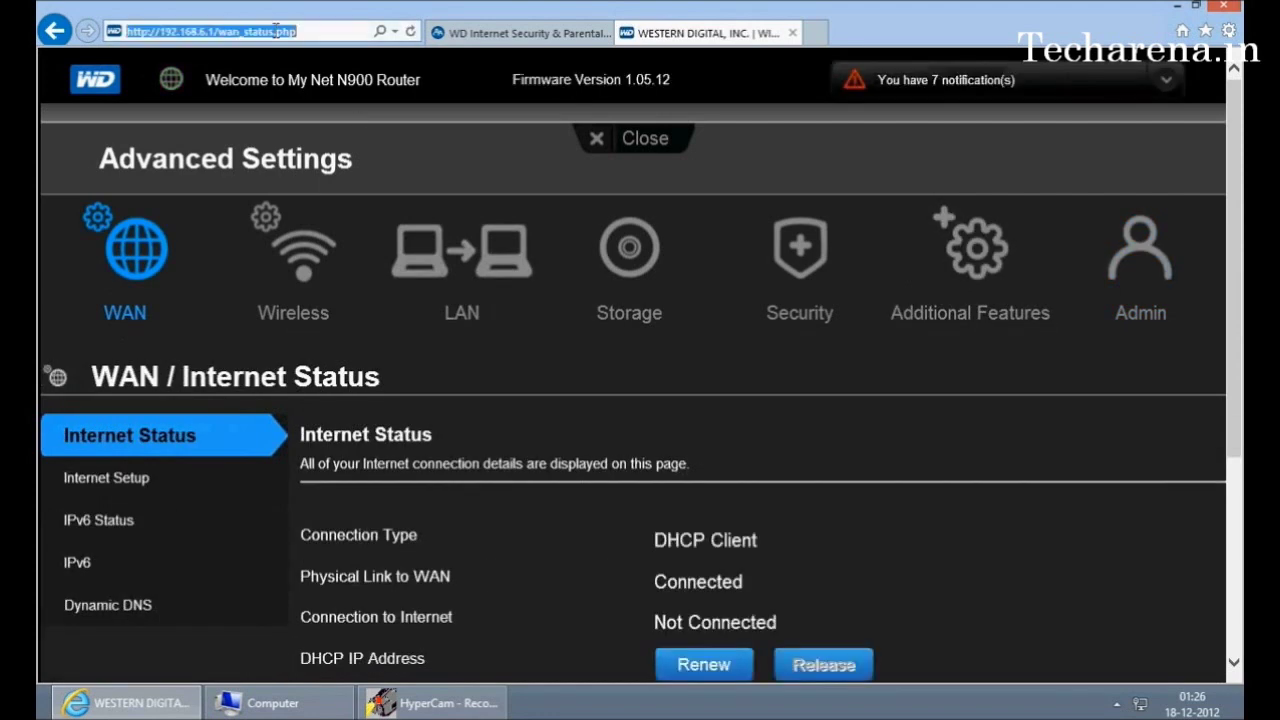
drag(207, 31, 298, 31)
key(BackSpace)
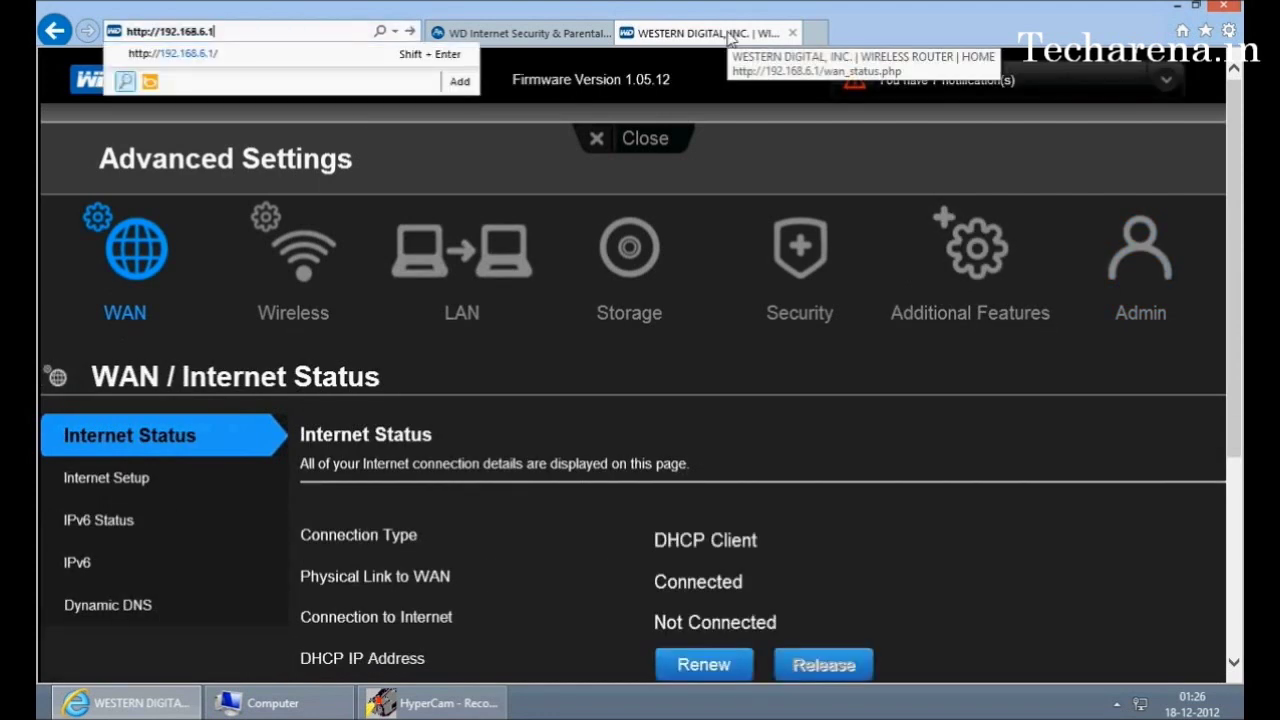
key(Return)
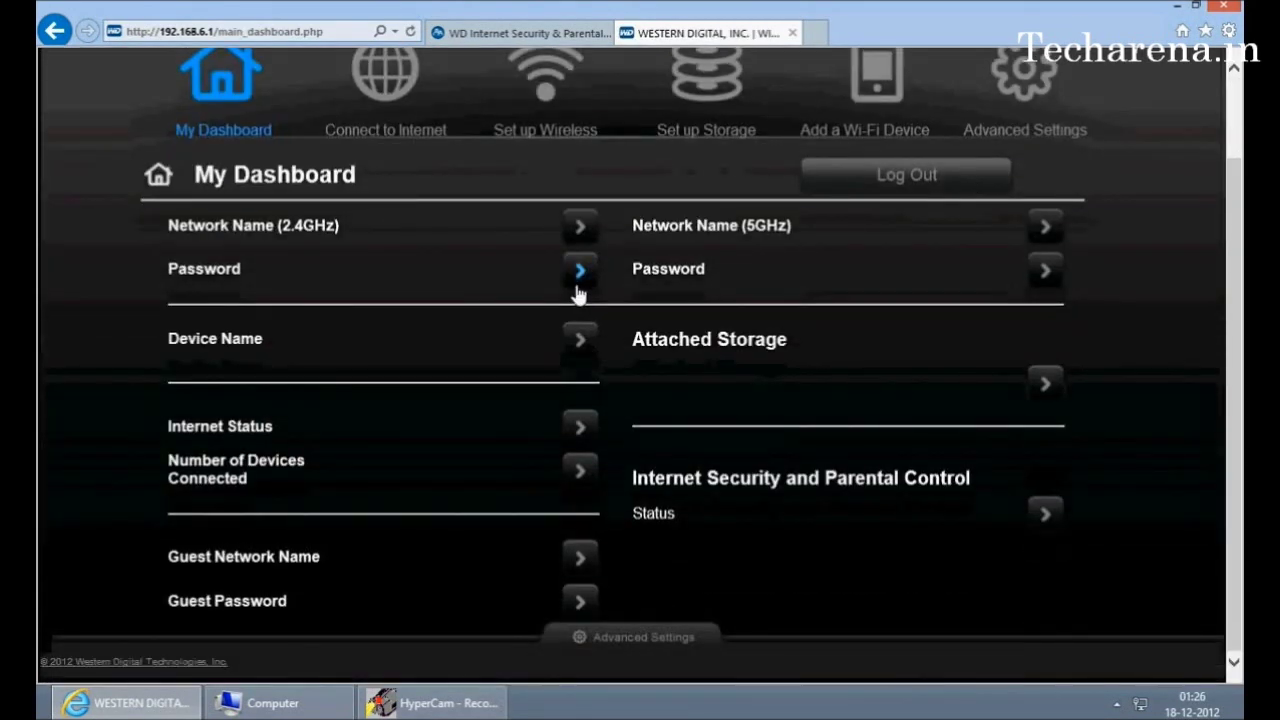
- Show the notifications panel warning of open wireless and the default admin password
scroll(578, 292, up, 1)
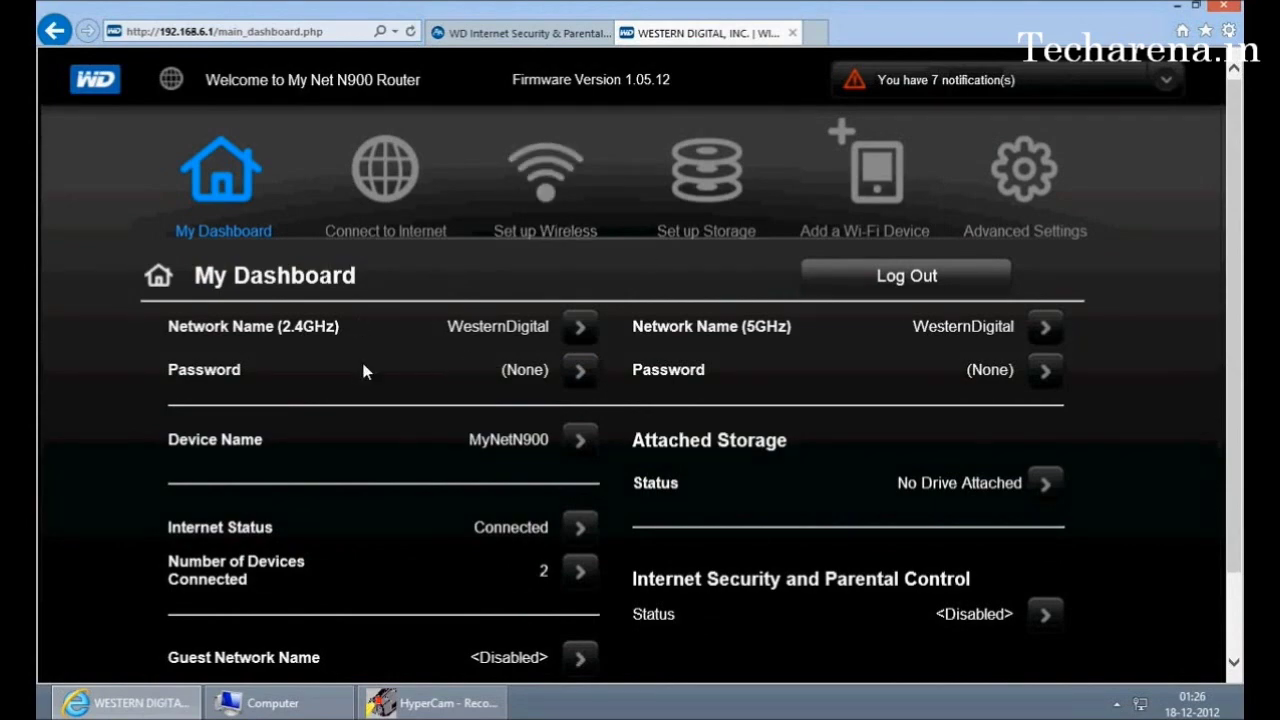
click(1154, 88)
scroll(946, 212, down, 3)
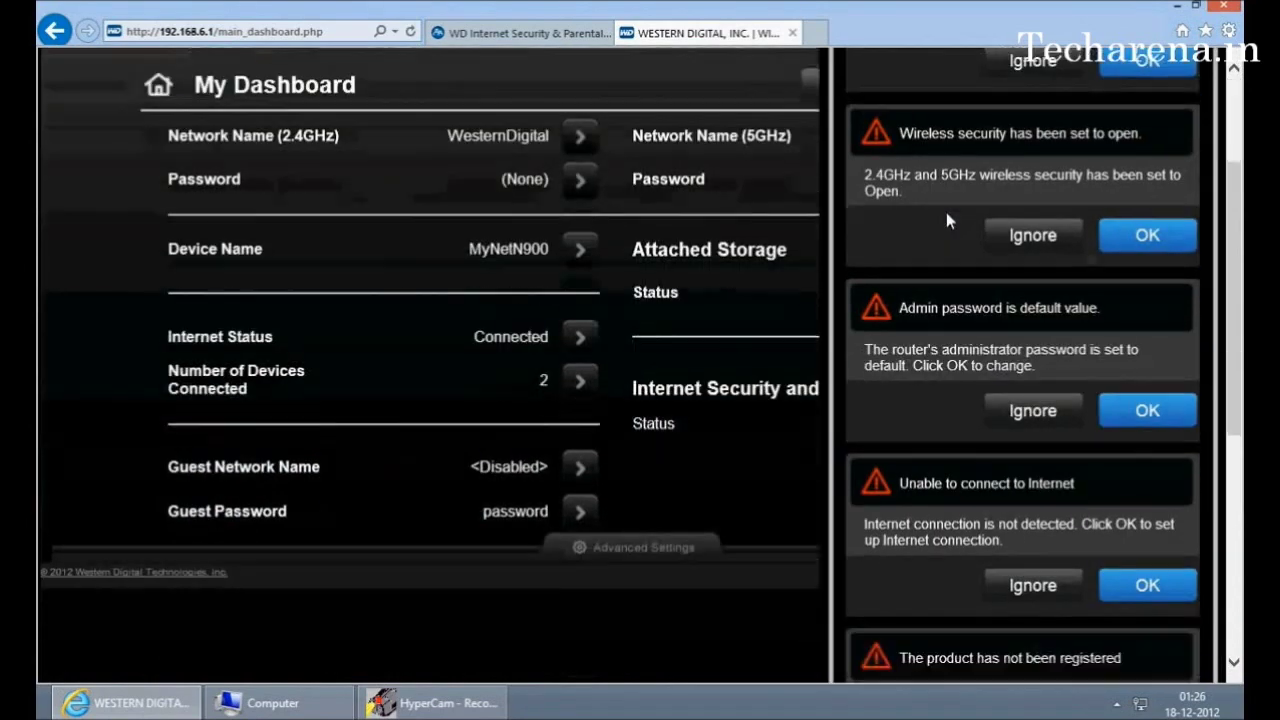